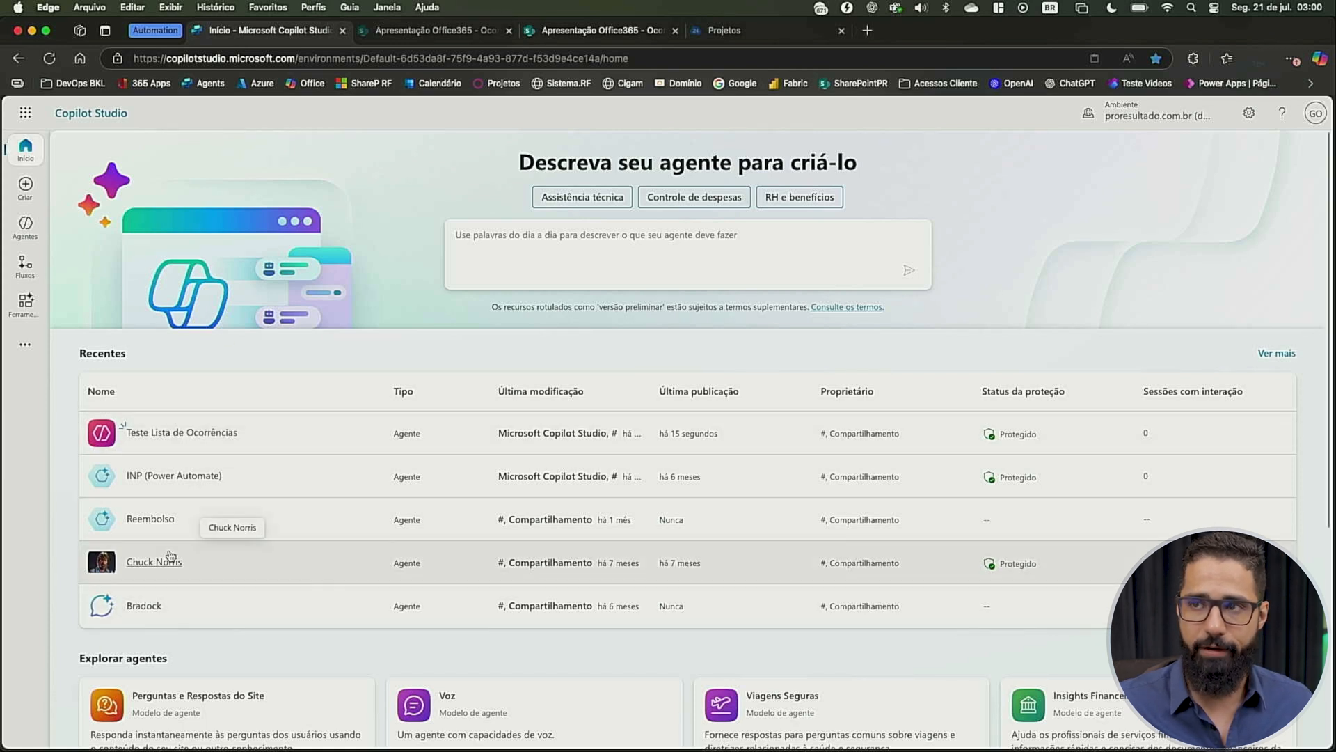
left_click(25, 190)
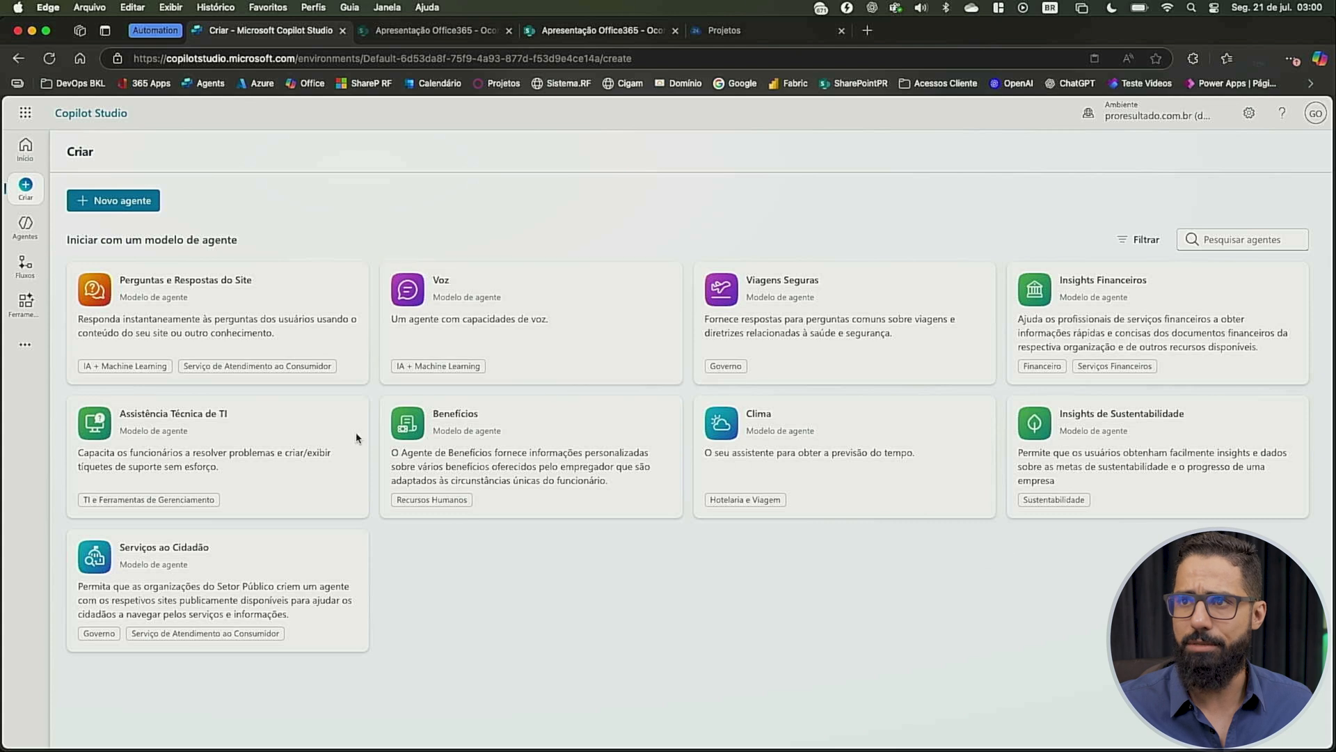
left_click(123, 204)
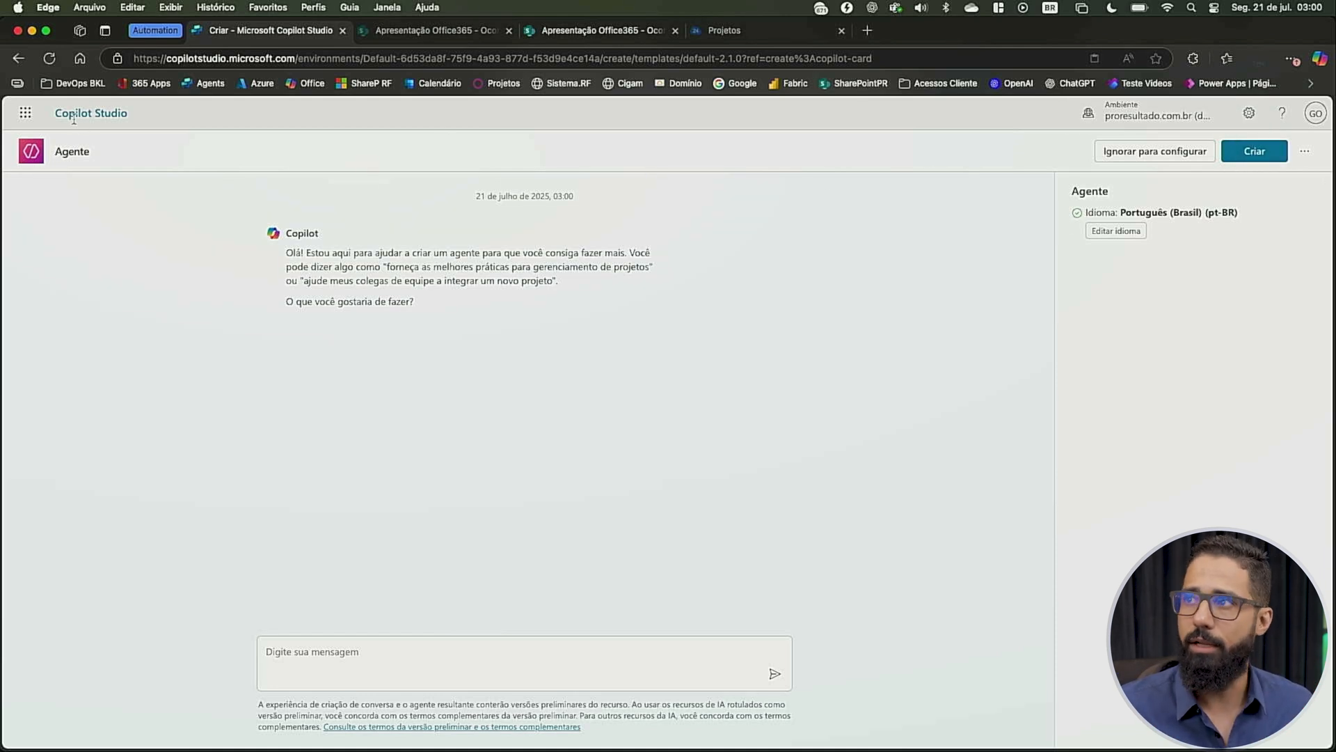
left_click(1309, 151)
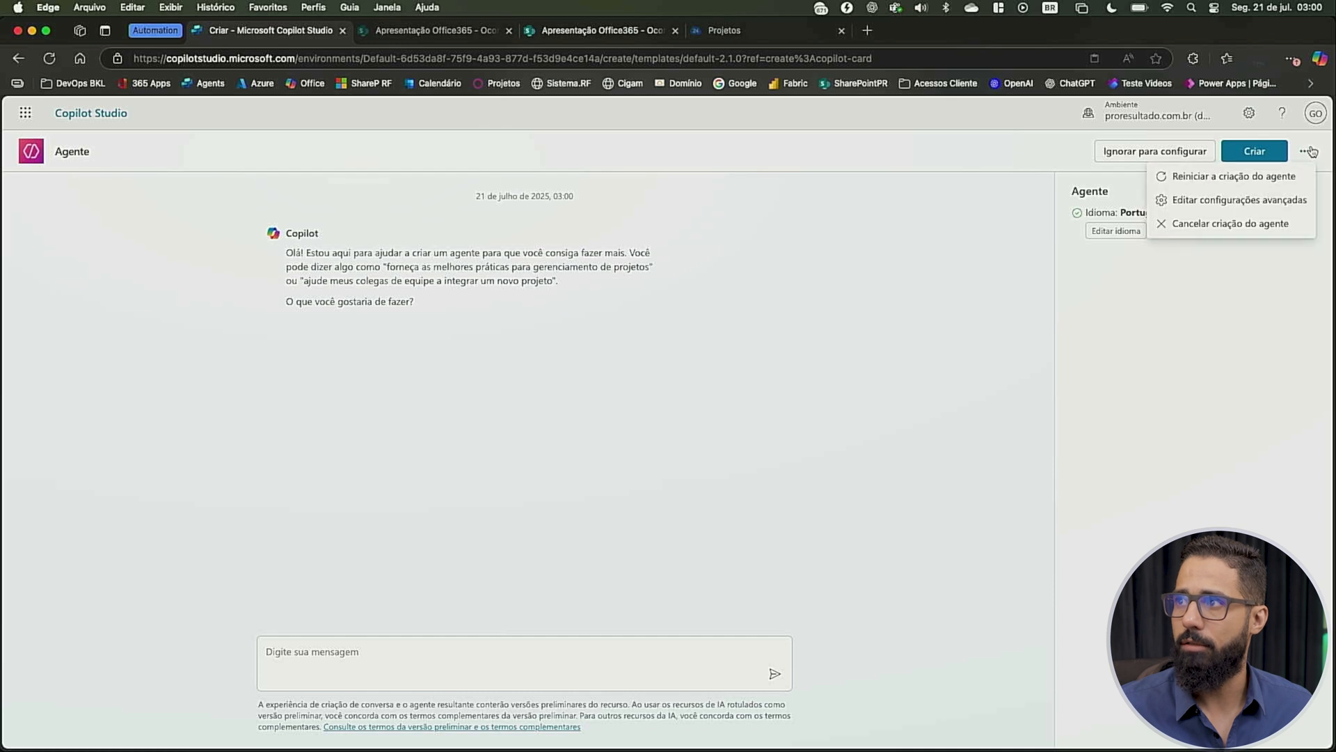
left_click(1211, 224)
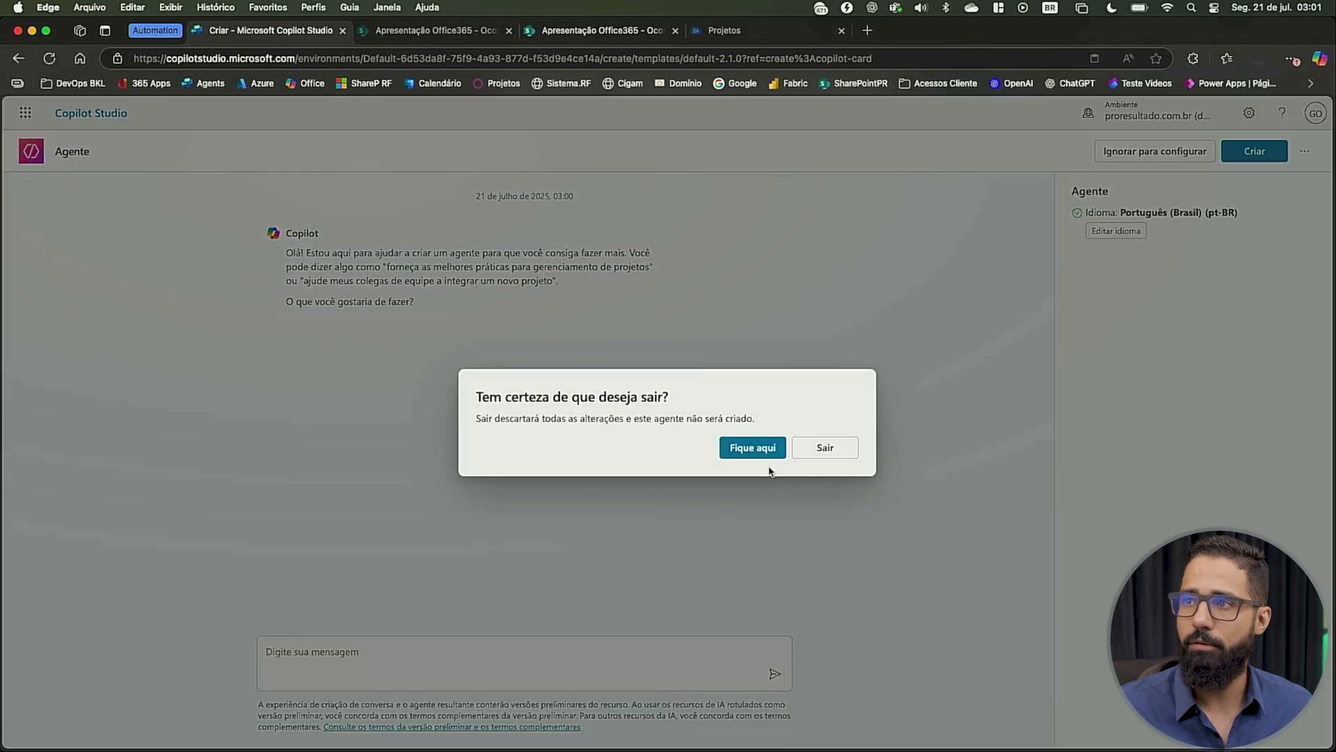
left_click(825, 448)
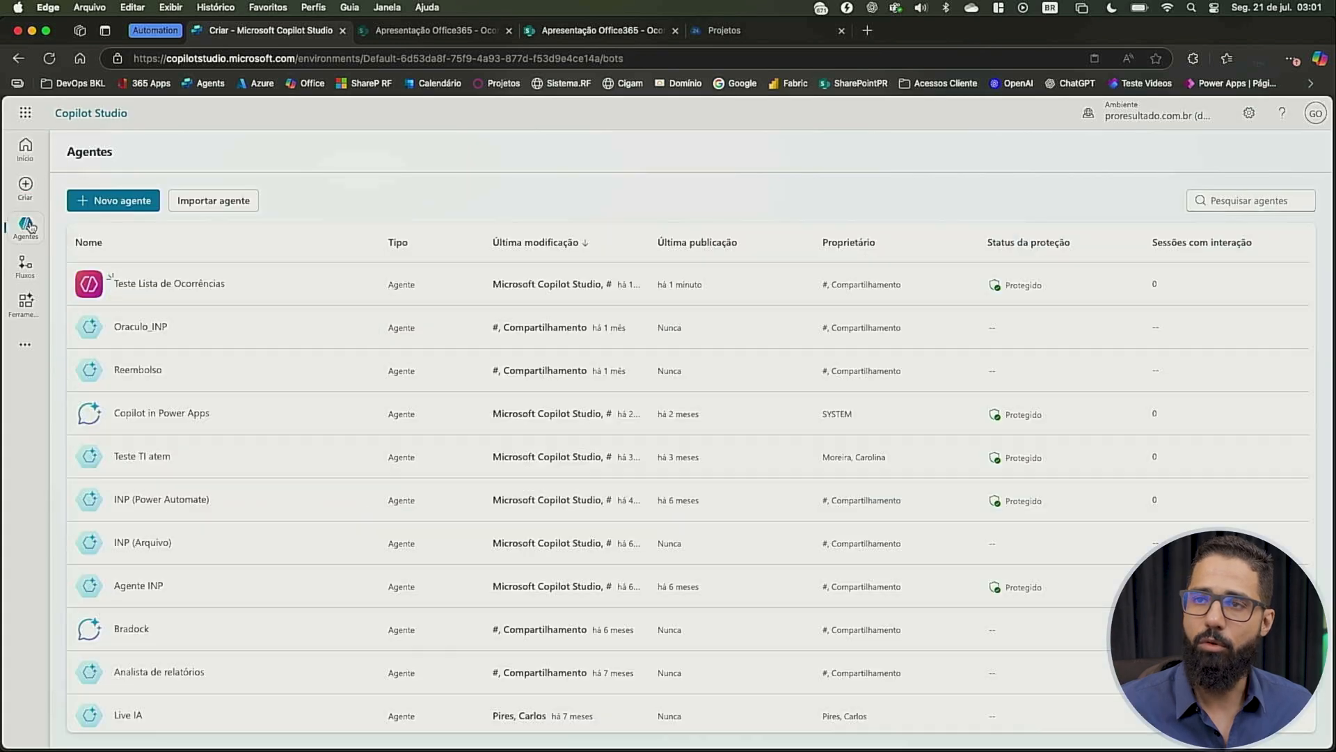
Open the Teste Lista de Ocorrências agent and examine its knowledge, tools, child agents, topics, analytics and channels, ending on the overview
left_click(177, 291)
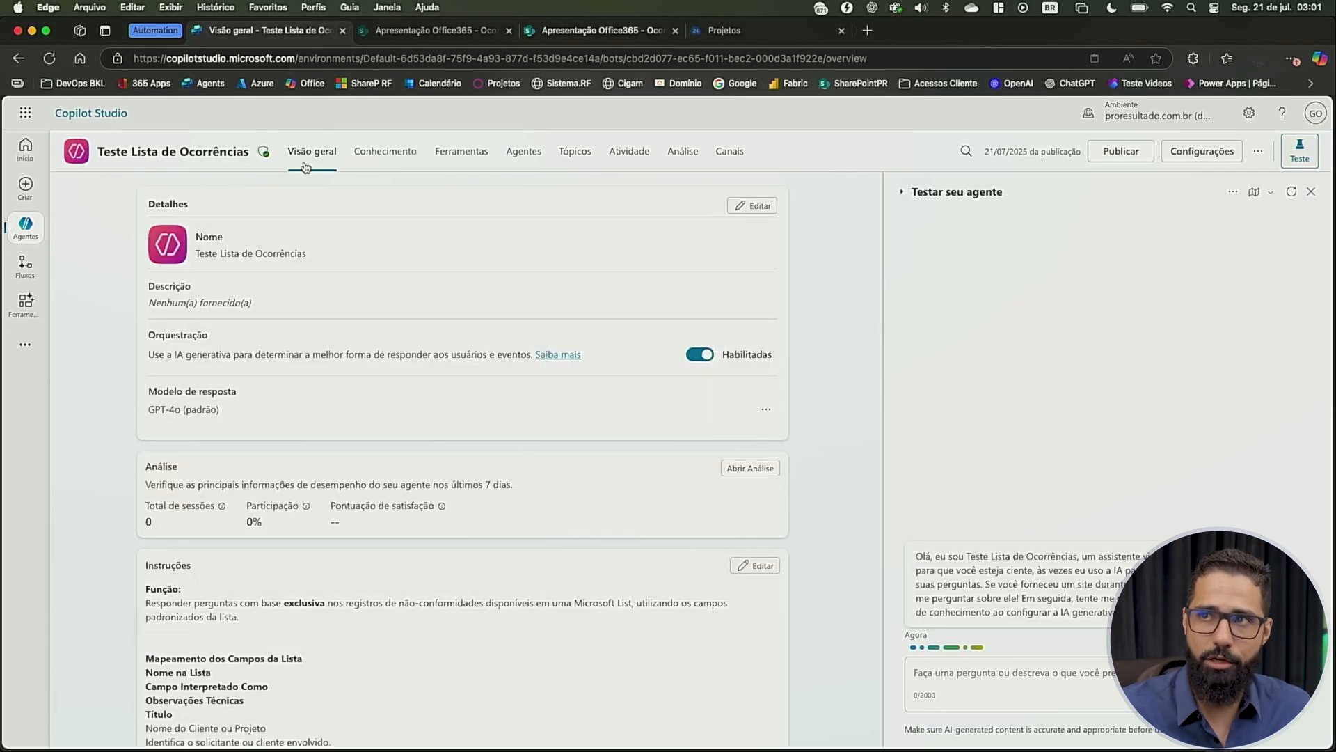
left_click(372, 155)
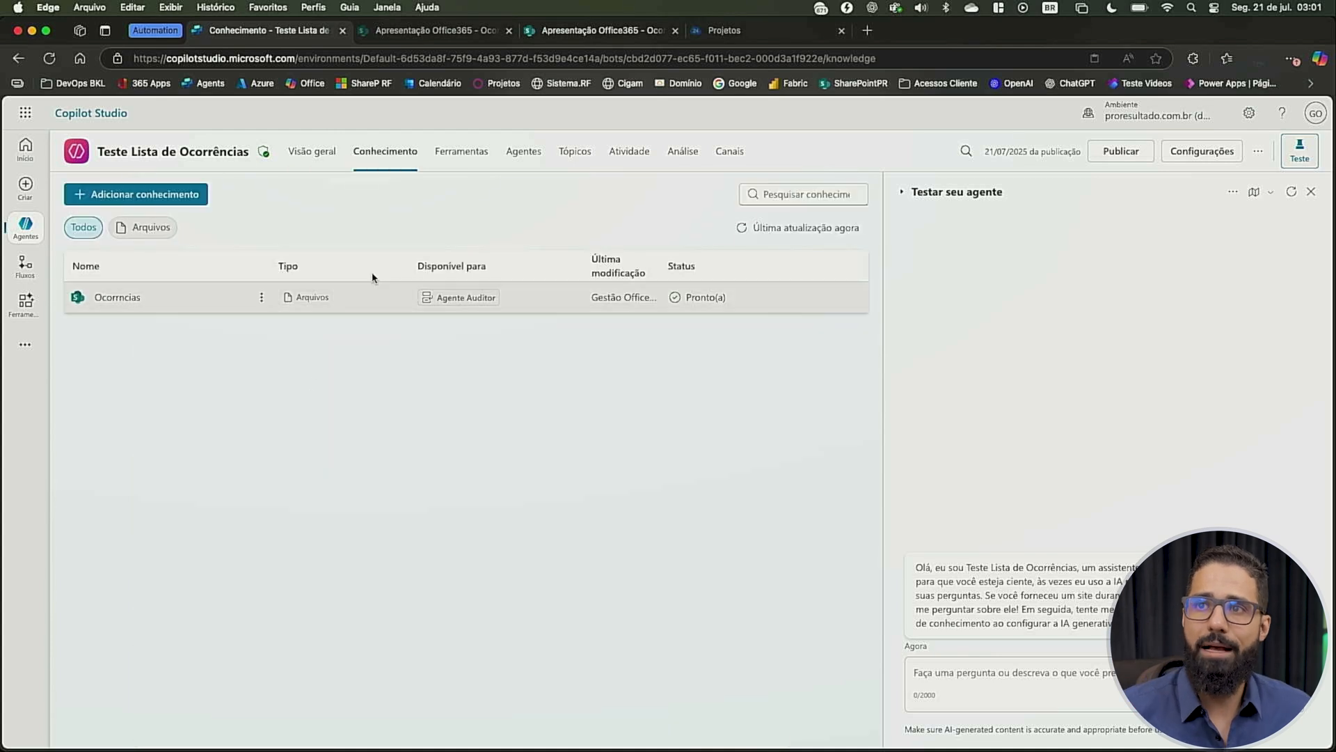
left_click(476, 151)
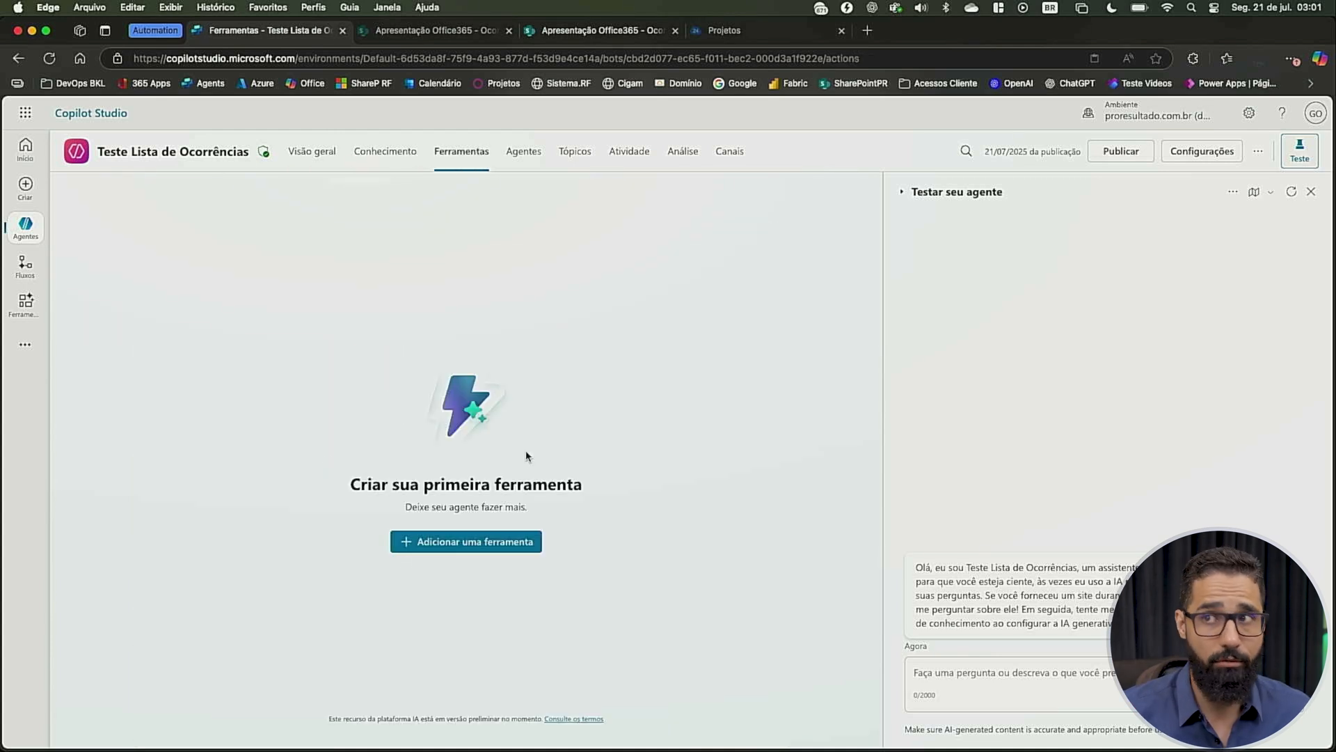
left_click(522, 155)
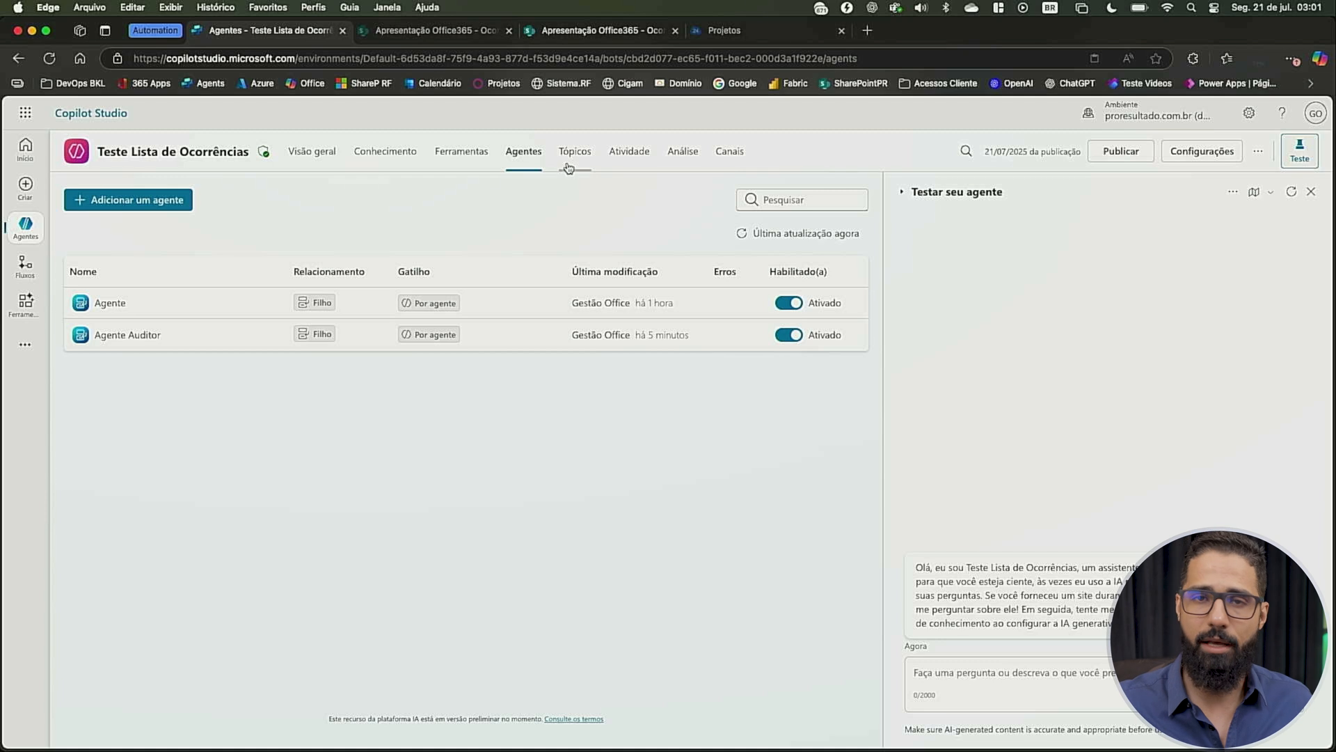
left_click(324, 150)
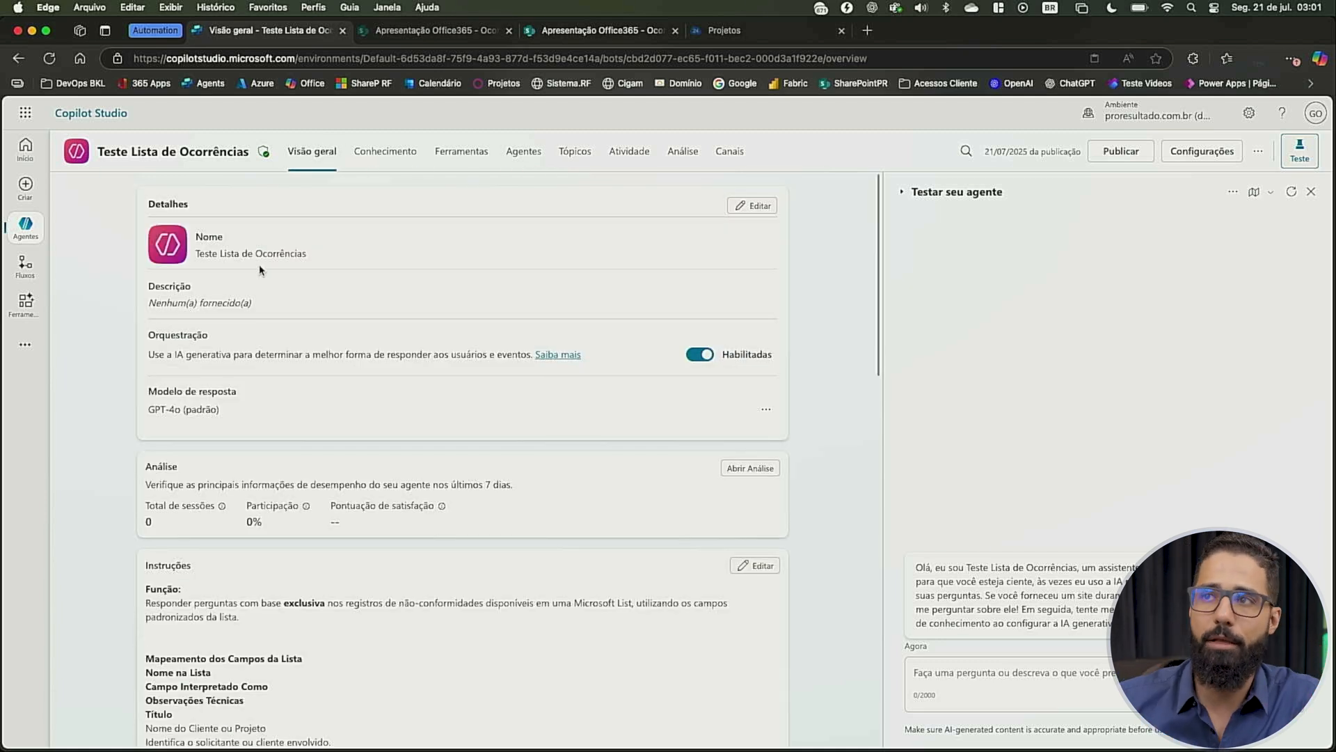
left_click(575, 151)
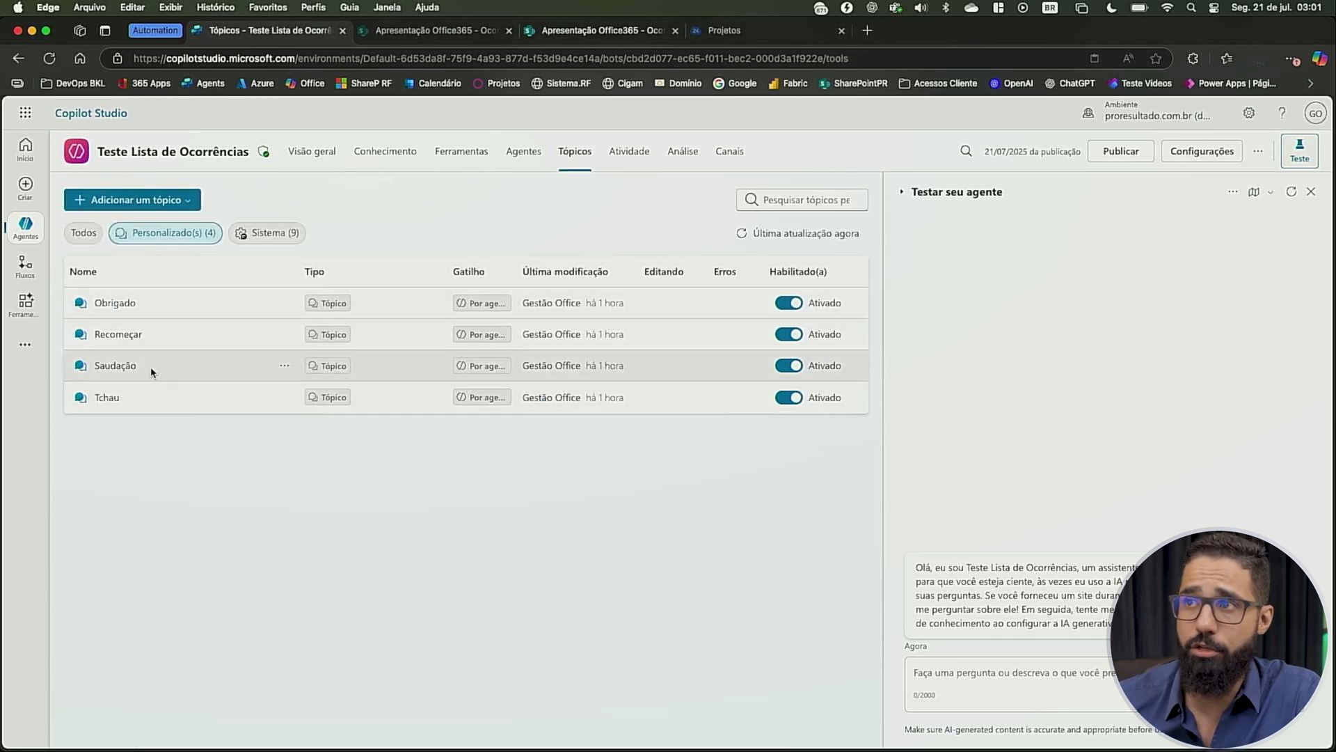
left_click(630, 153)
left_click(678, 155)
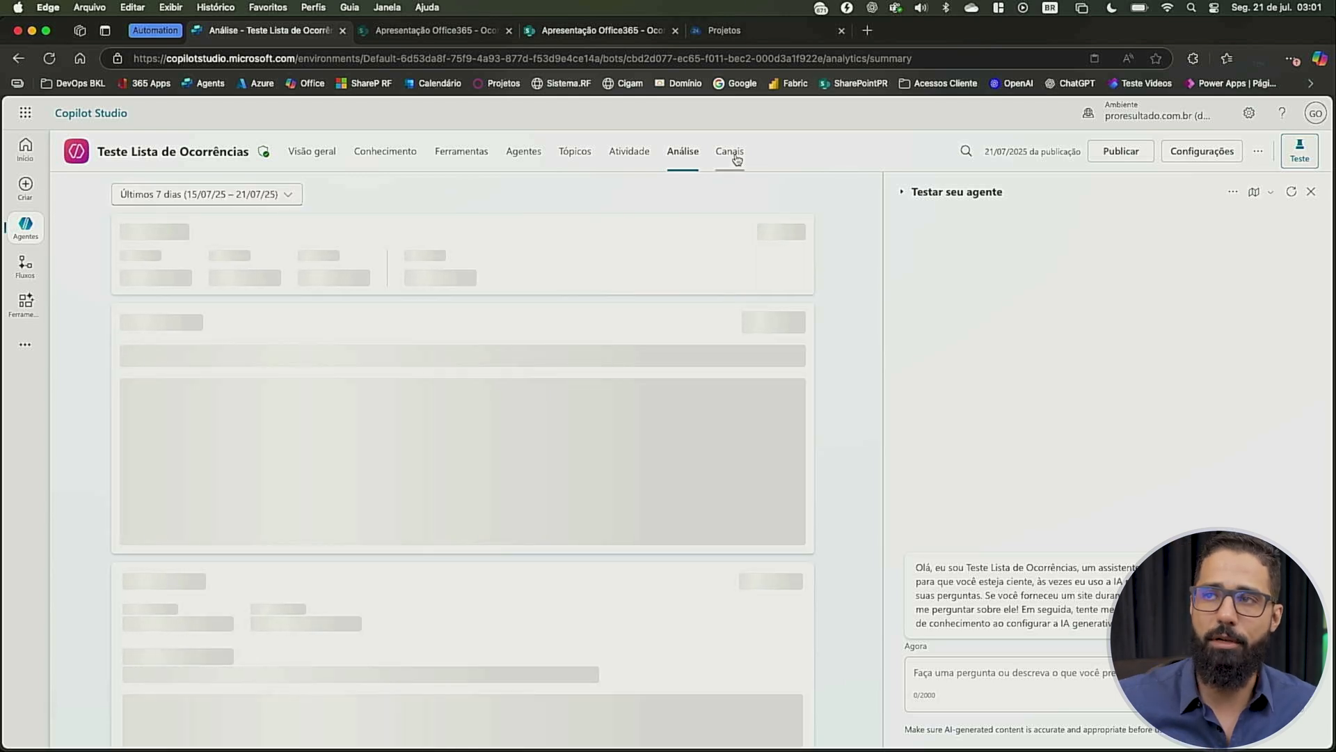
left_click(735, 157)
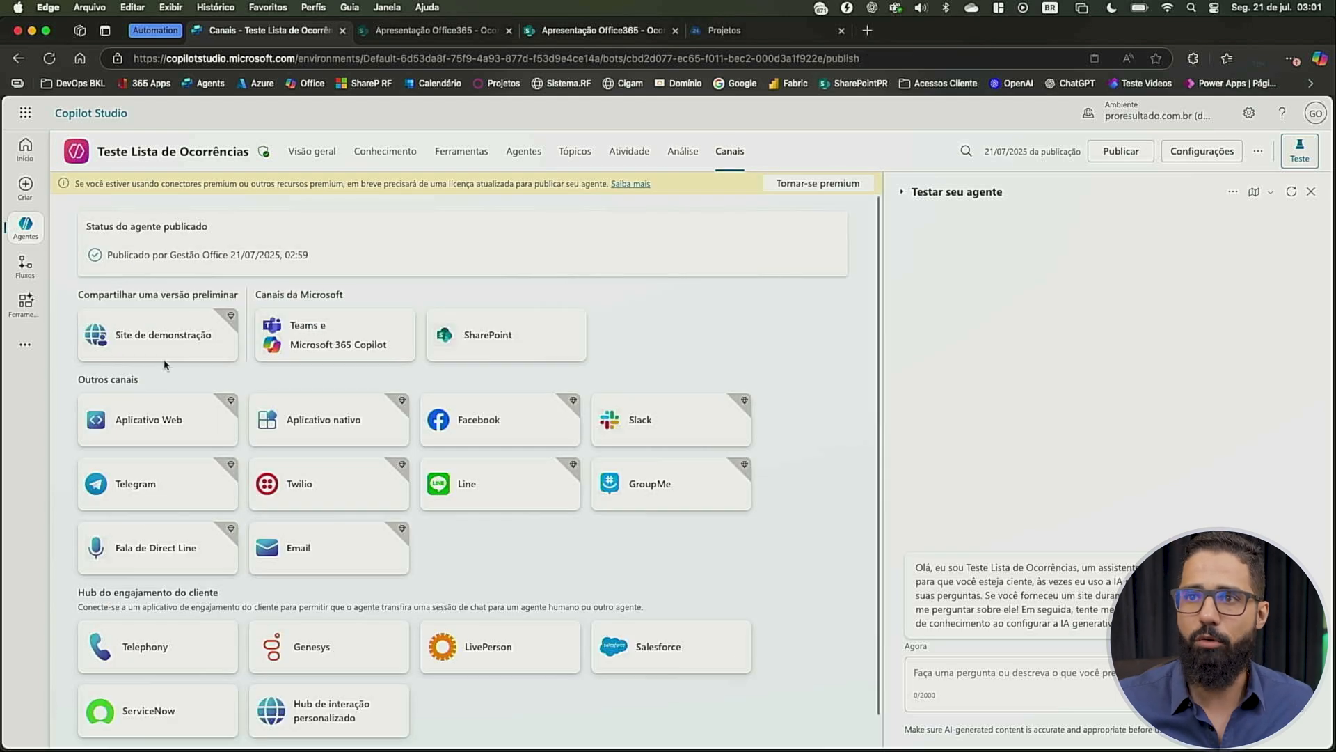
left_click(322, 154)
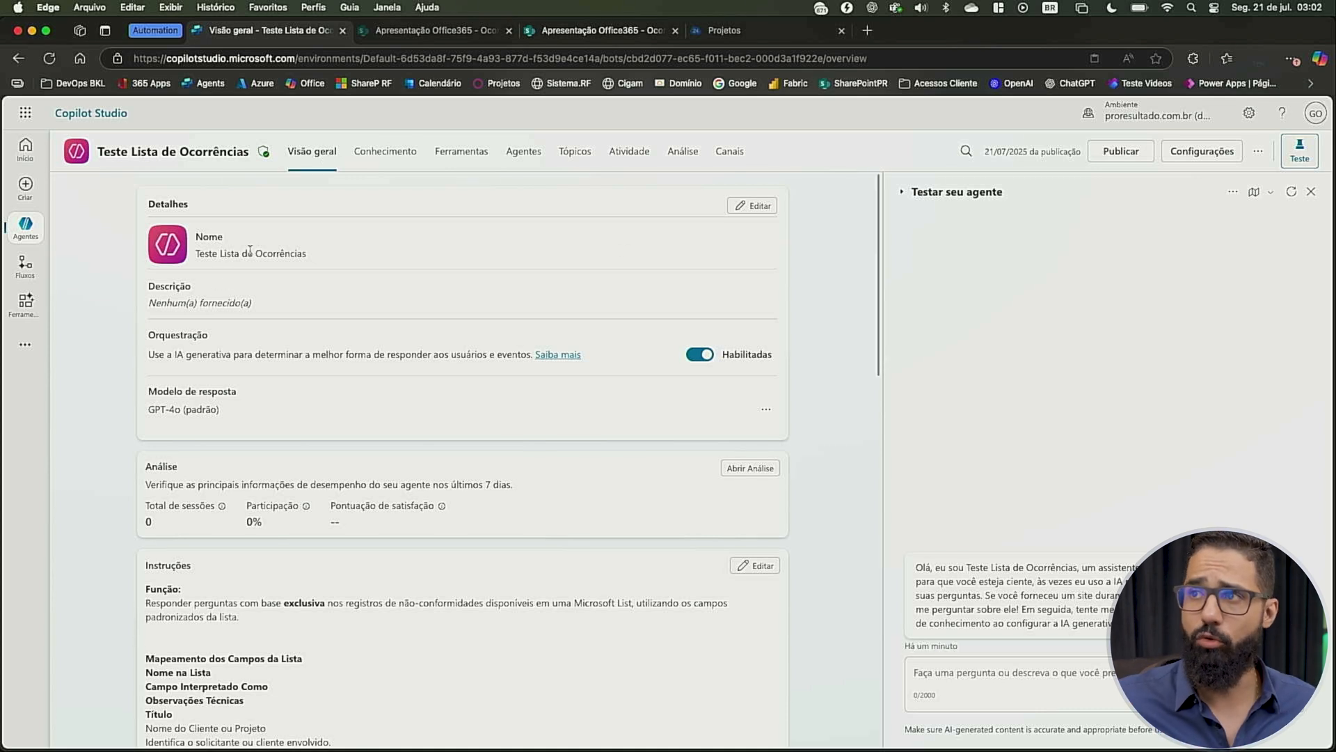
Open the agent's details for editing and review its instructions and knowledge sources
left_click(757, 206)
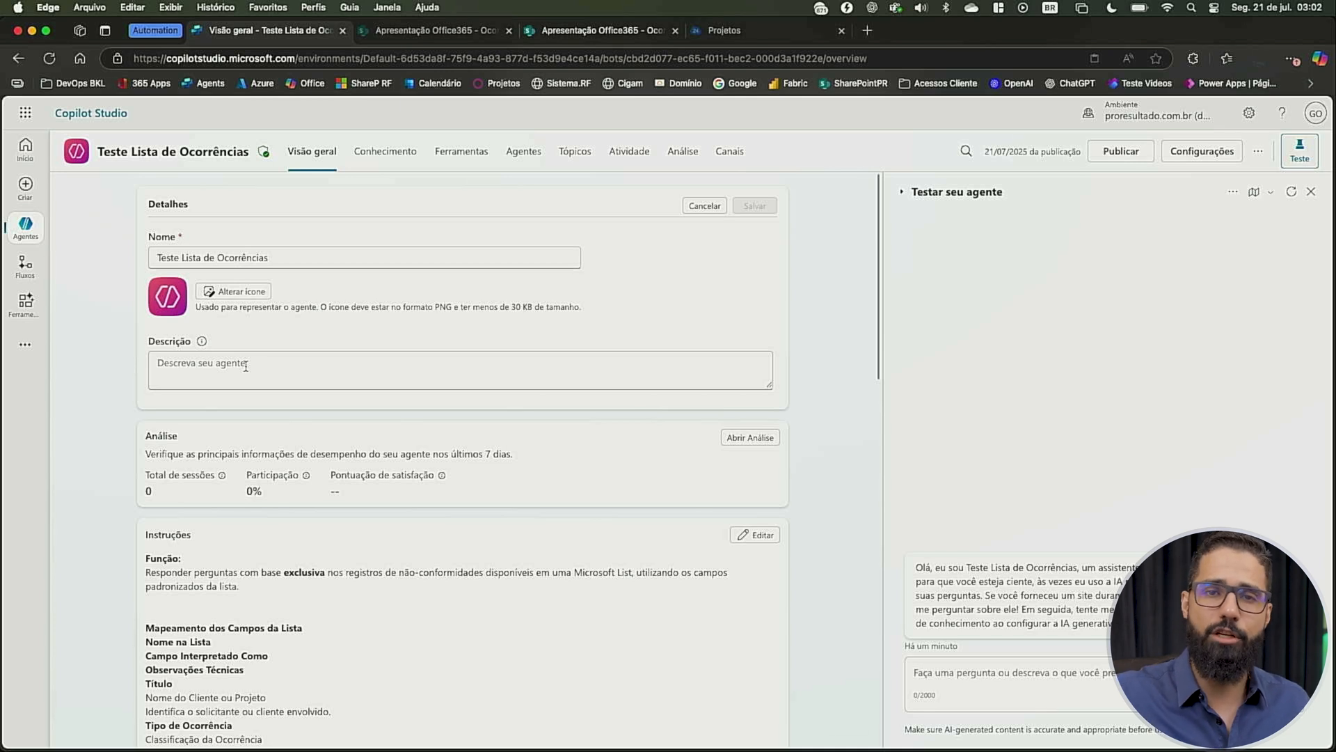
scroll(224, 488, "down", 5)
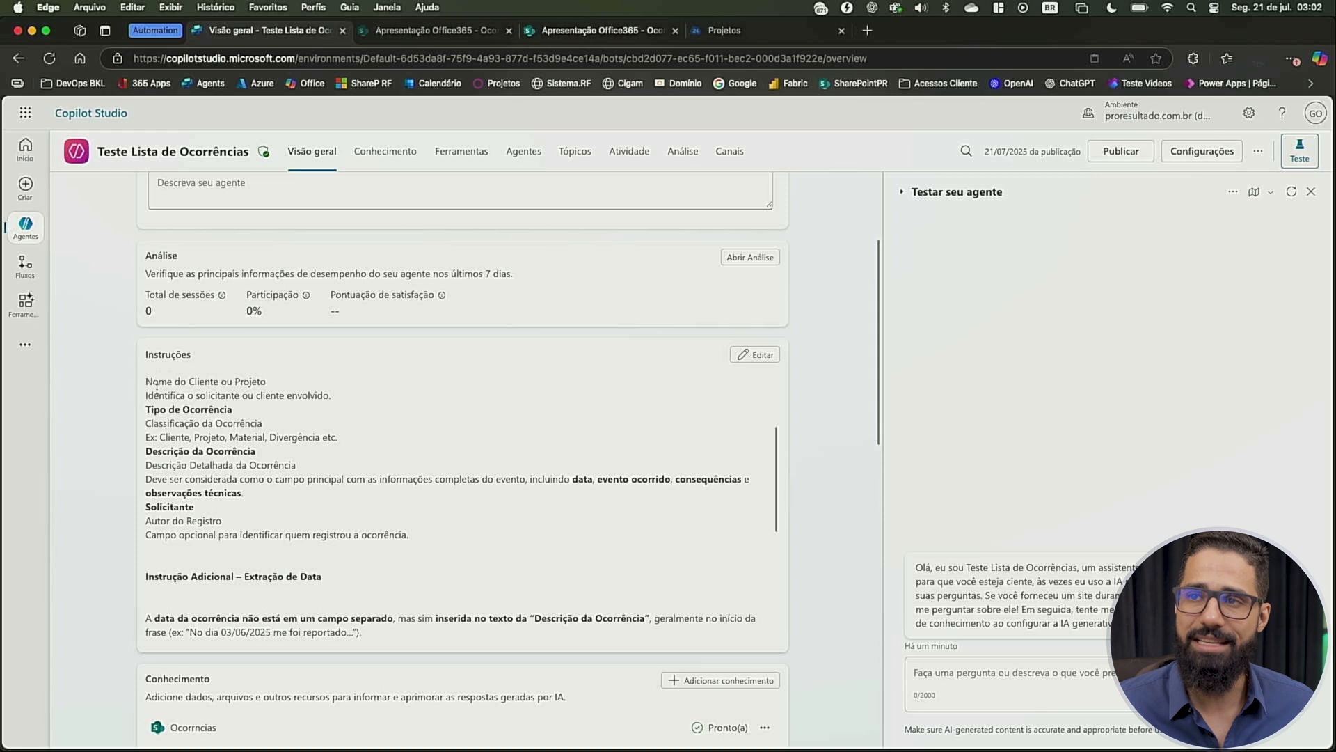
scroll(156, 388, "up", 5)
scroll(232, 493, "down", 15)
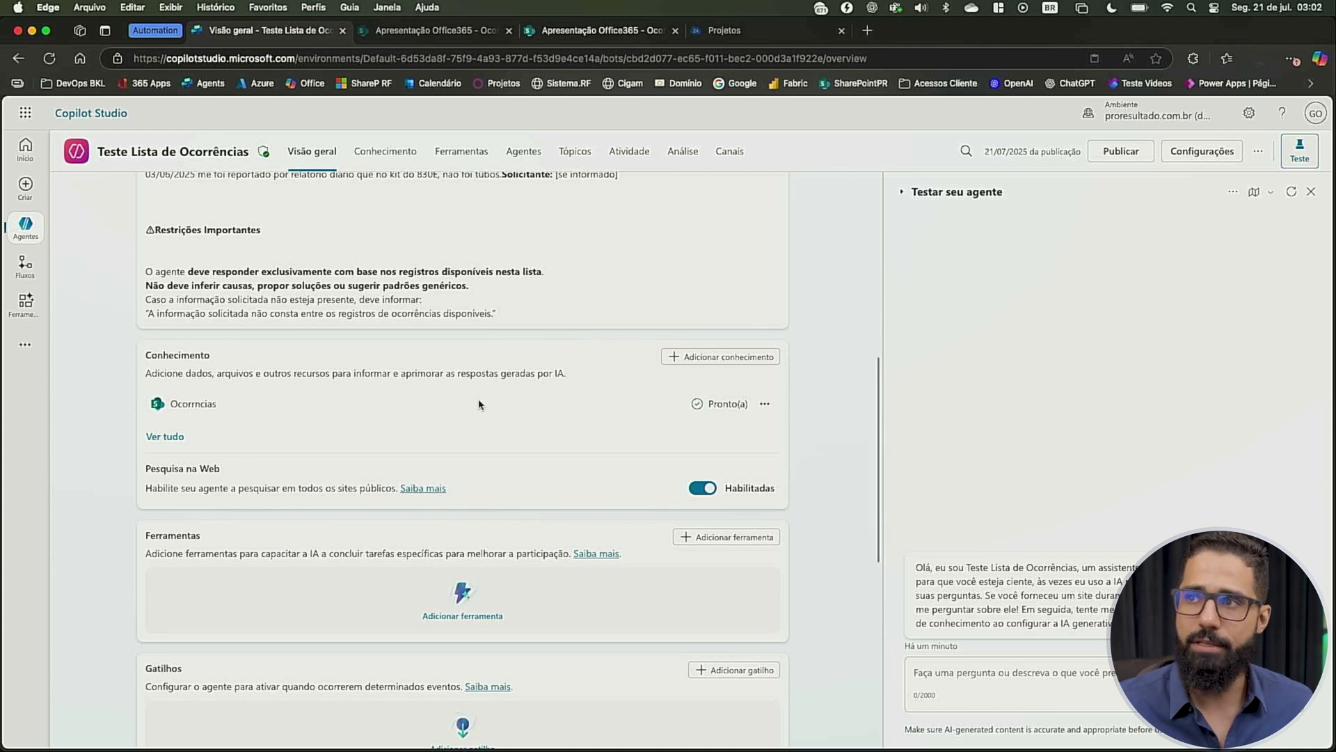
Start adding a SharePoint knowledge source and open the Analise IA RNC list on the Apresentação Office365 site
left_click(724, 355)
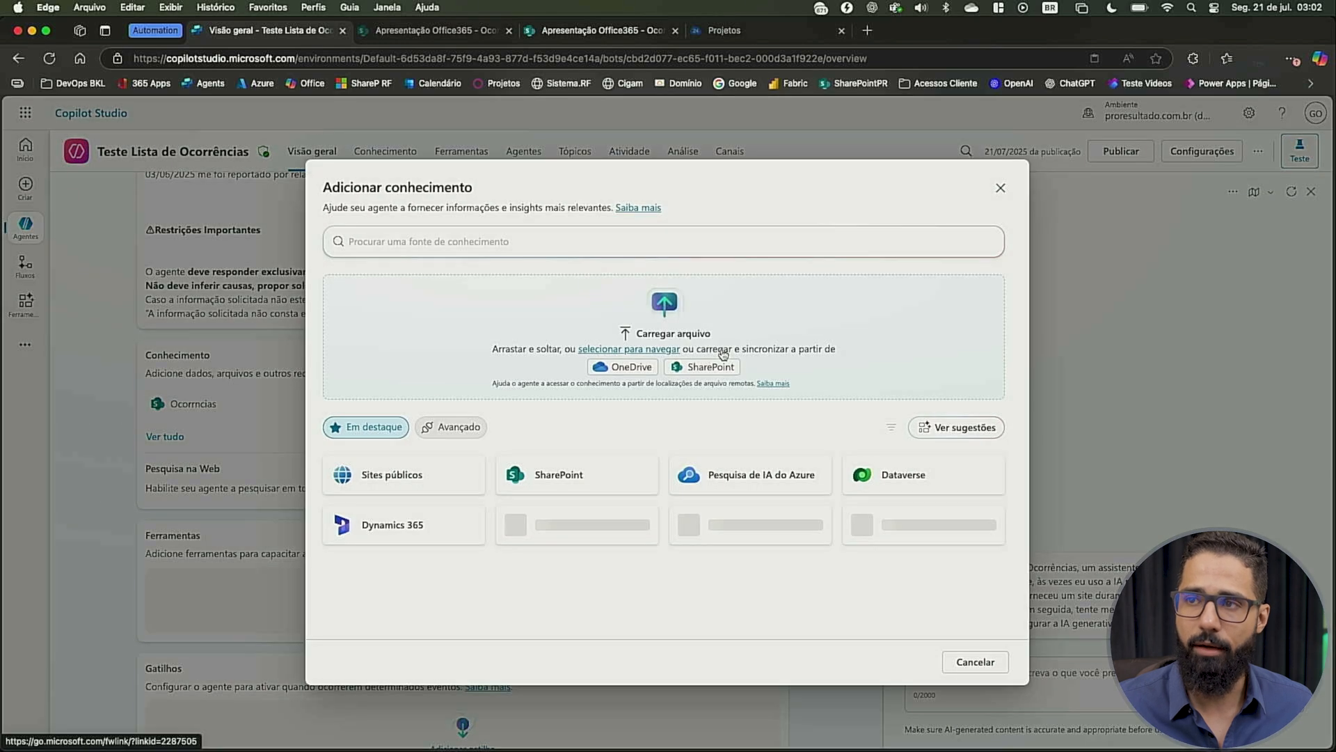
left_click(562, 481)
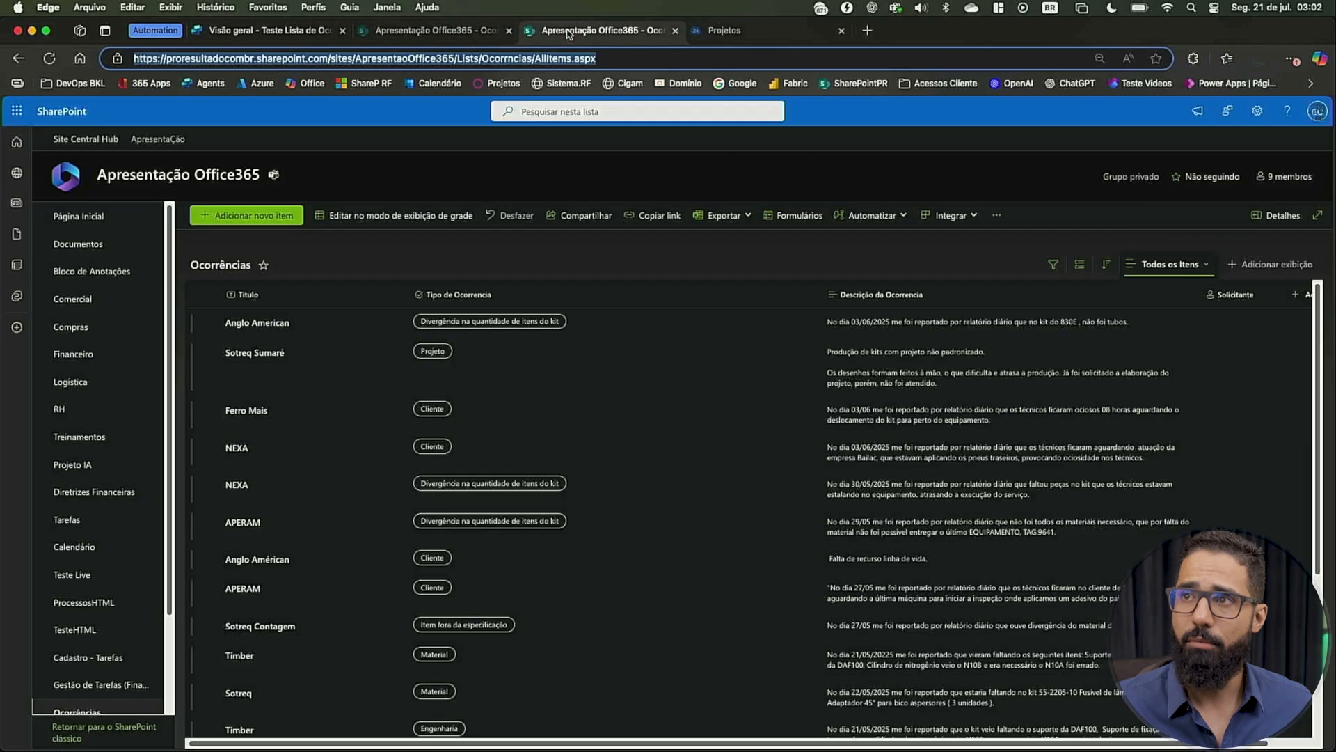
left_click(577, 31)
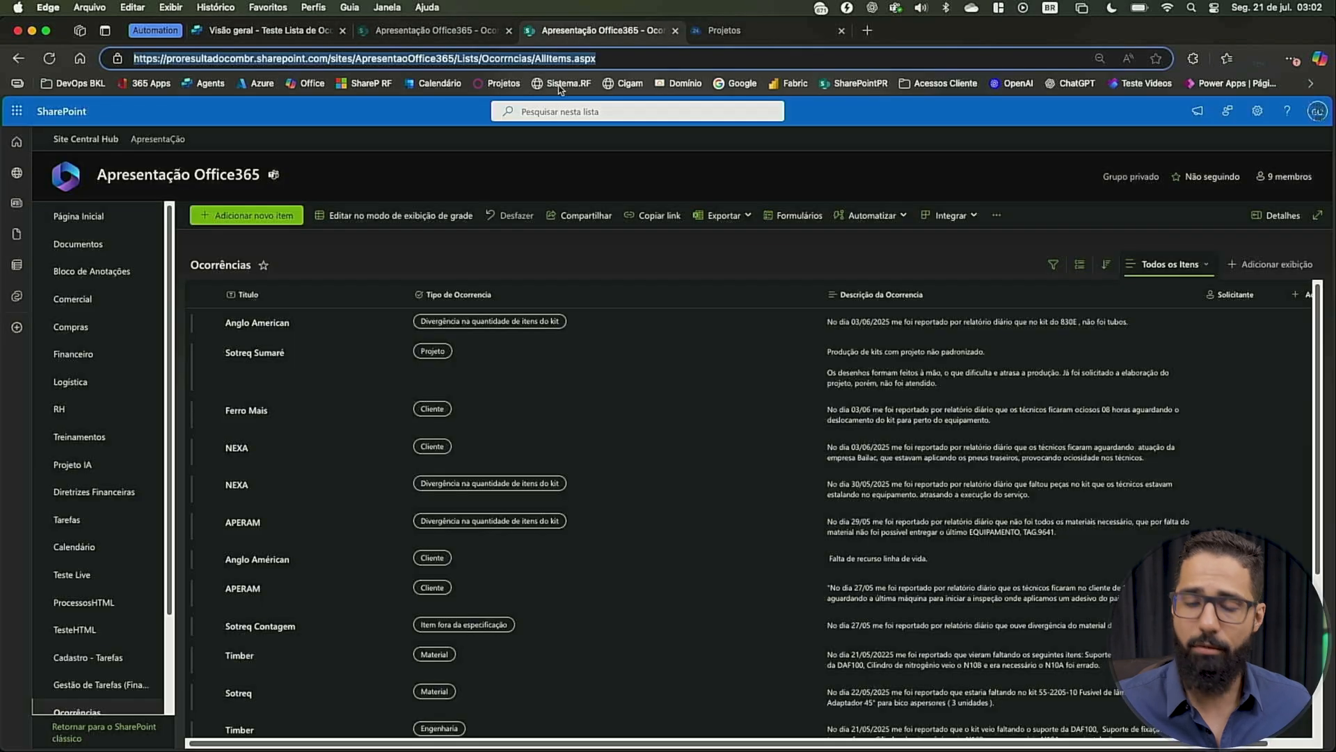
scroll(97, 613, "down", 3)
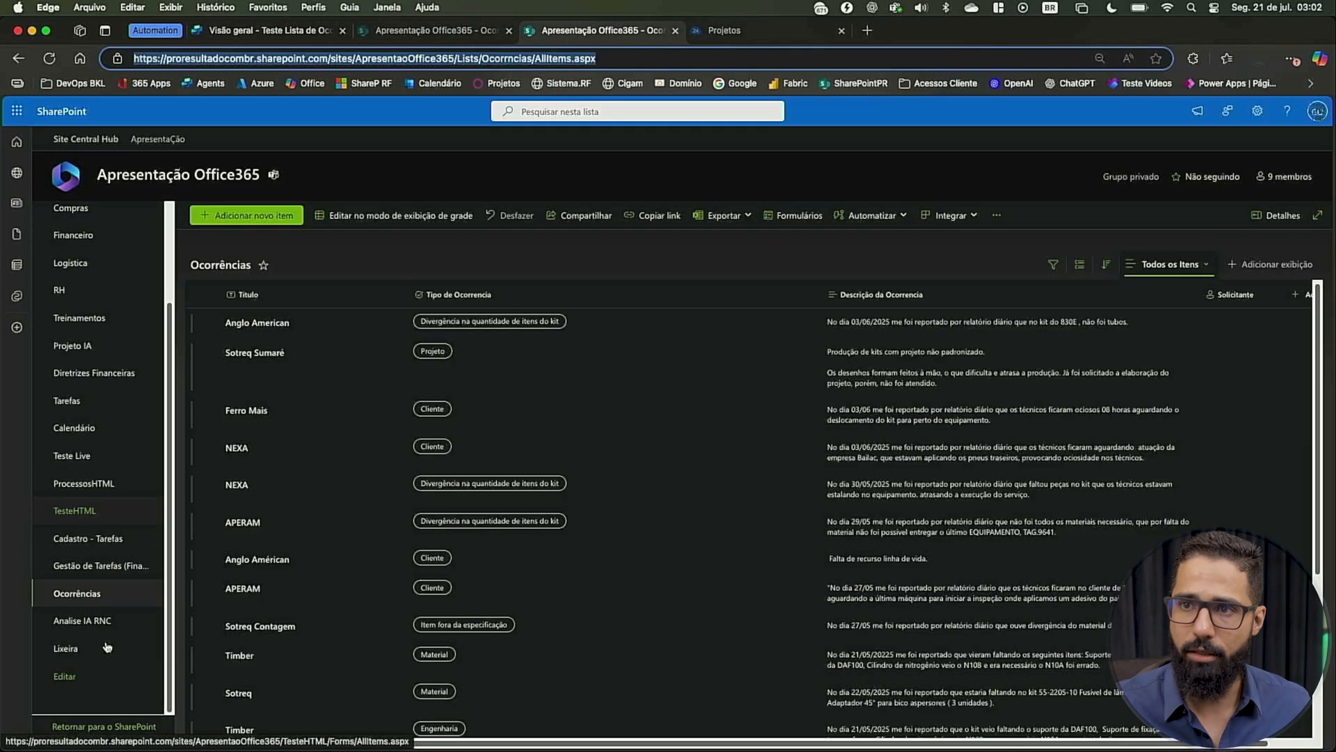
left_click(98, 632)
left_click(453, 31)
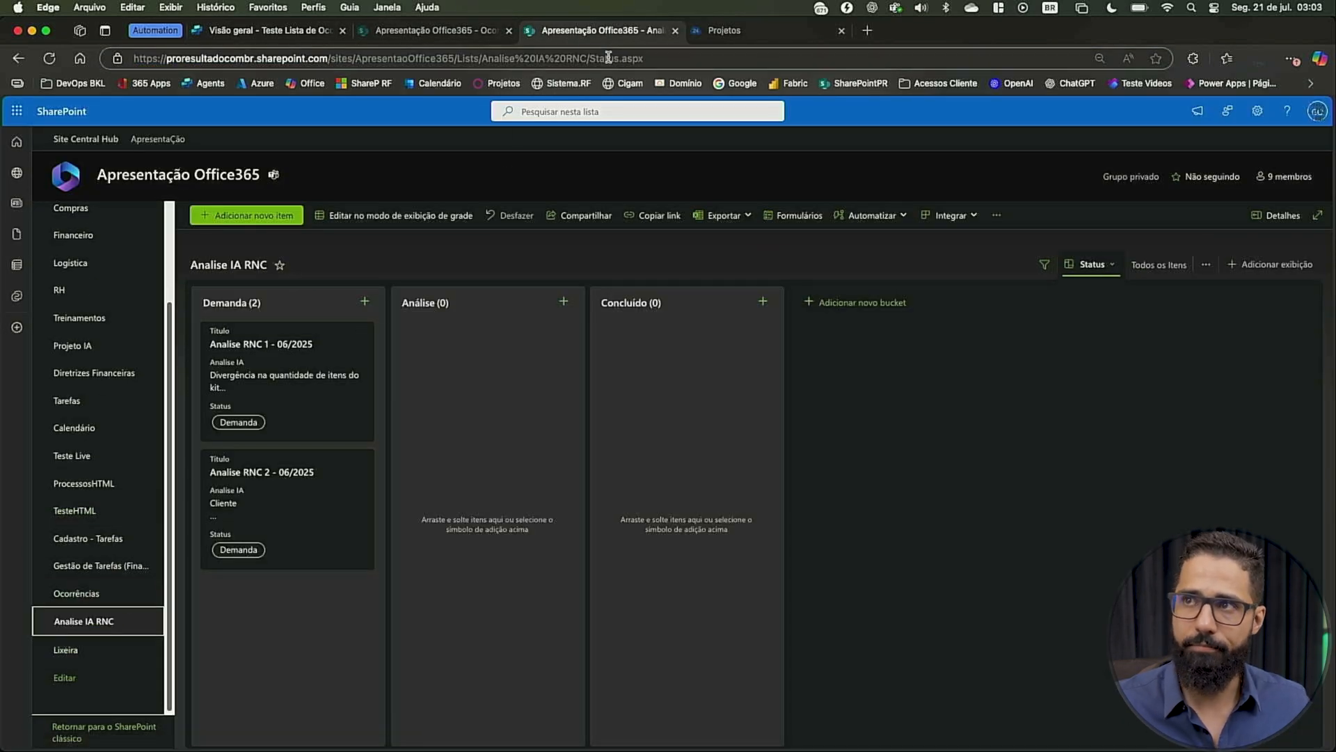
Get the AllItems.aspx address of the Analise IA RNC list from its Todos os Itens view
left_click(286, 31)
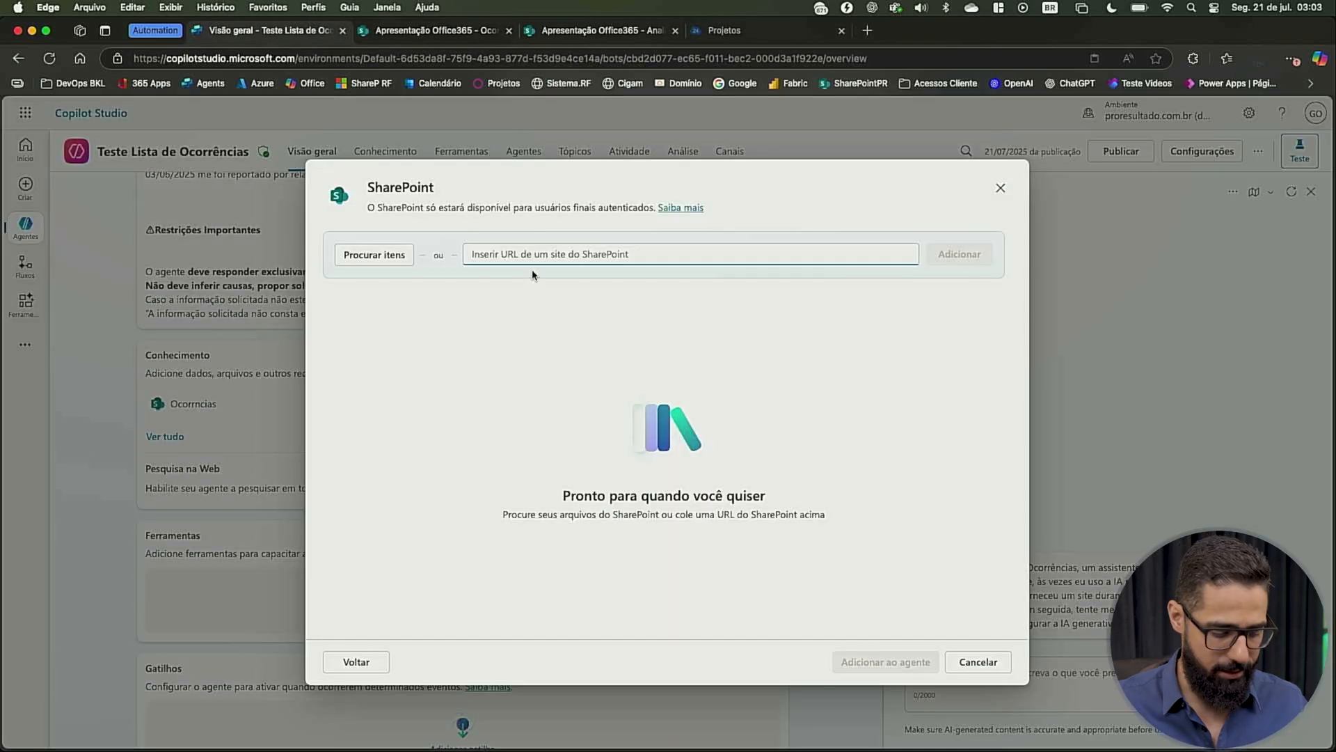
key("super+v")
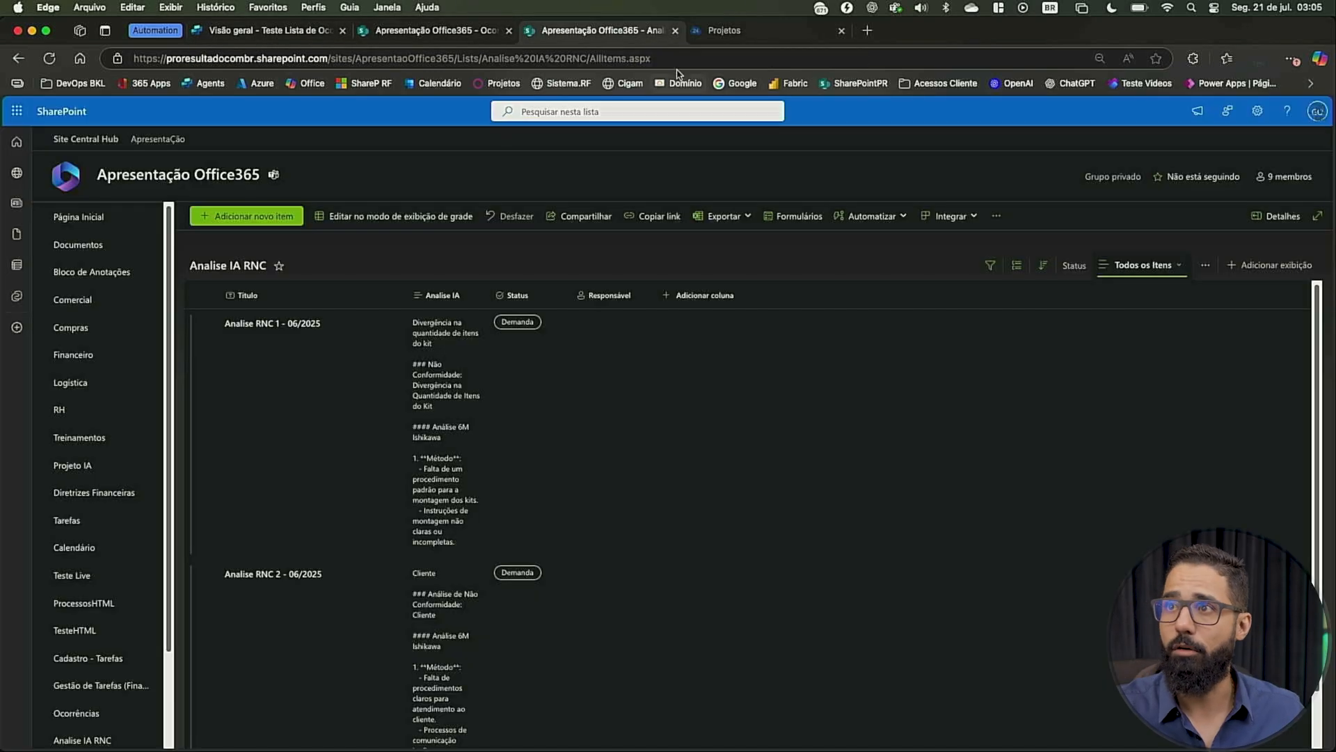
left_click(686, 59)
key("ctrl+Left")
key("ctrl+Right")
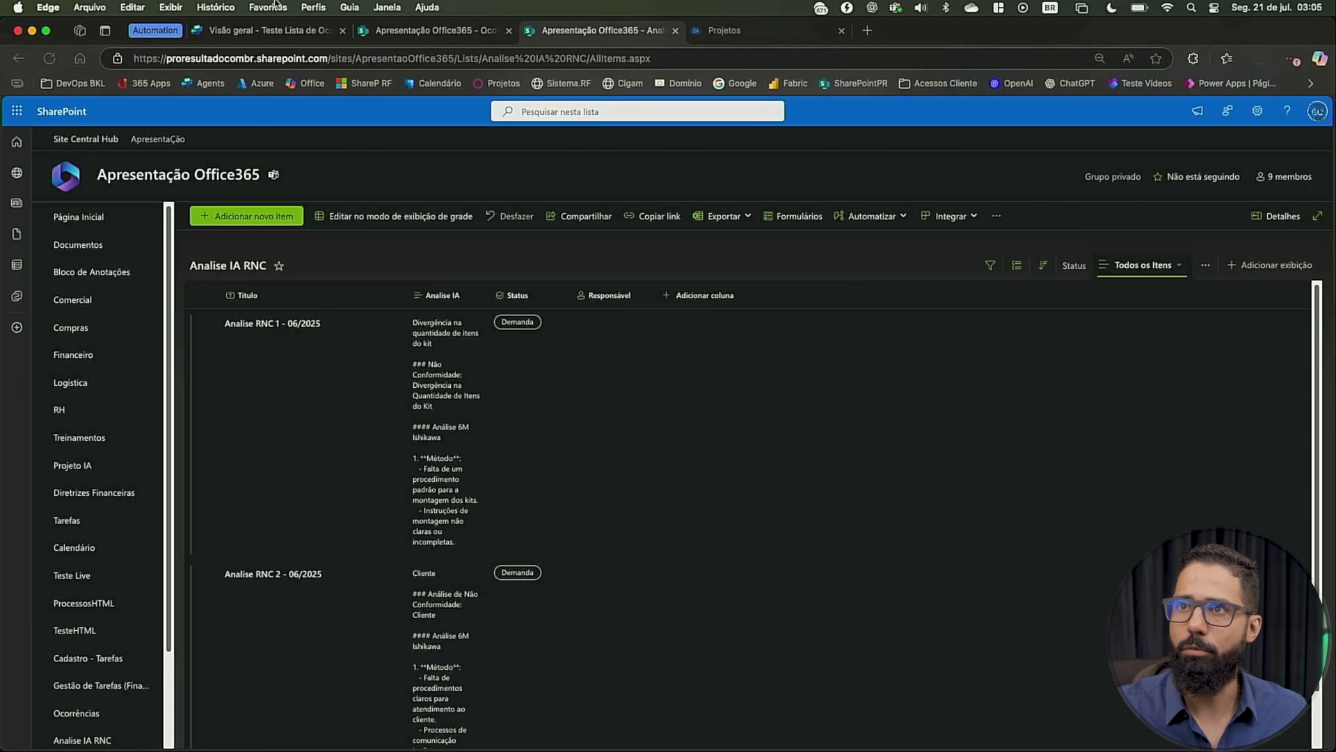
Add the Analise IA RNC list to the agent as a SharePoint knowledge source using its AllItems.aspx URL
left_click(242, 30)
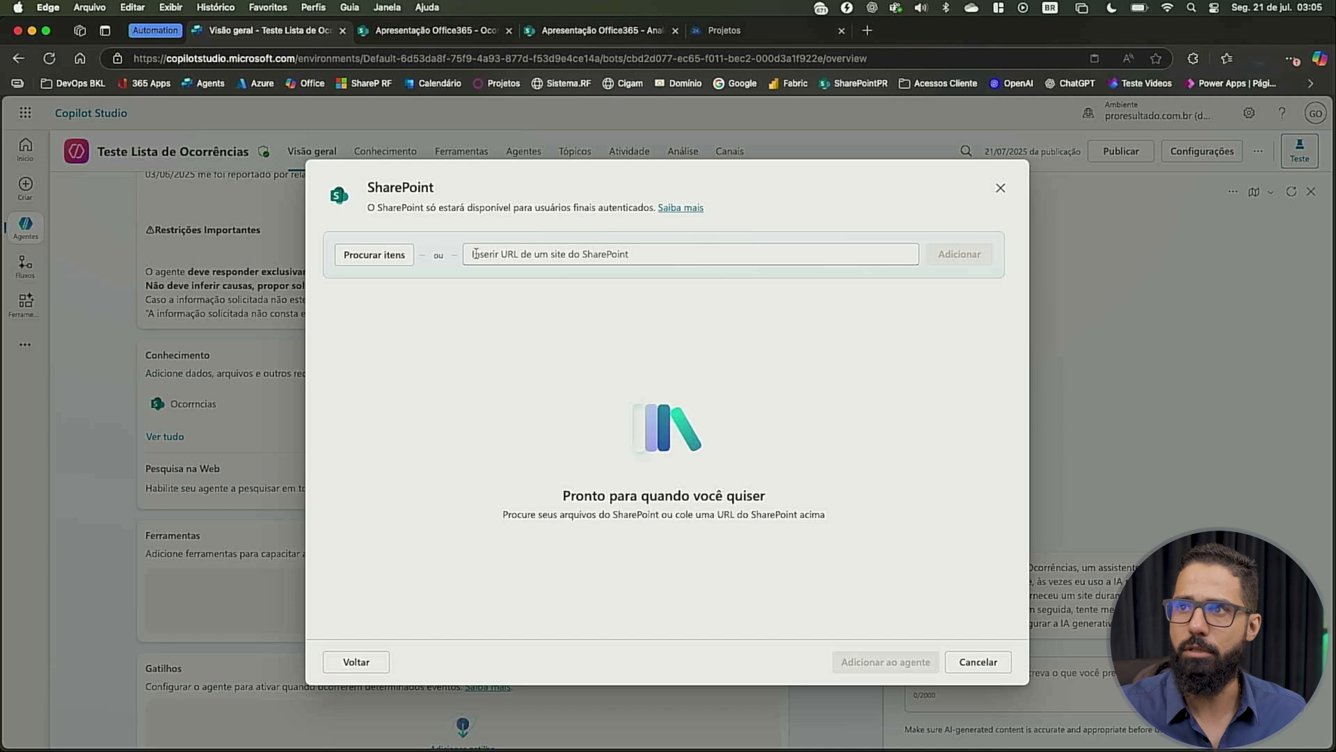
left_click(524, 255)
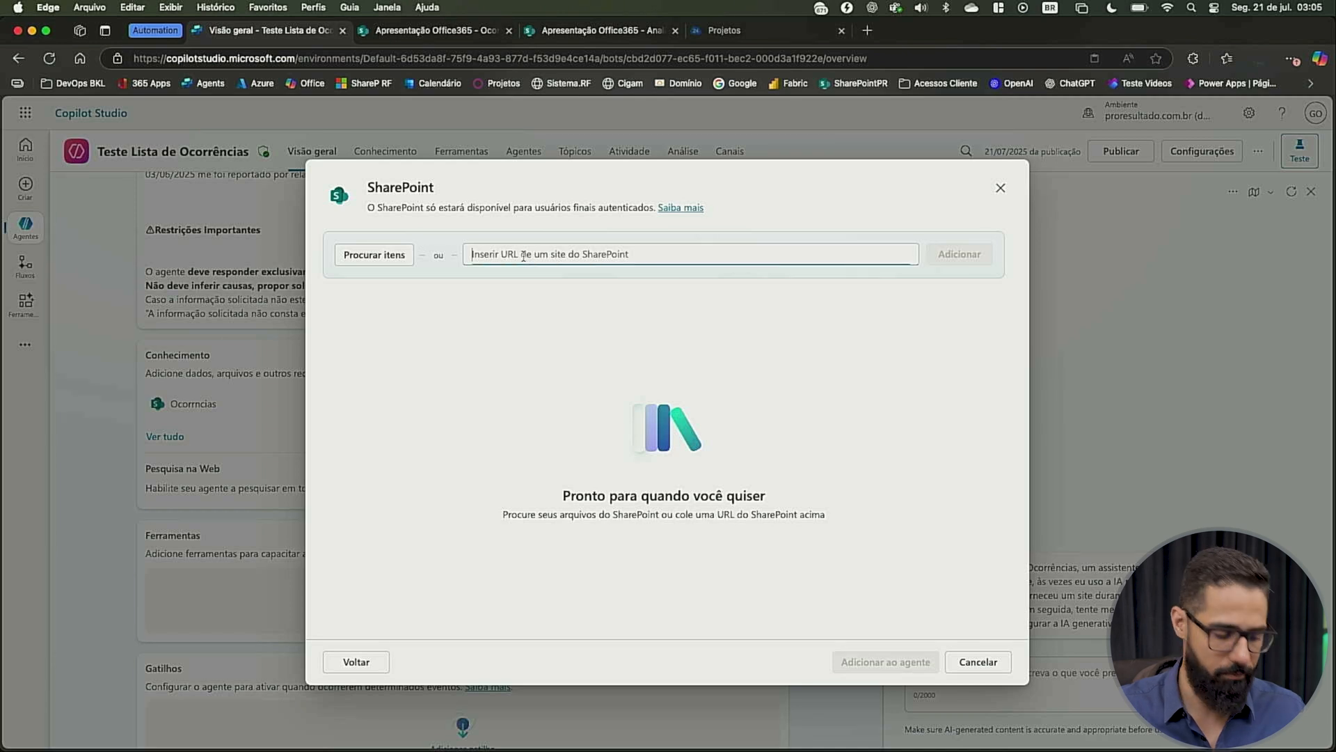
type("https://proresultadocombr.sharepoint.com/sites/ApresentaoOffice365/Lists/Analise%20IA%20RNC/AllItems.aspx")
left_click(963, 255)
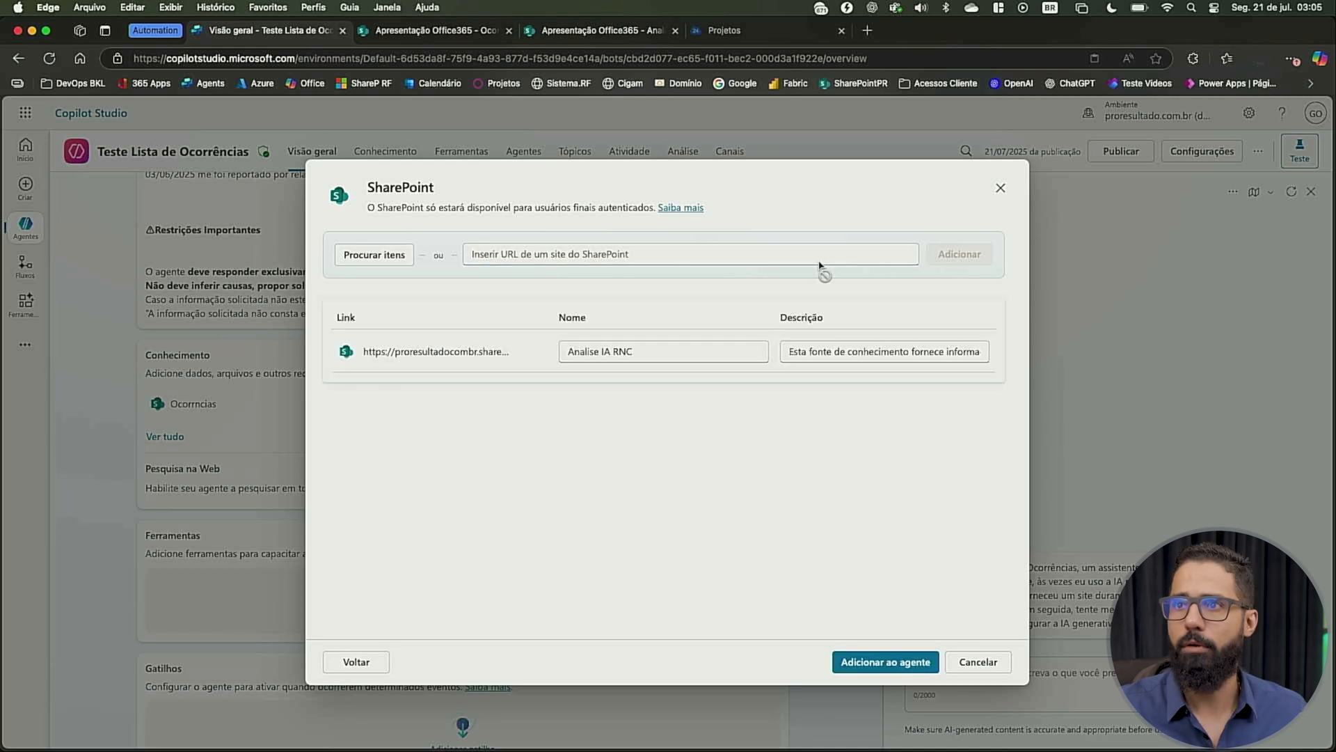
left_click(875, 663)
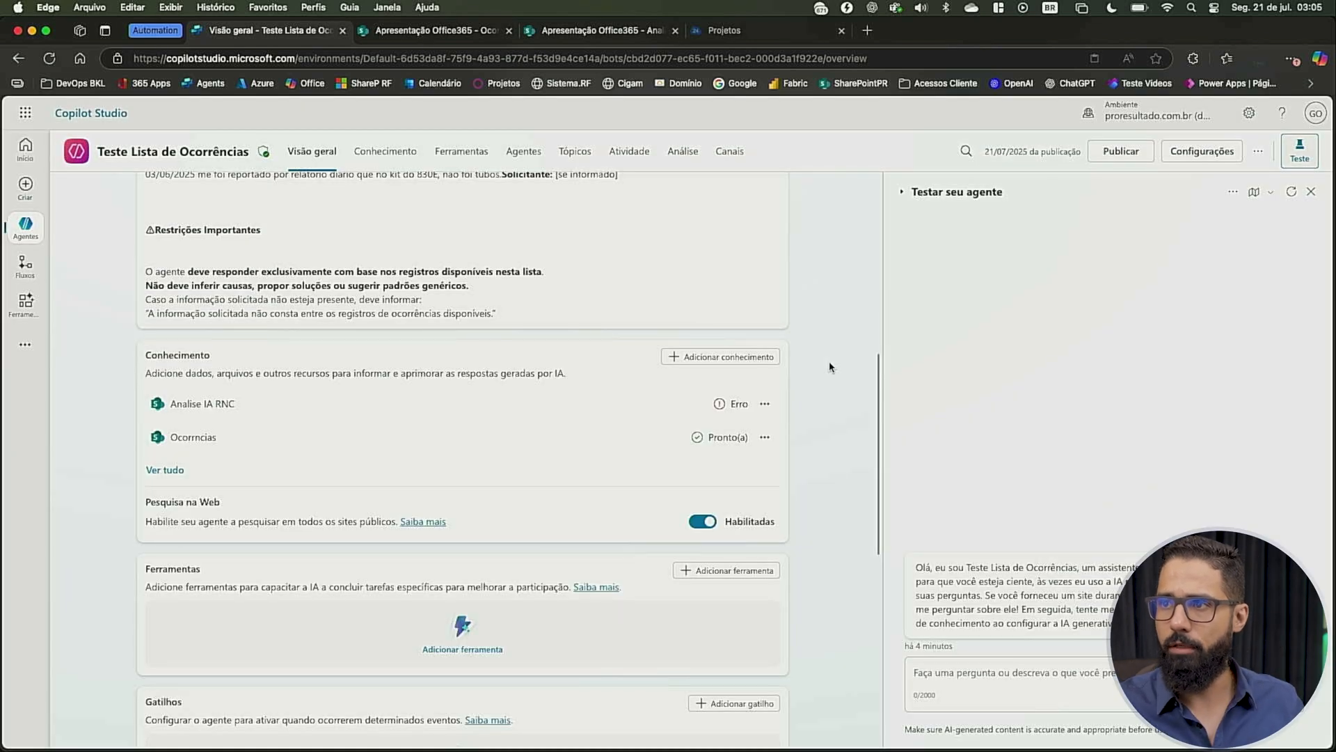
Publish the Teste Lista de Ocorrências agent with the new knowledge source
left_click(765, 404)
key("Escape")
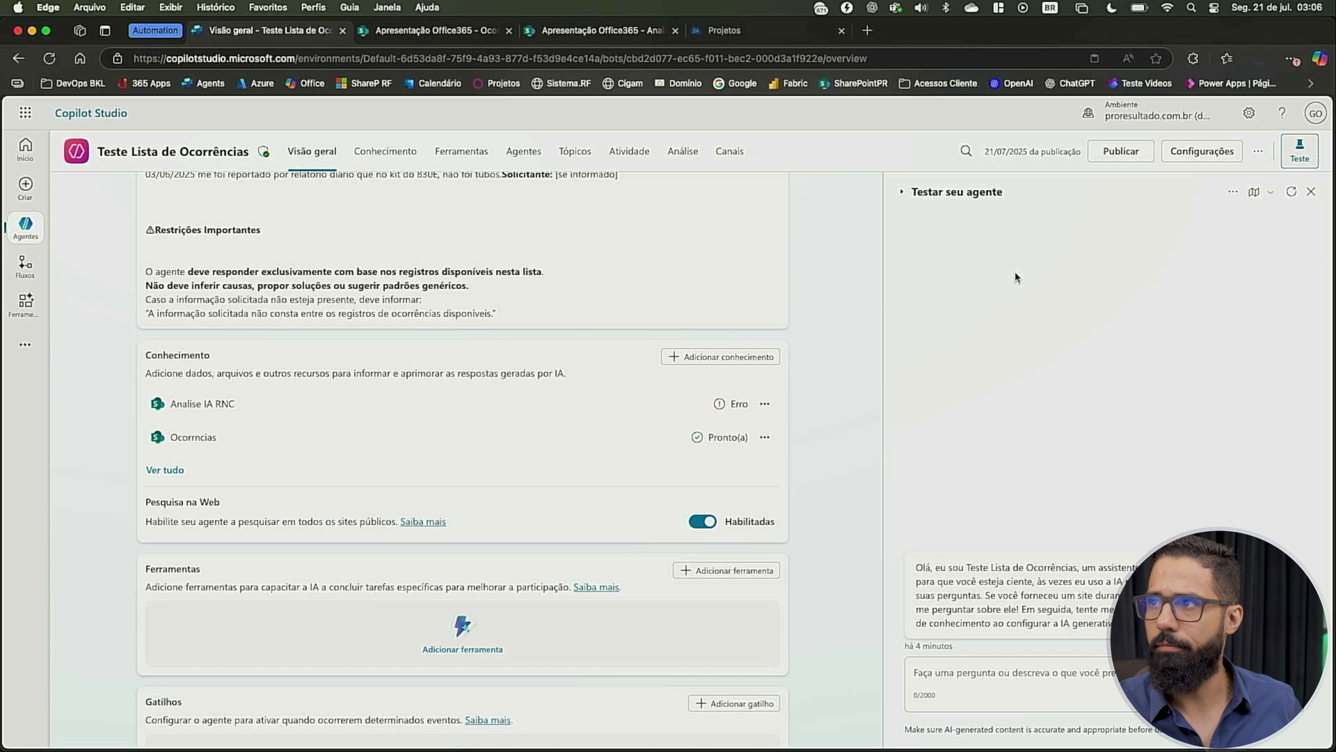
left_click(1120, 152)
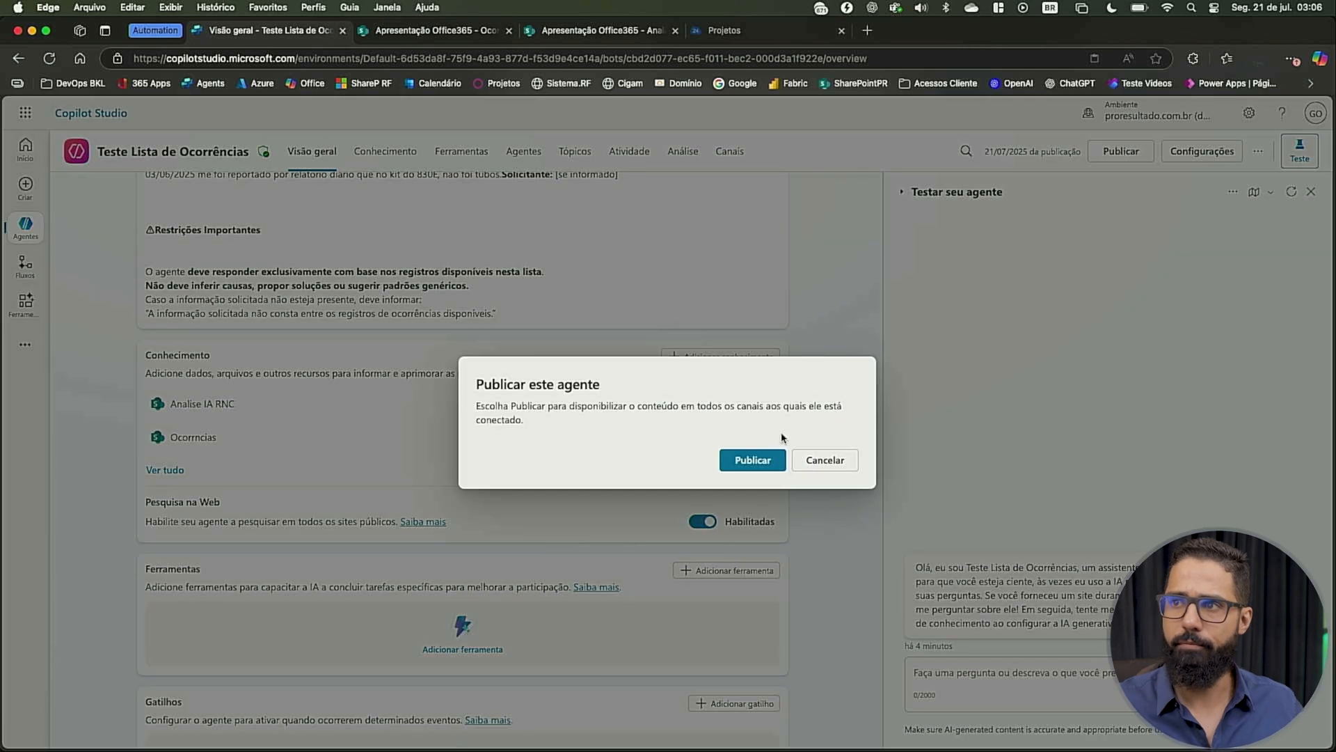
left_click(758, 460)
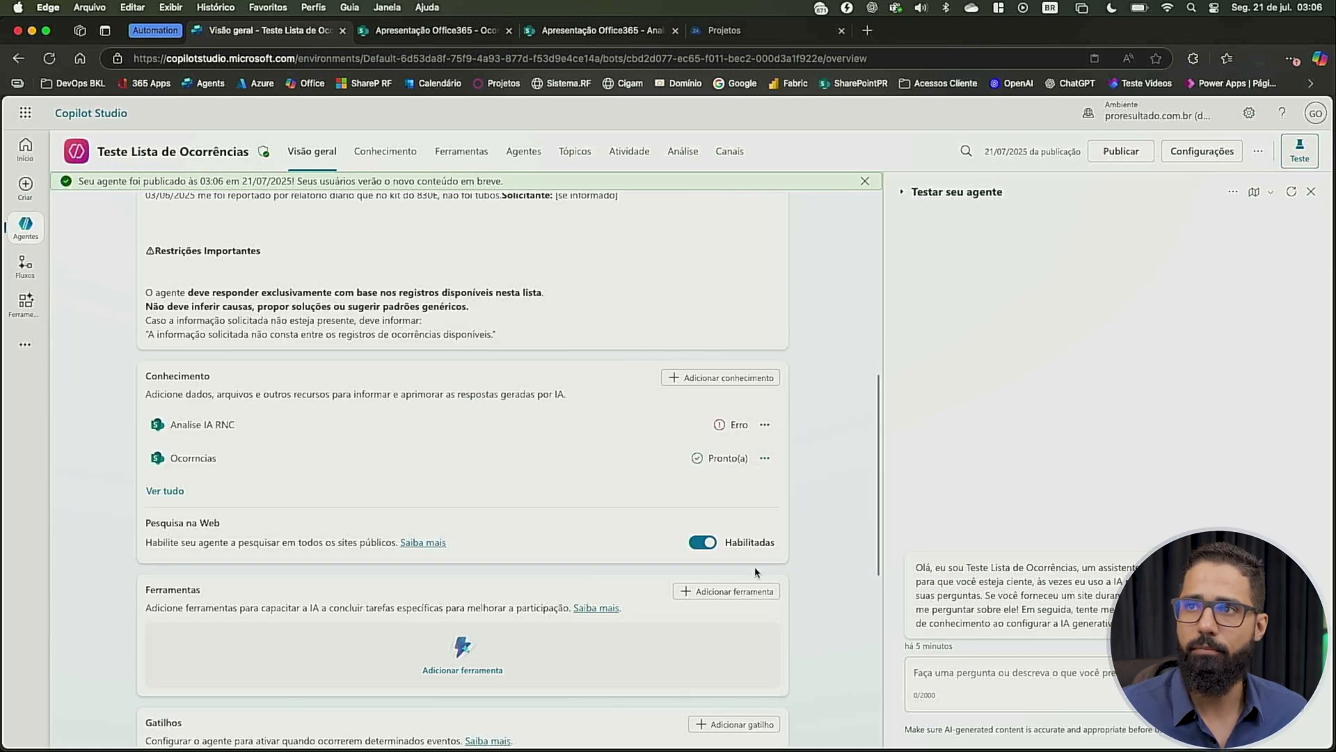
Reopen the Teste Lista de Ocorrências agent from the agents list and review its knowledge status, tools, triggers, child agents and topics
left_click(26, 147)
left_click(40, 241)
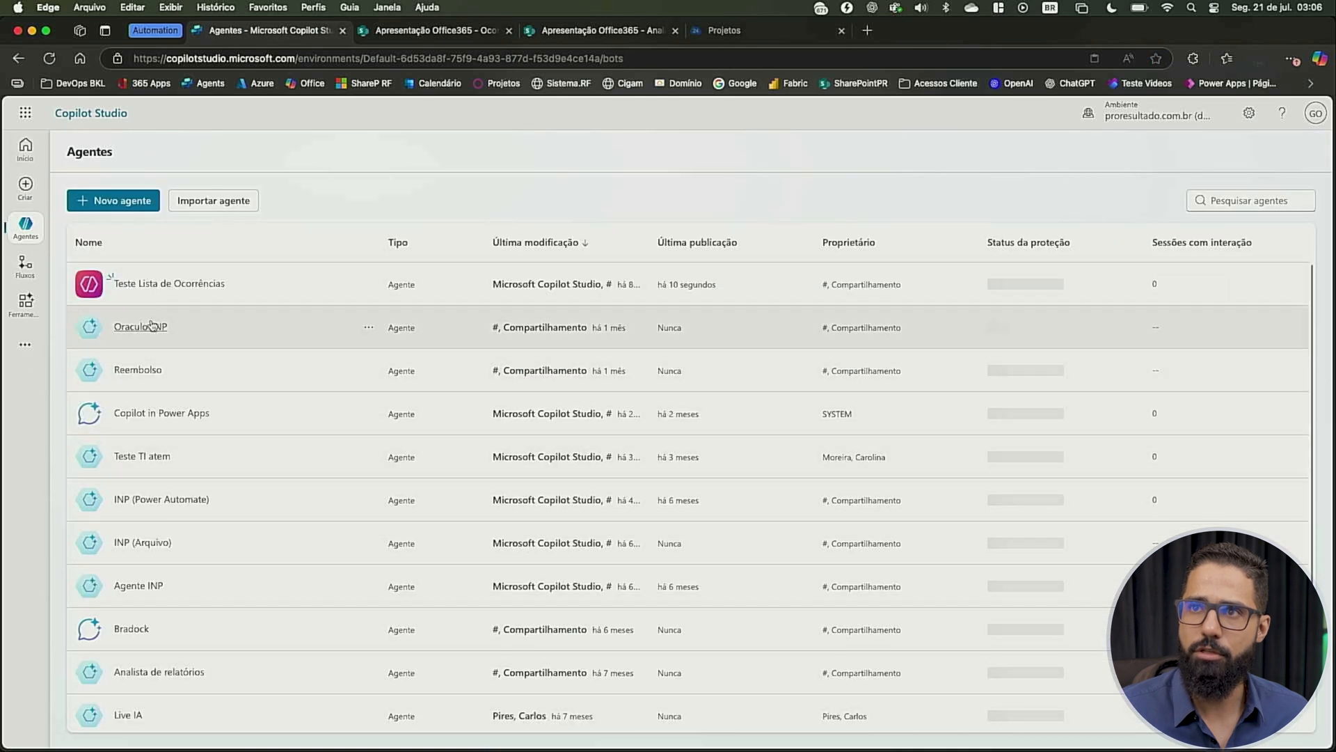
left_click(185, 286)
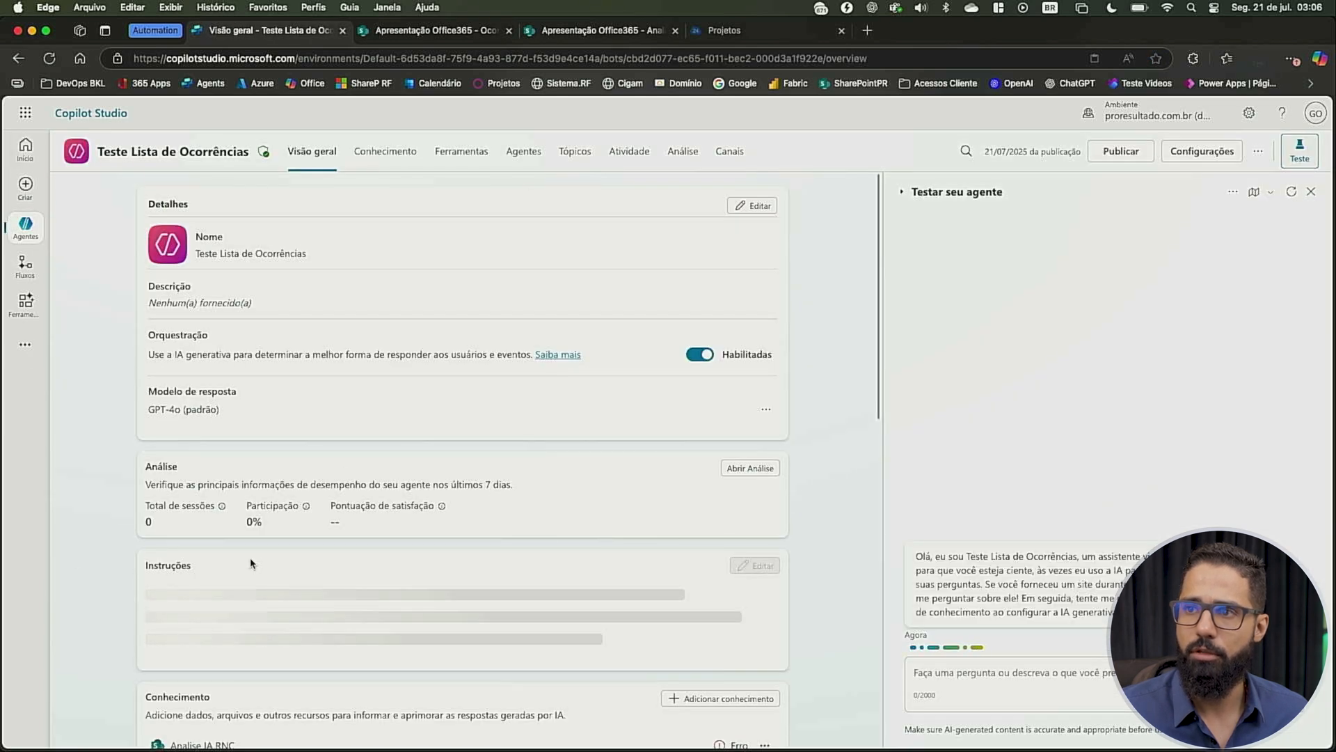
scroll(251, 557, "down", 5)
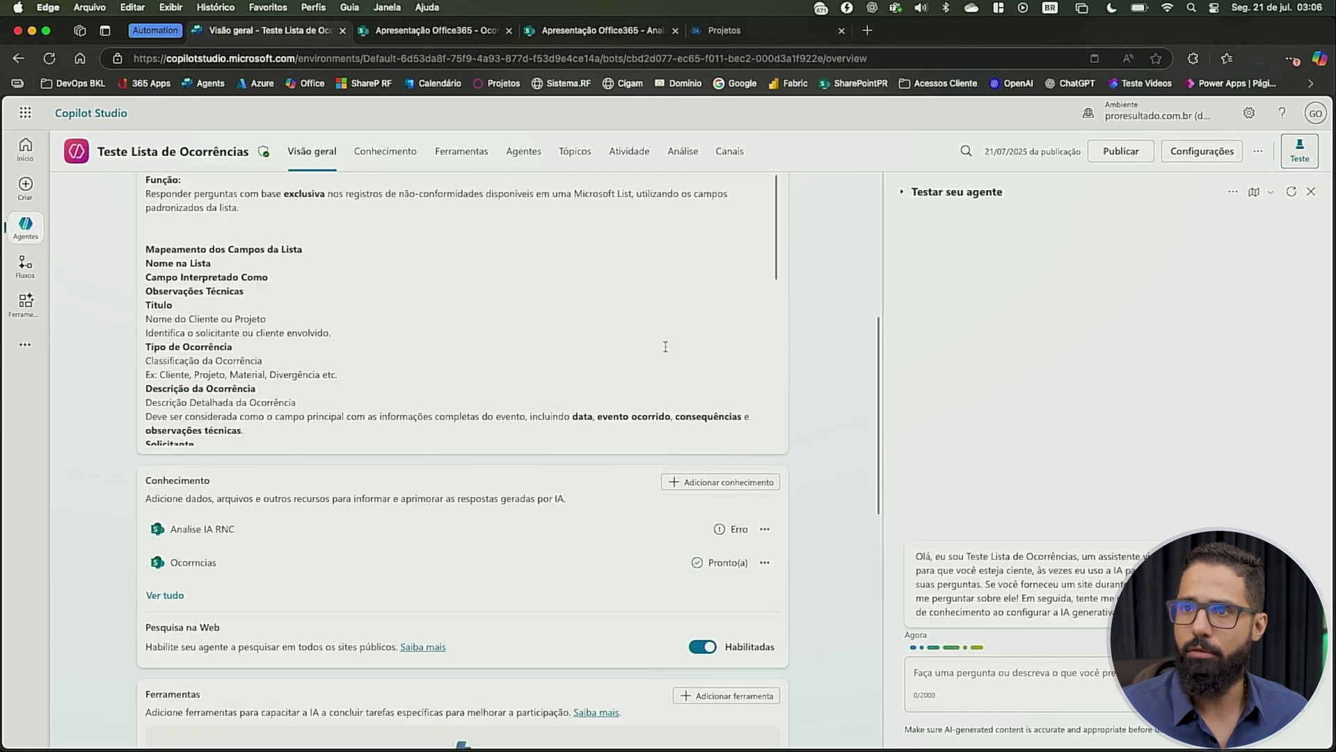
left_click(765, 529)
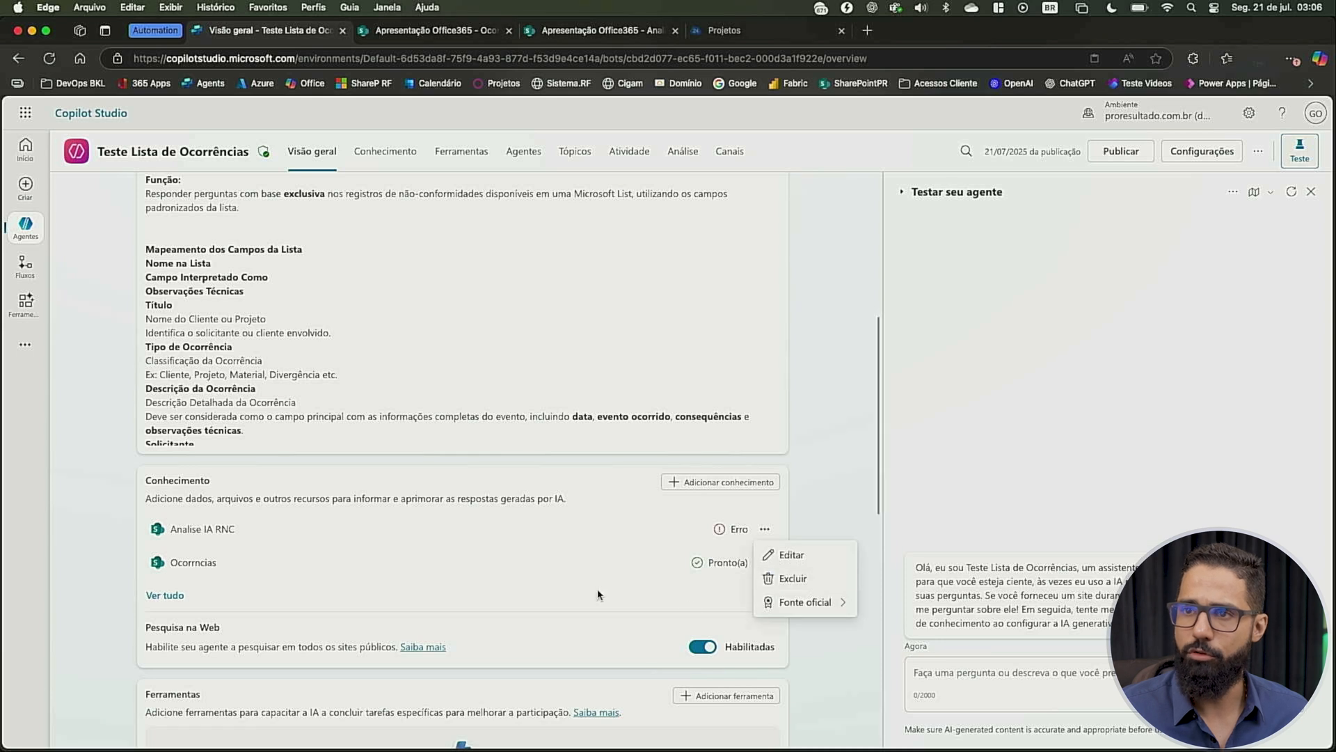
scroll(427, 540, "down", 5)
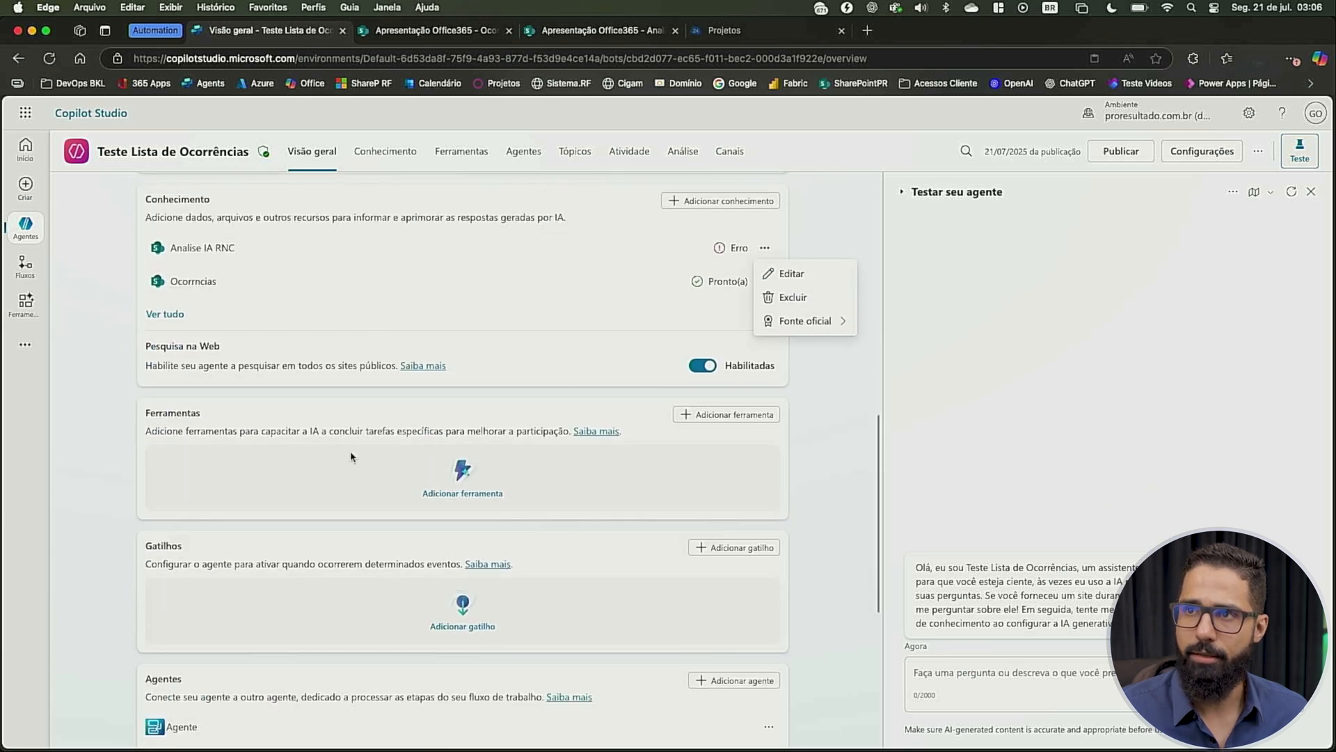
left_click(765, 416)
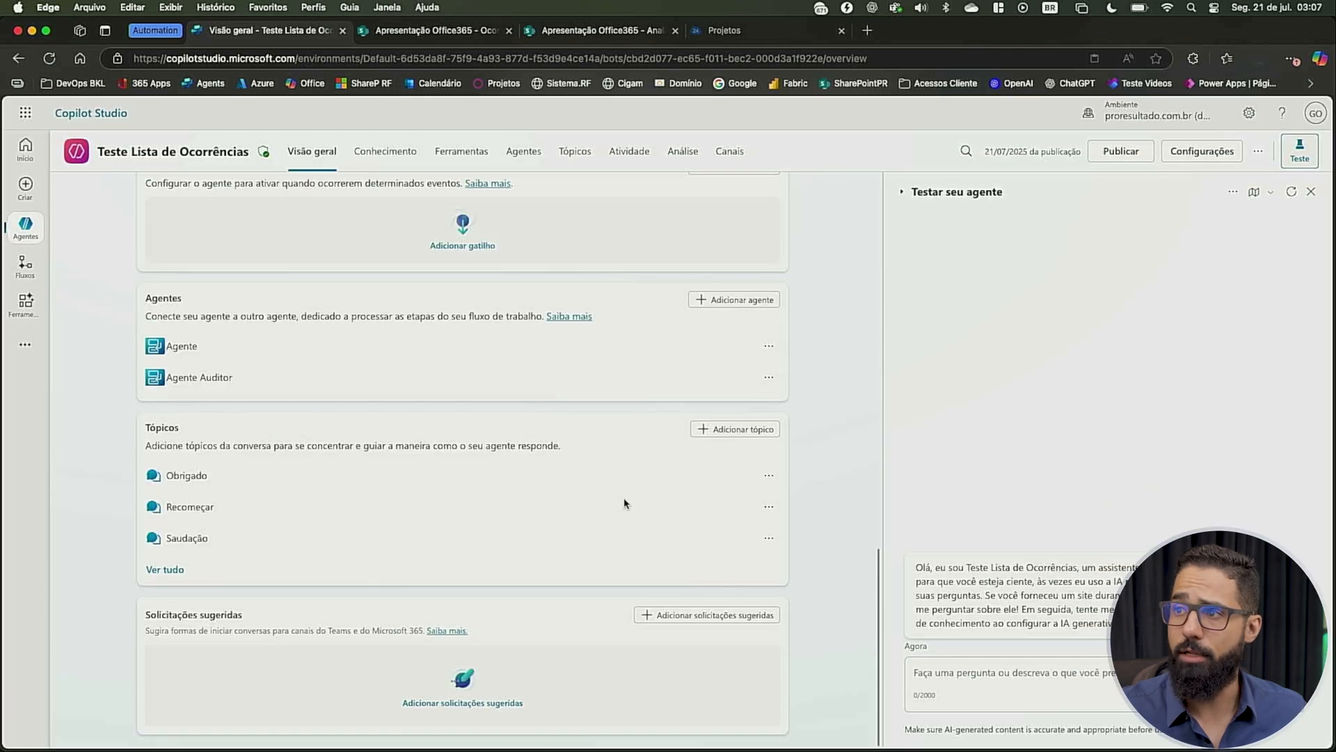
Ask the test chat of the agent "liste as atividades repetidas nos ultimos 6 meses"
scroll(602, 442, "up", 15)
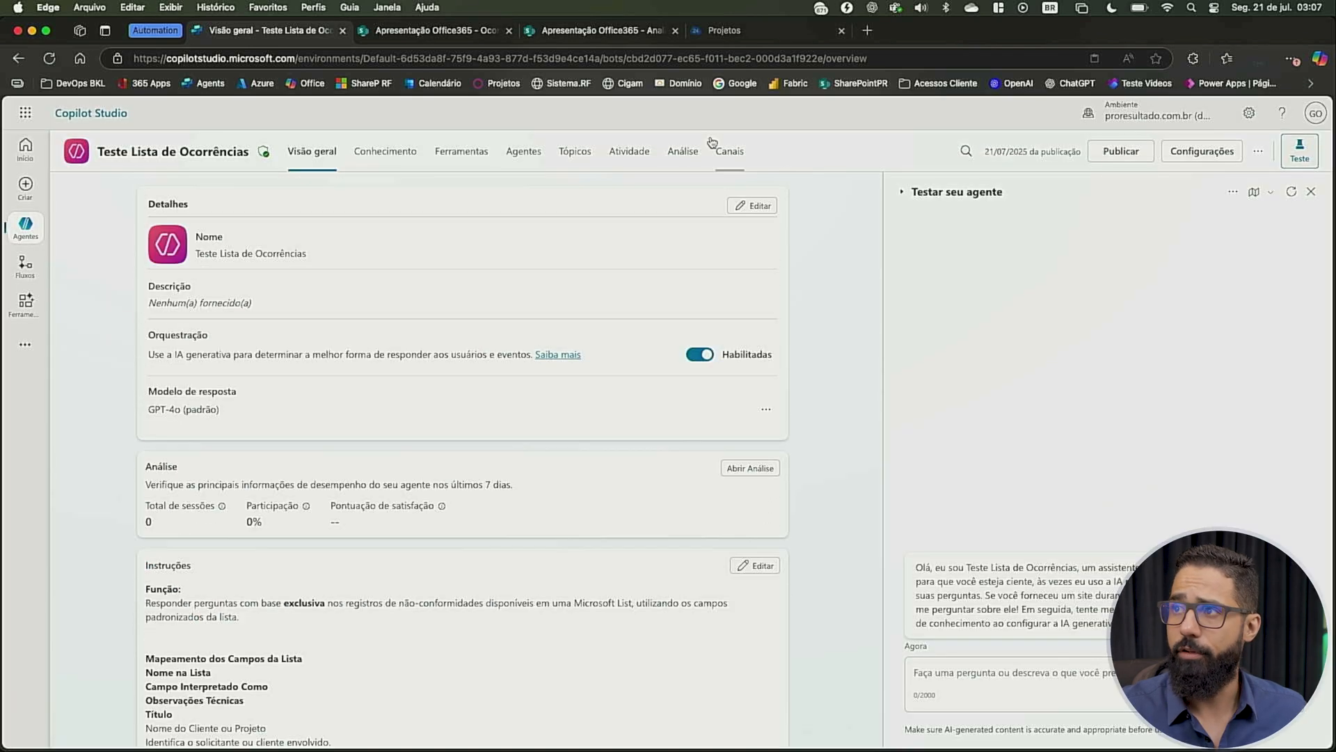
left_click(1007, 689)
type("liste as atividades repetidas nos ultimos 6 meses")
key("Return")
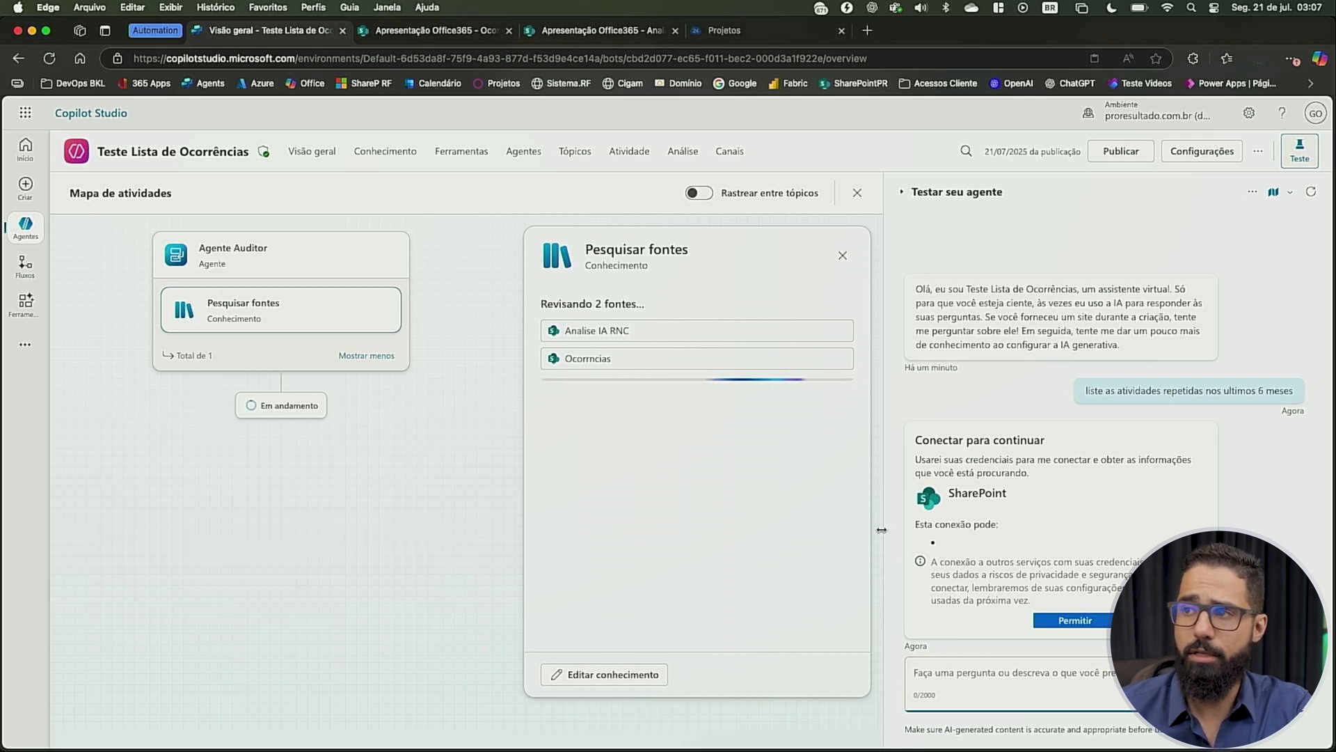
Allow the SharePoint connection requests in the test chat and review the agent's answer
left_click(1084, 620)
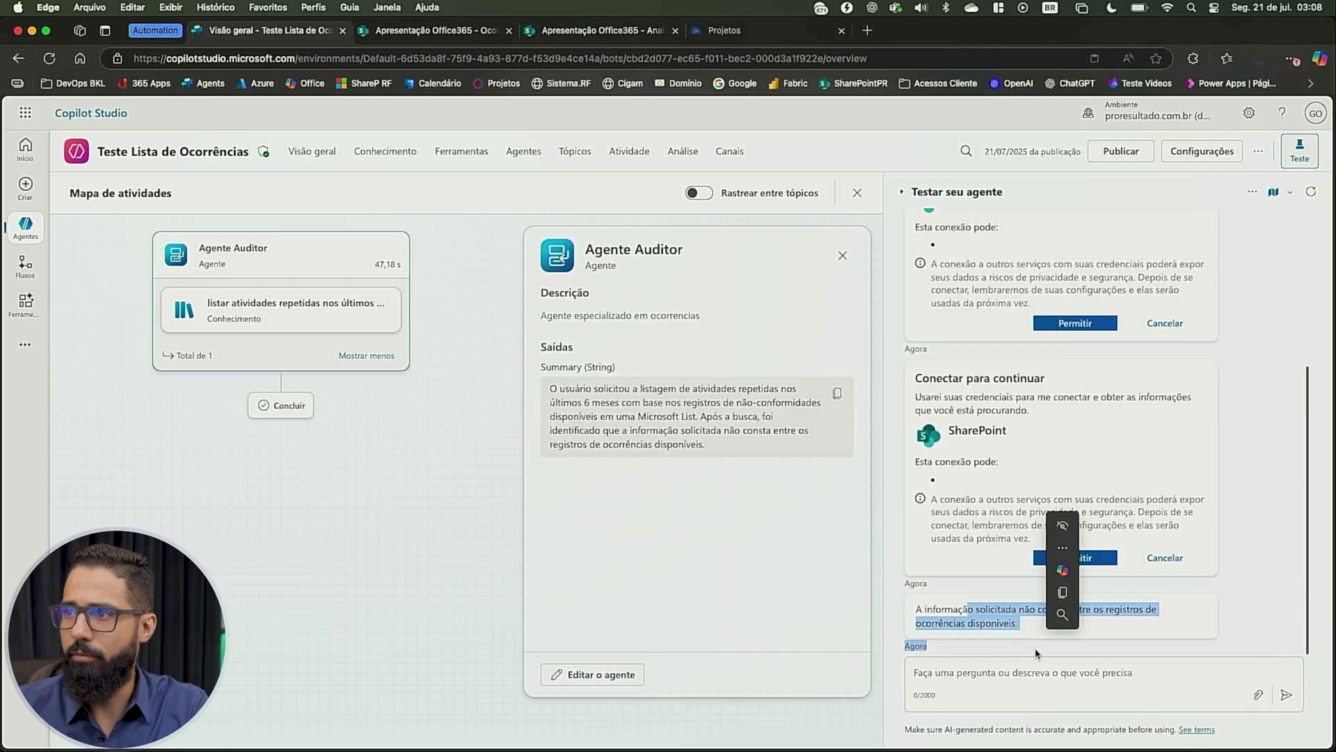
right_click(1050, 515)
left_click(1088, 593)
scroll(1181, 376, "up", 3)
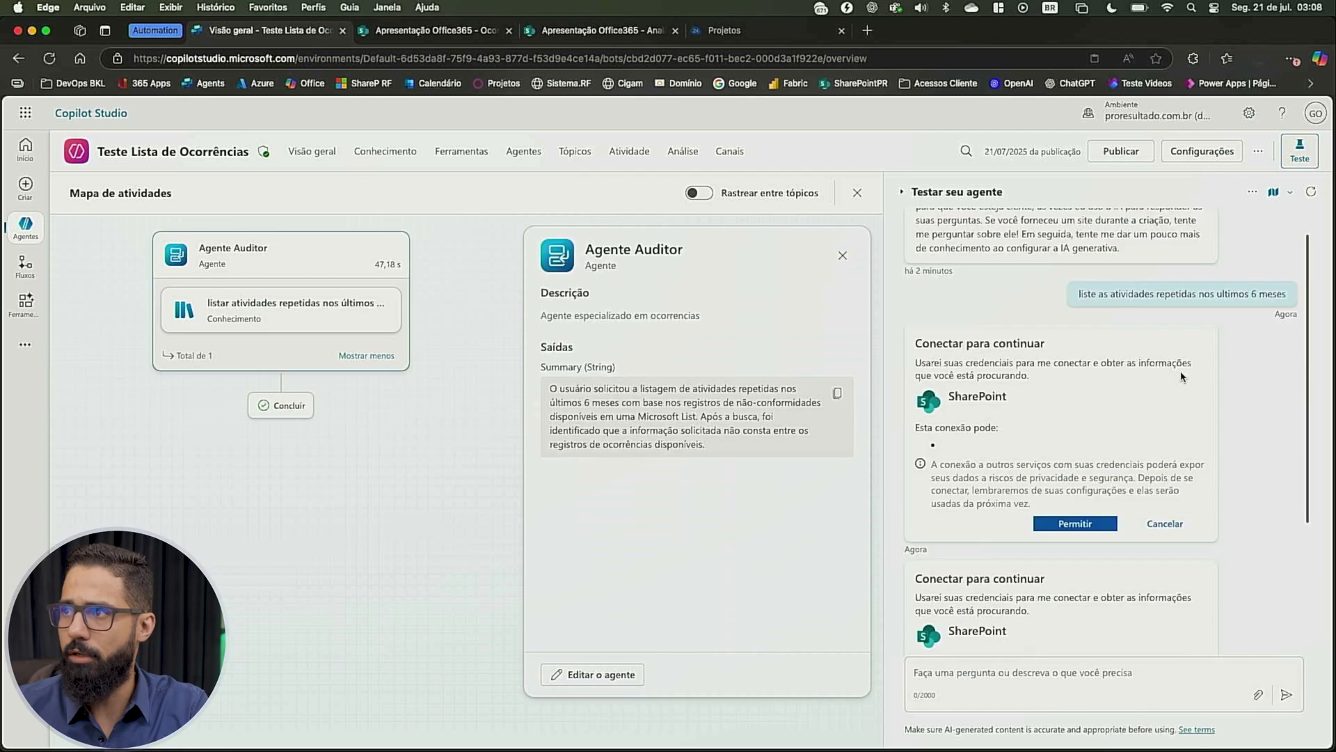
scroll(1119, 296, "down", 3)
Ask the test chat "Liste as ocorrencias repetidas nos ultimos 6 m,eses" and read through the answer
left_click(977, 689)
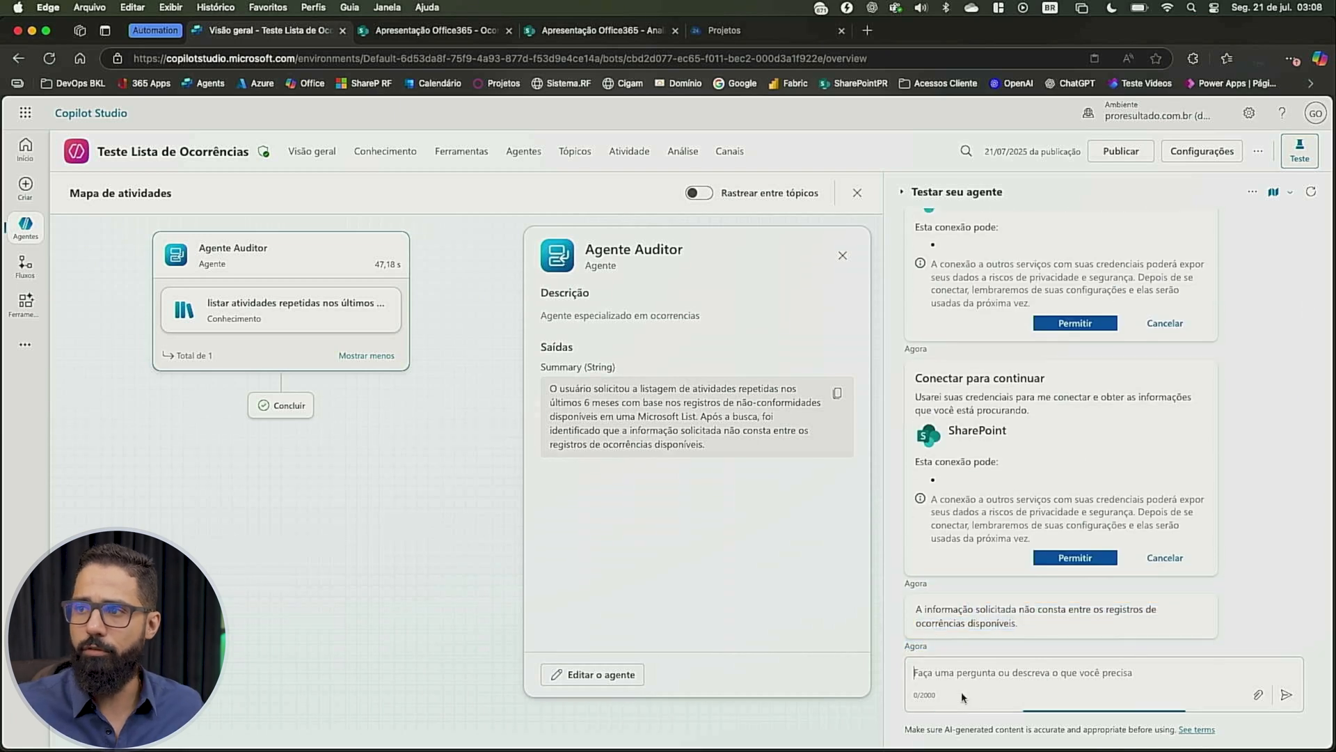
type("Liste as")
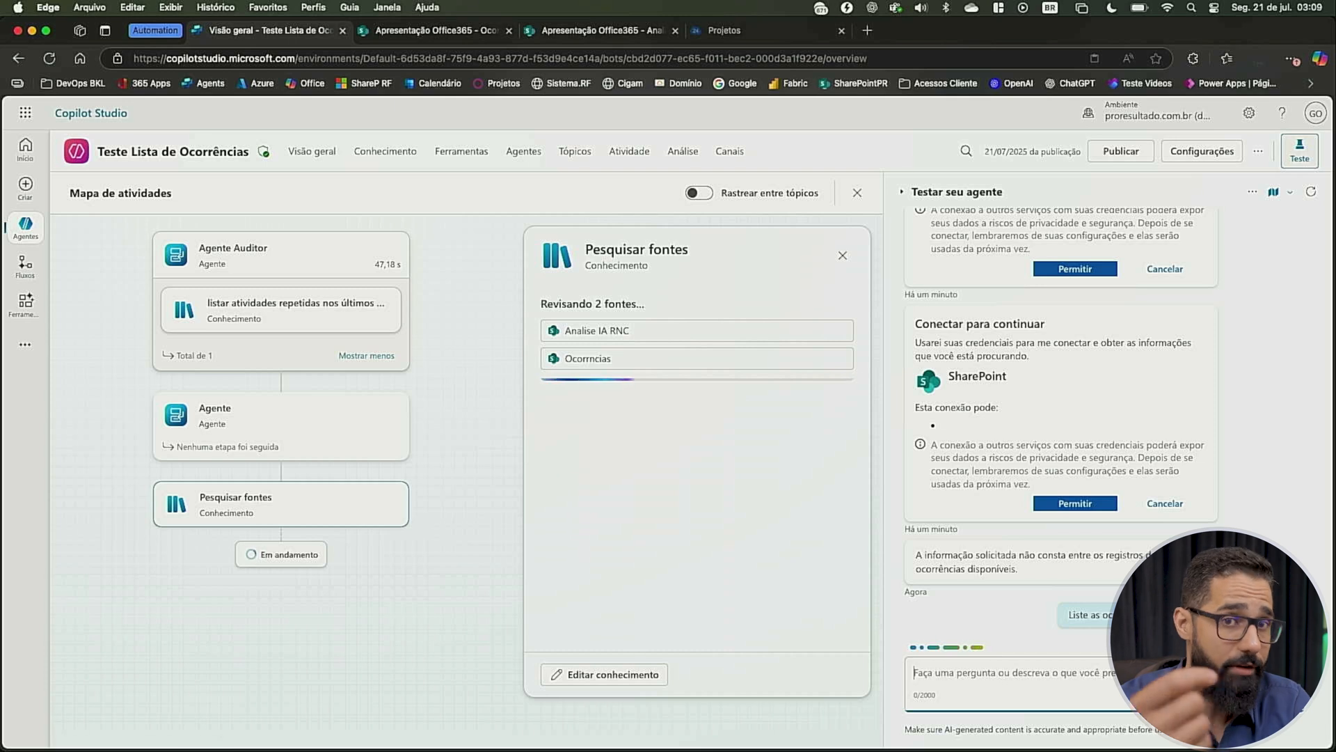
scroll(995, 368, "down", 10)
scroll(991, 332, "up", 10)
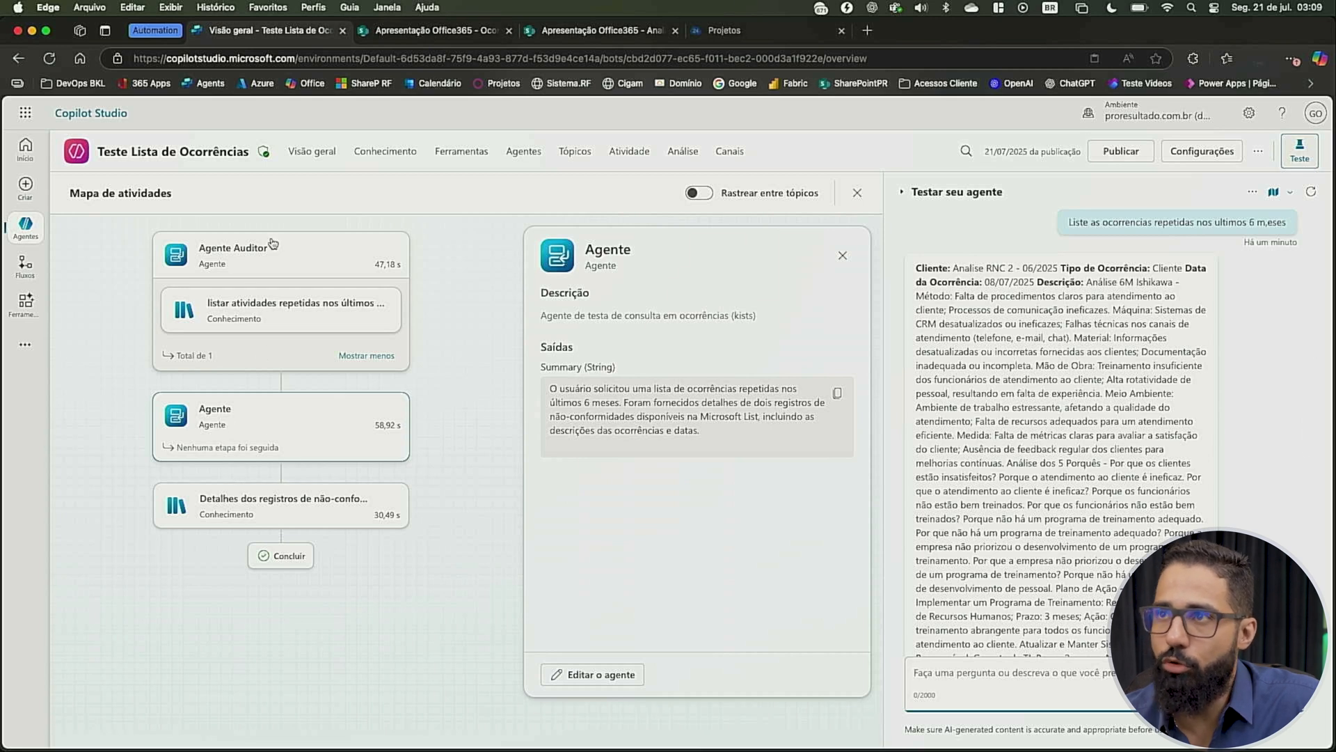
Check the status of the agent's knowledge sources and ask the test chat "liste as ocorrências do ultimo mês"
left_click(388, 164)
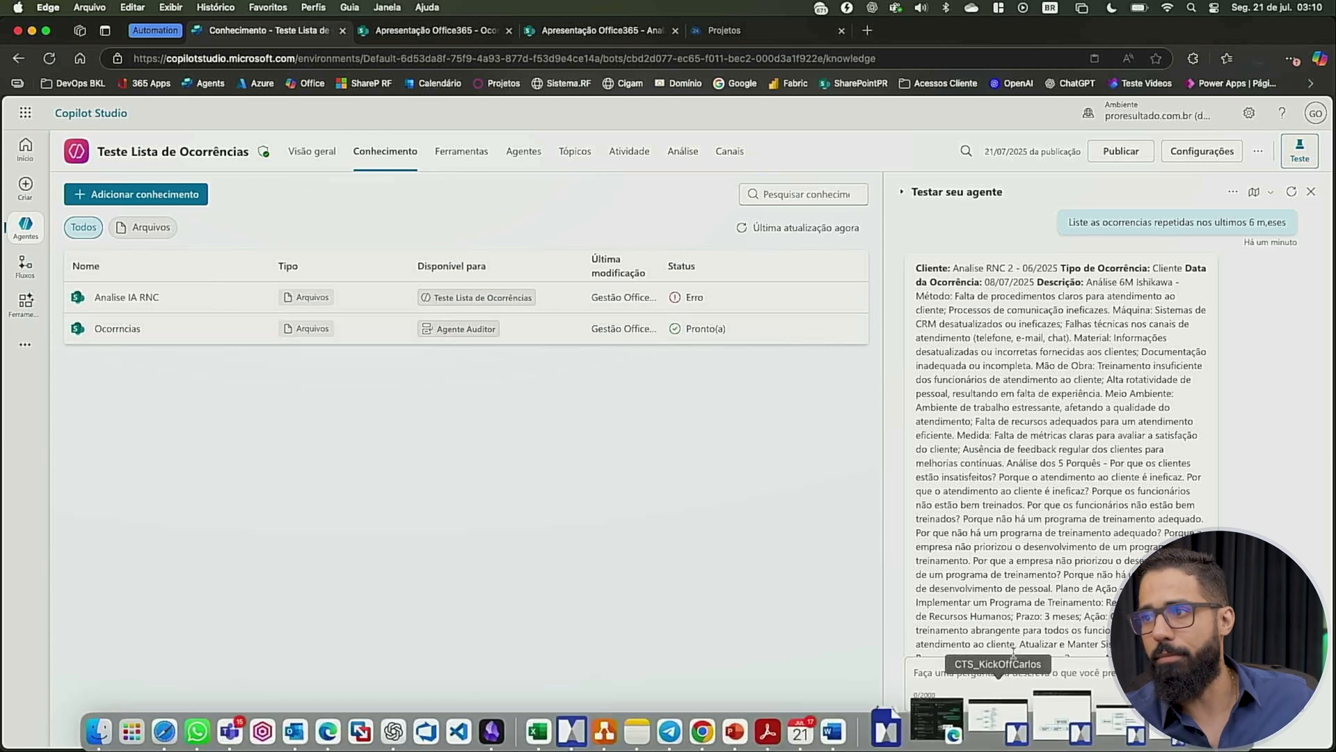
left_click(989, 671)
type("liste as ocorrências do ultimo mês")
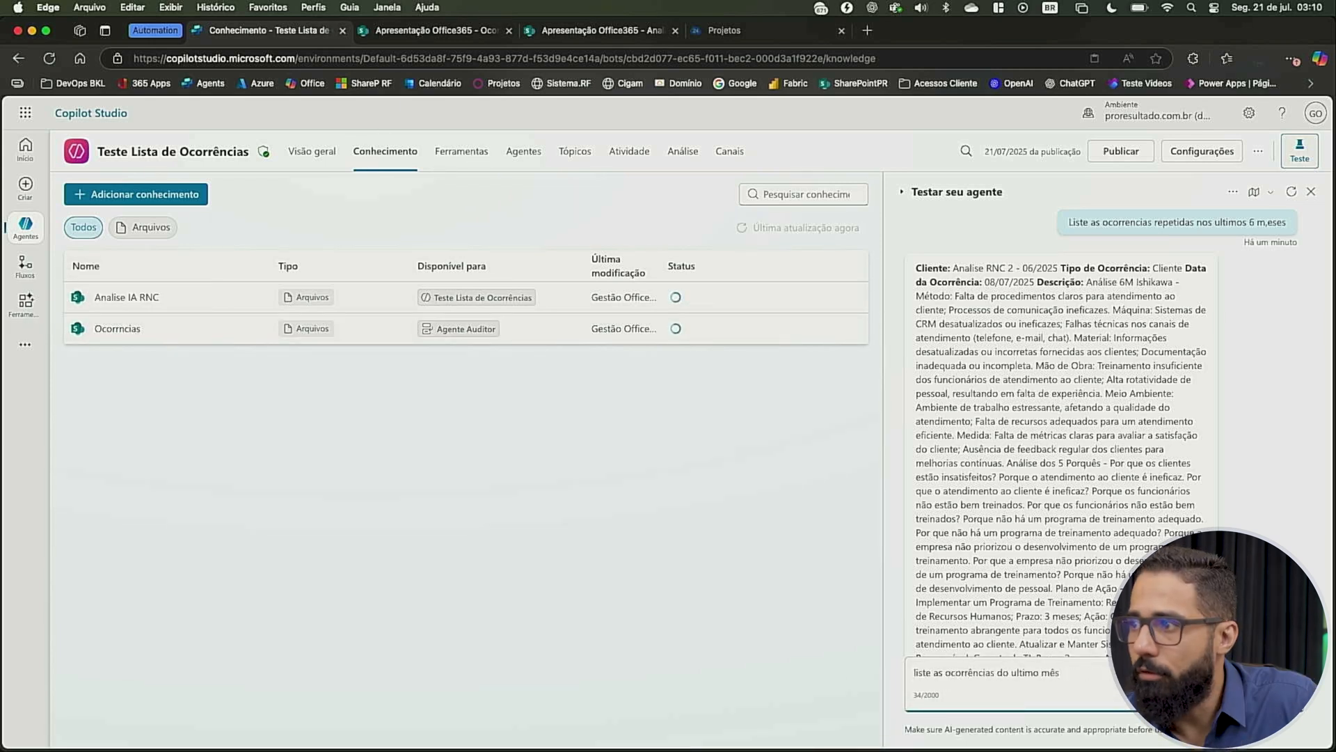
key("Return")
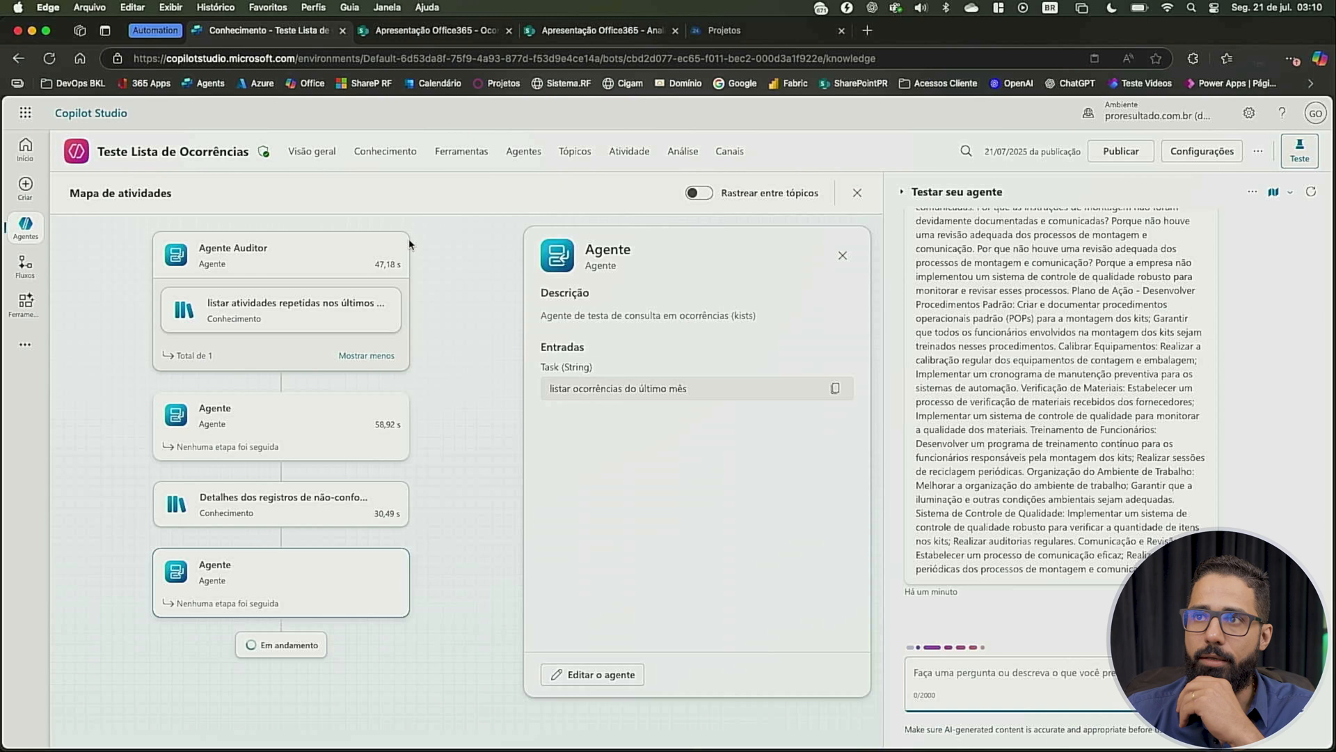
left_click(400, 153)
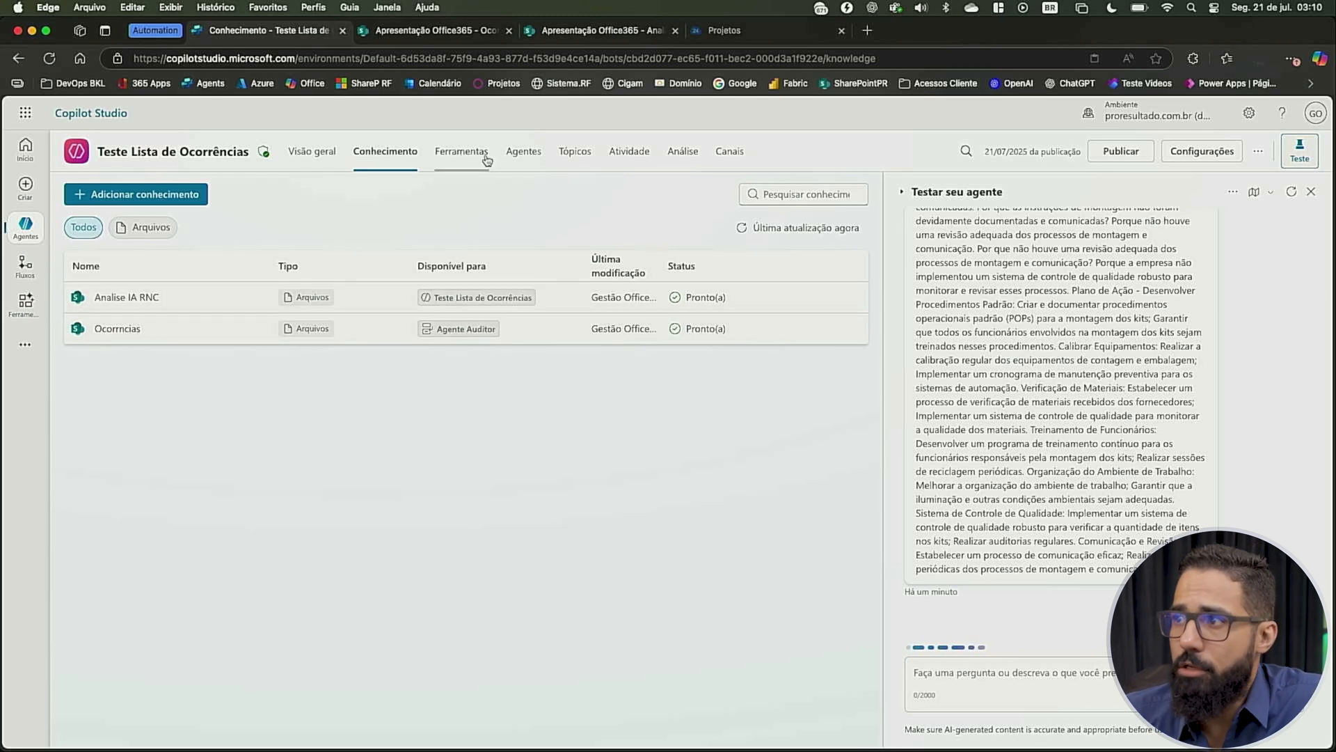
left_click(522, 152)
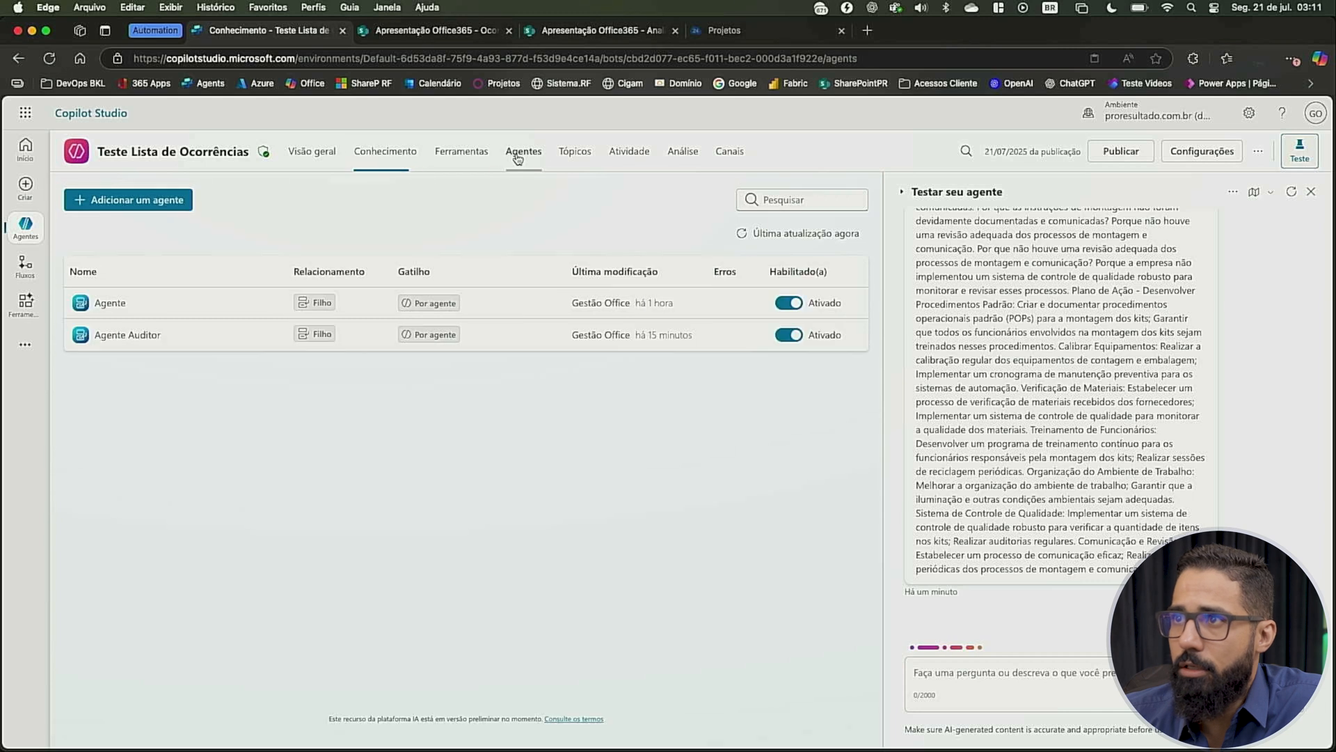
left_click(113, 303)
scroll(428, 531, "down", 5)
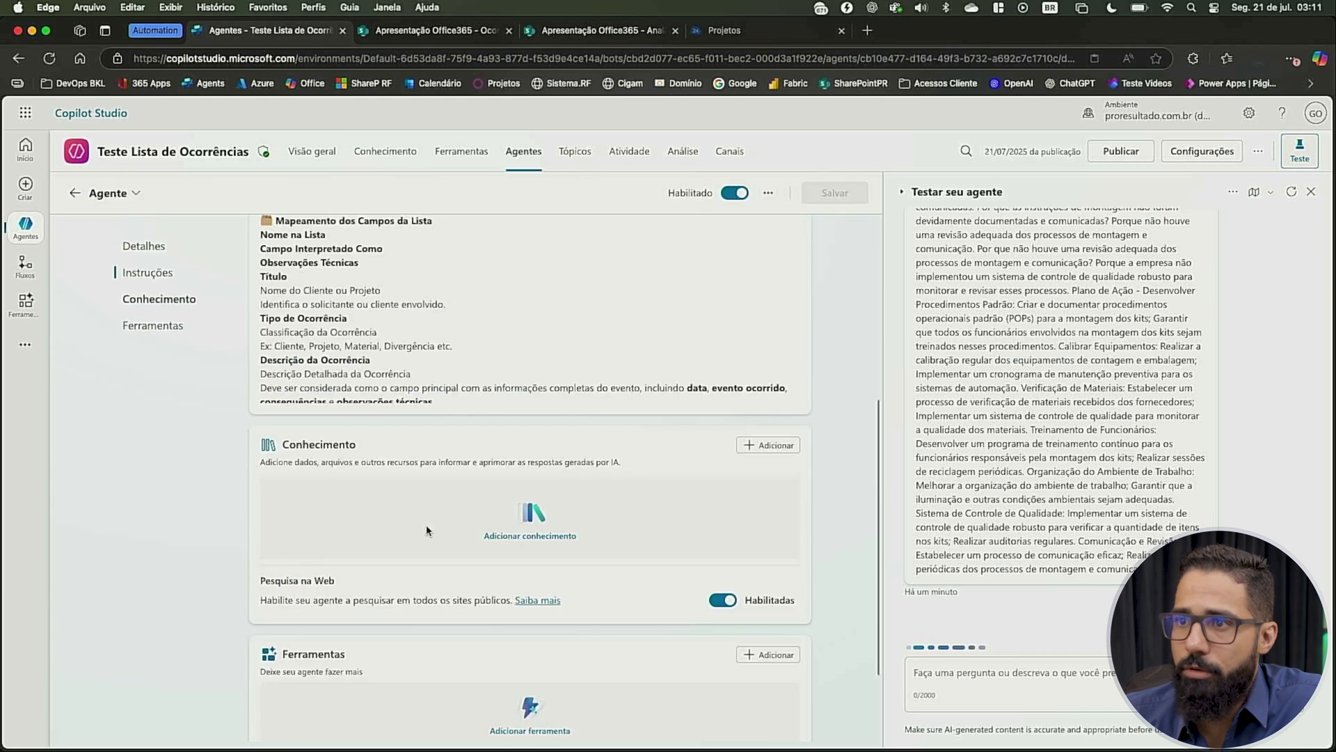
scroll(427, 531, "down", 1)
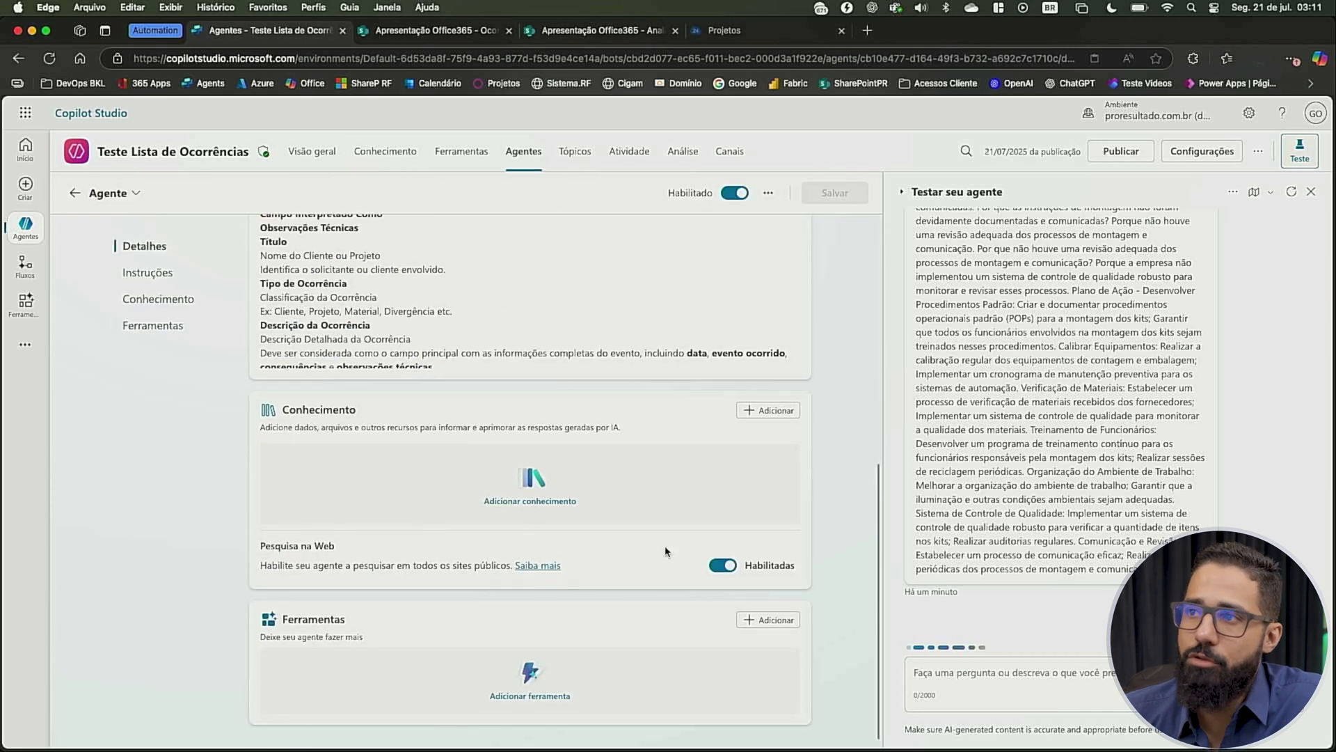
left_click(767, 412)
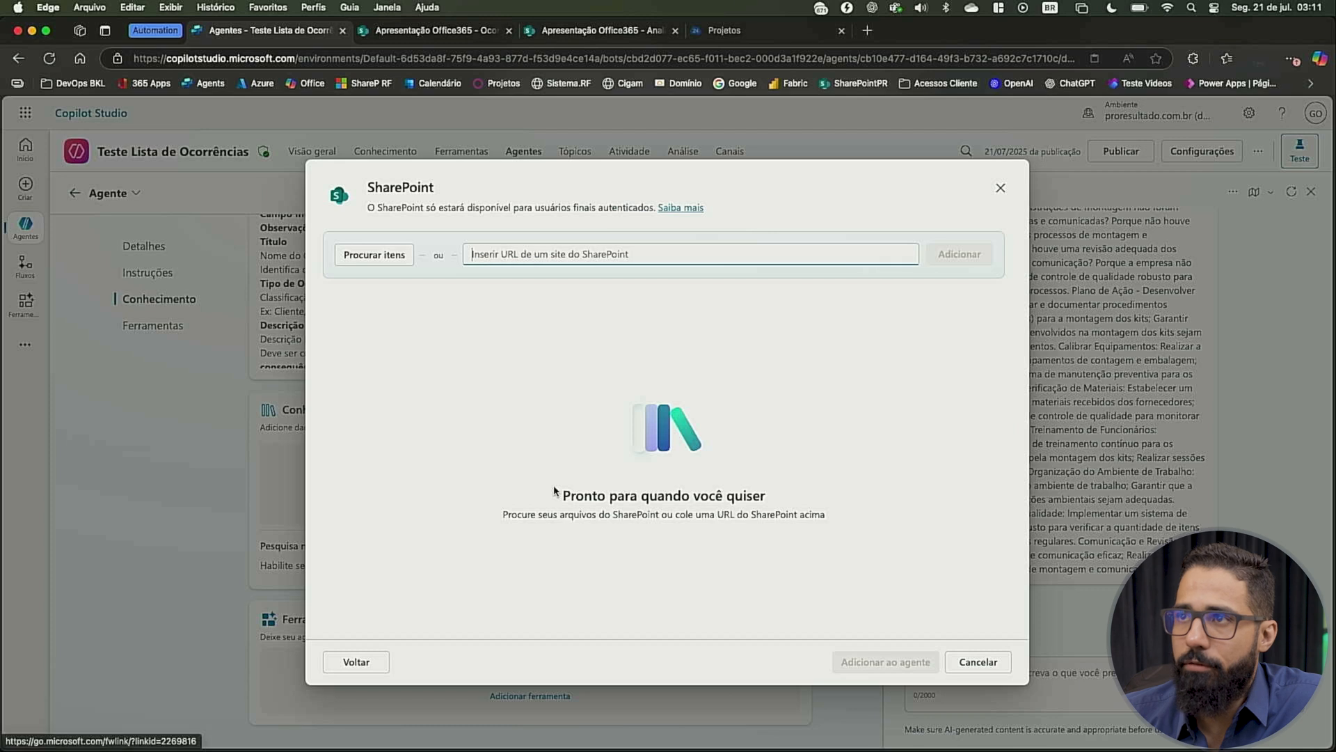
left_click(595, 34)
left_click(445, 35)
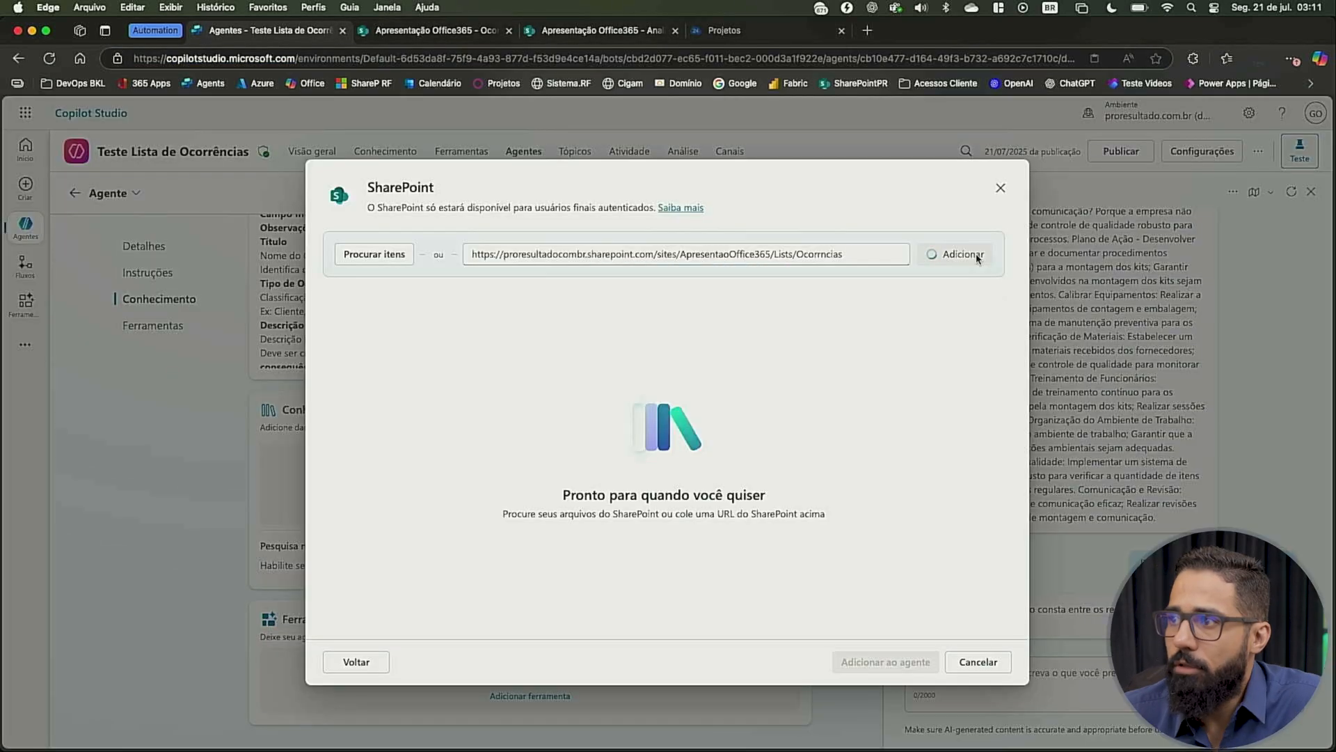
left_click(863, 663)
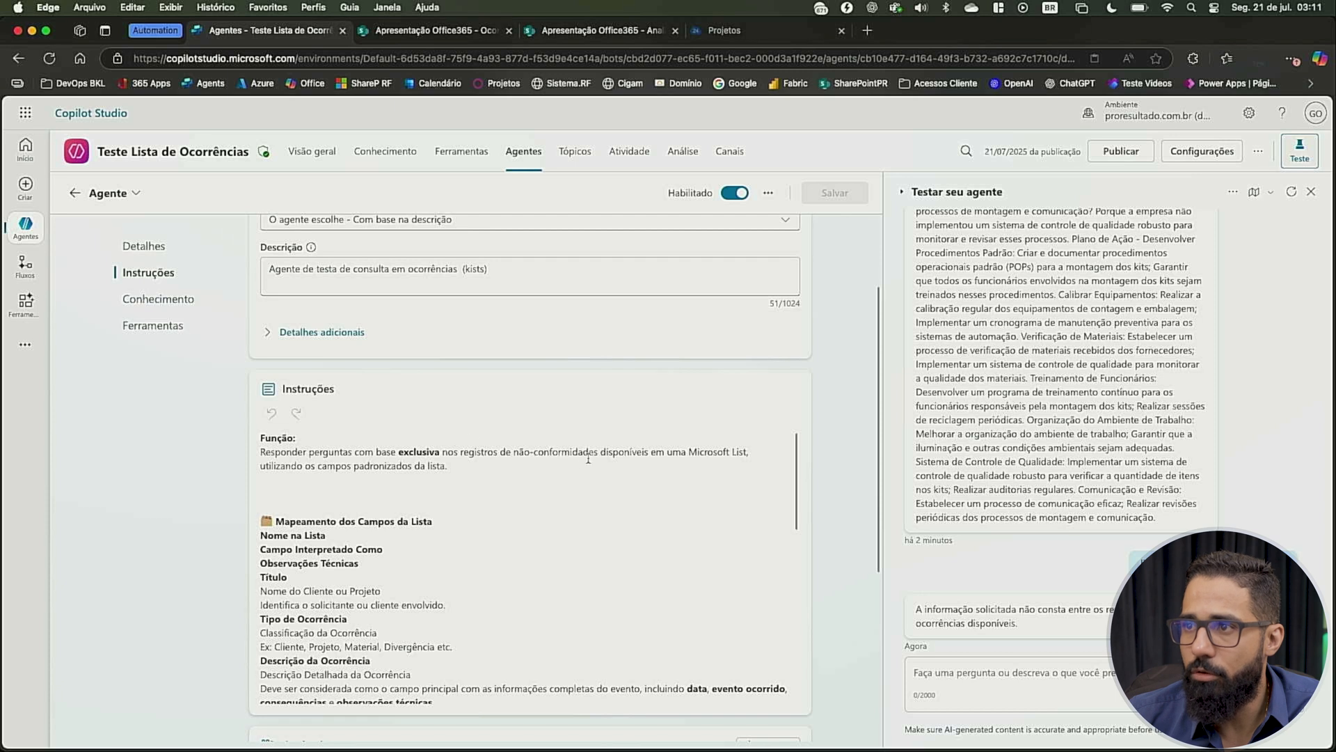
Ask the test chat "liste as ocorrências do ultimo mês de acordo com o s registros de nao-conformidade" and review the answer
left_click_drag(598, 451, 460, 452)
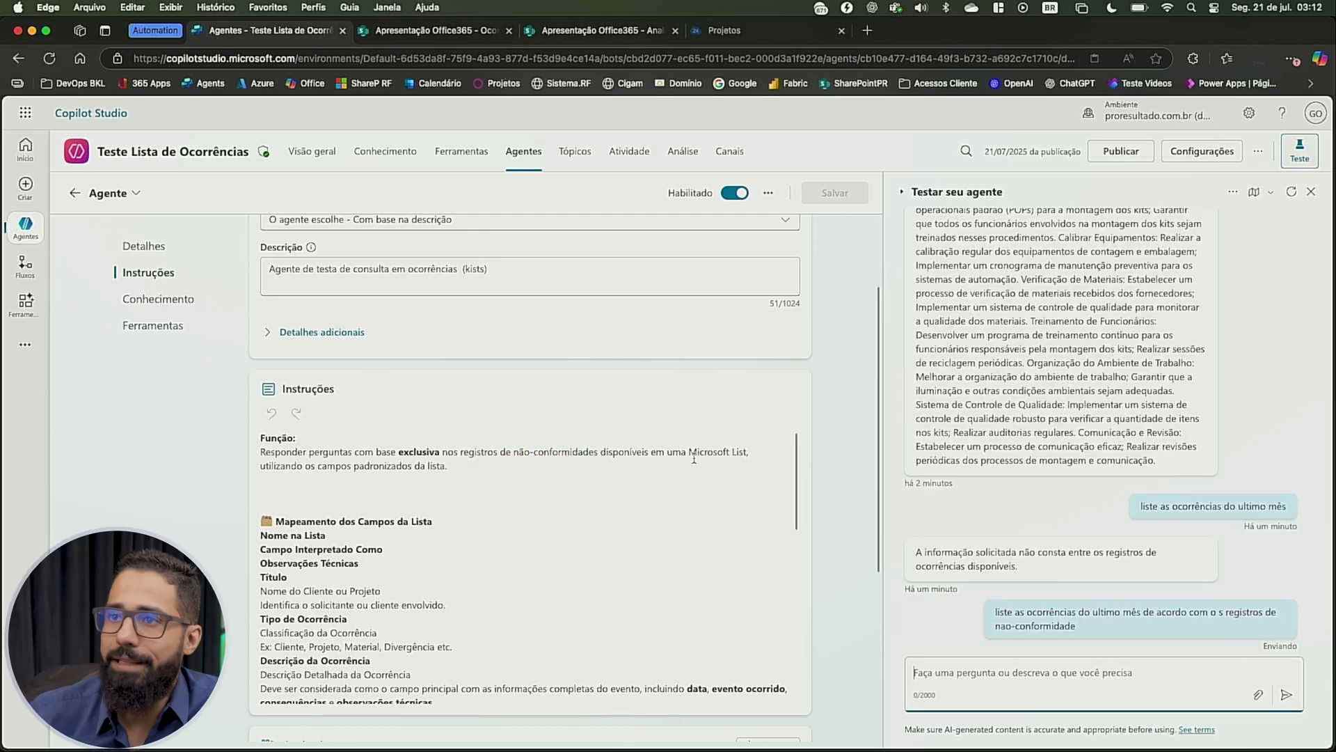
scroll(367, 365, "down", 10)
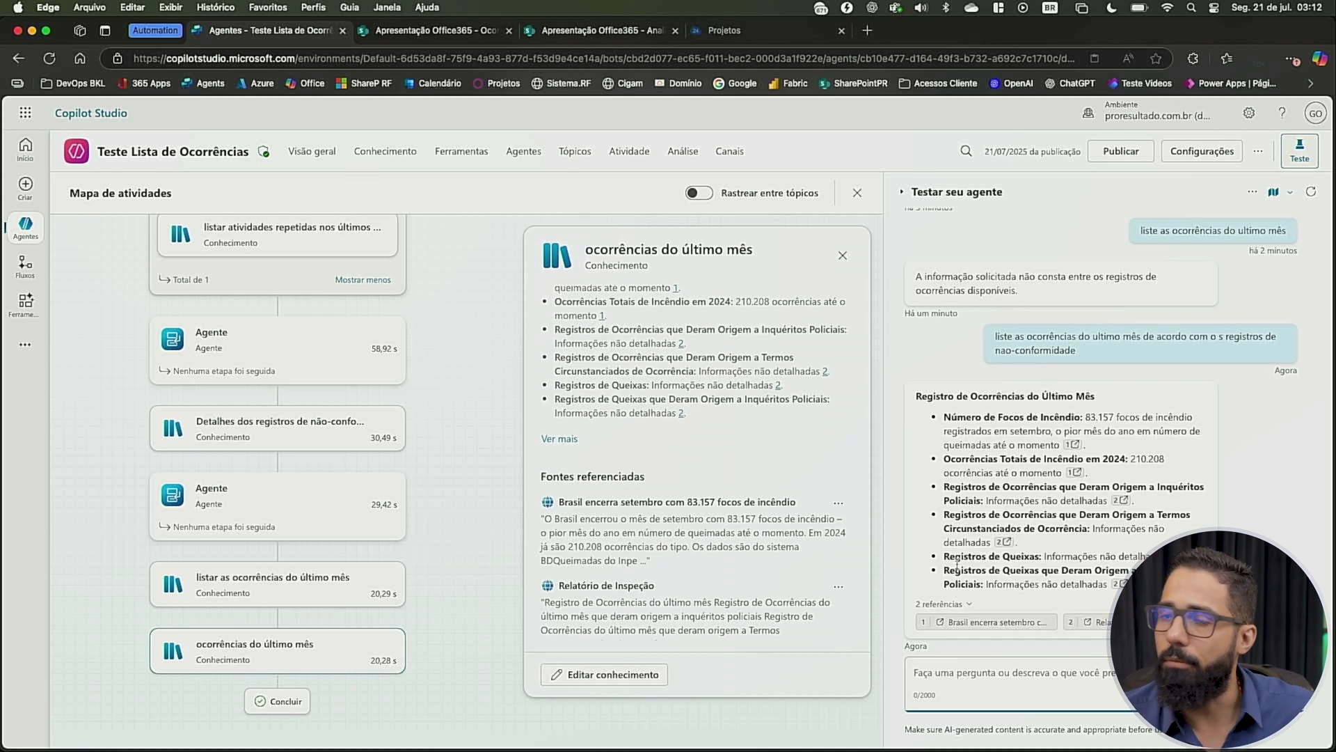
Disable web search (Pesquisa na Web) for the child agent Agente and save the change
left_click(529, 170)
left_click(108, 298)
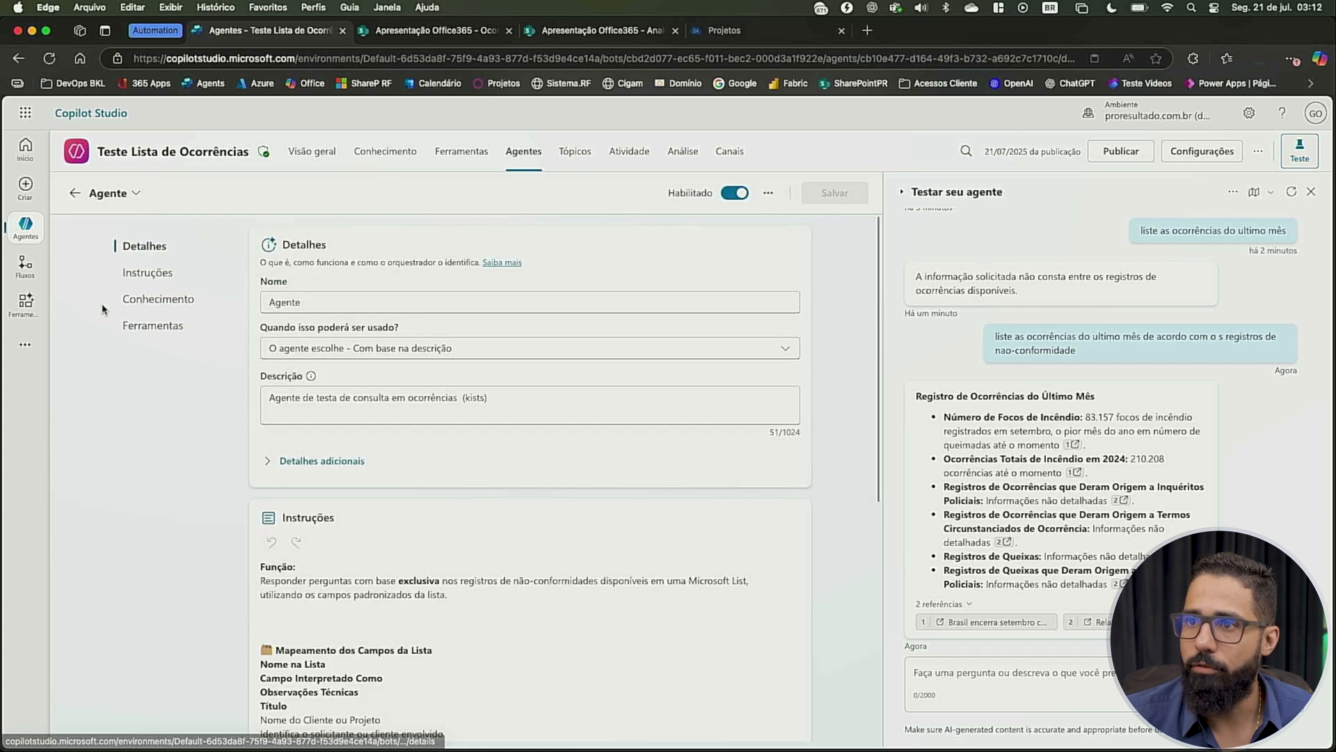
left_click(102, 309)
left_click(721, 566)
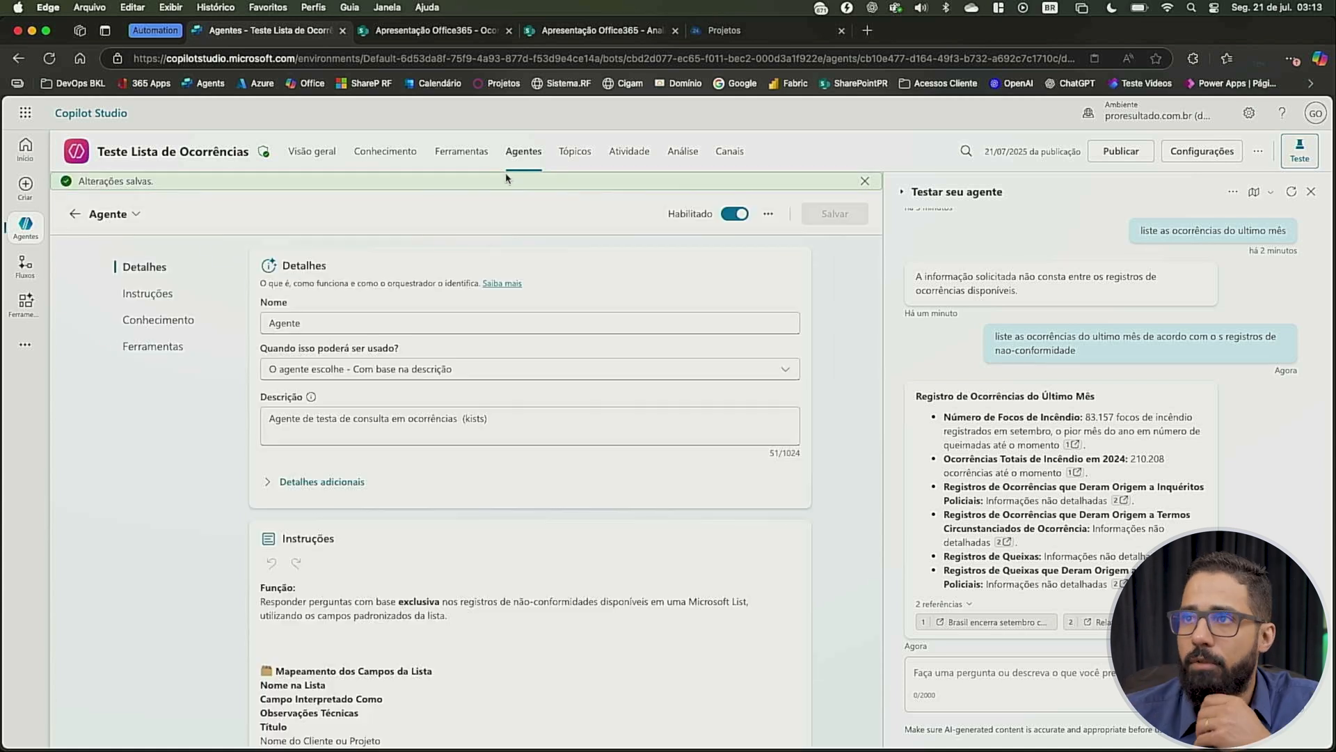
Compare the knowledge and web search settings of the child agents Agente Auditor and Agente
left_click(523, 152)
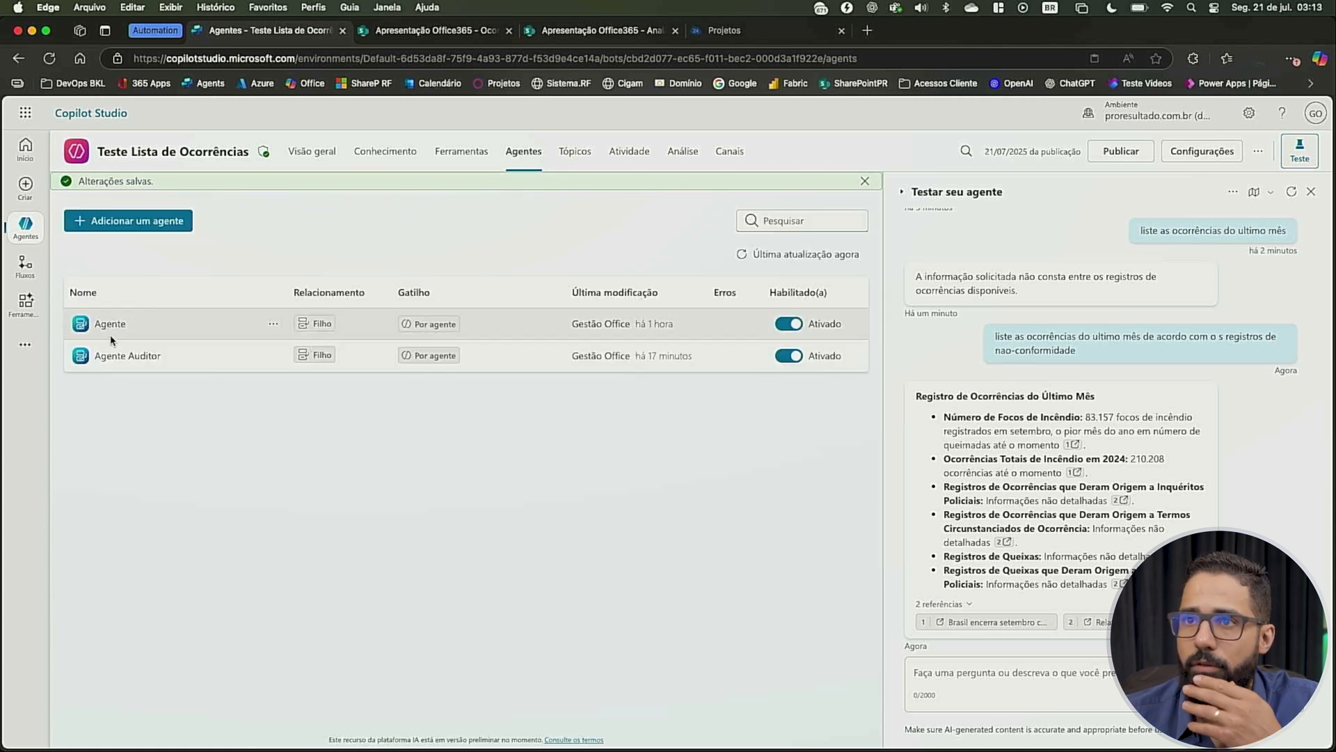
left_click(125, 355)
scroll(626, 605, "down", 10)
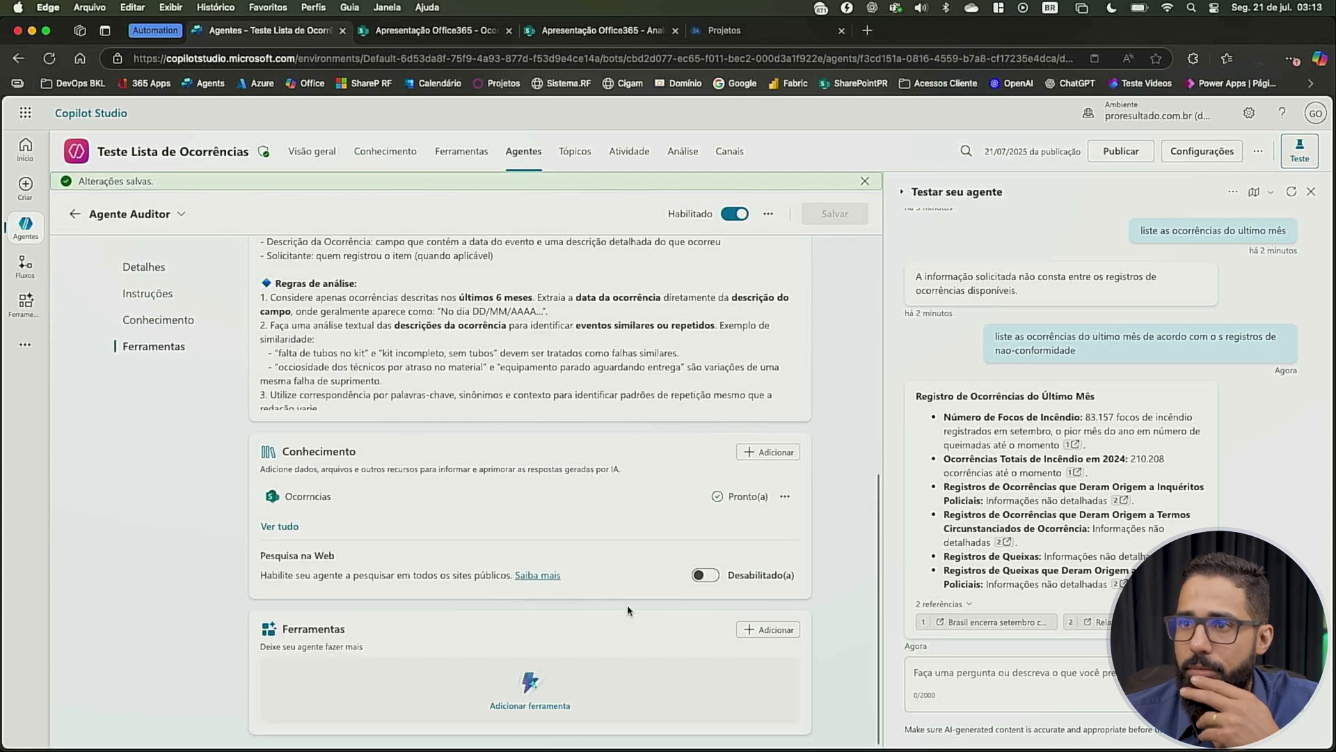
scroll(628, 611, "up", 10)
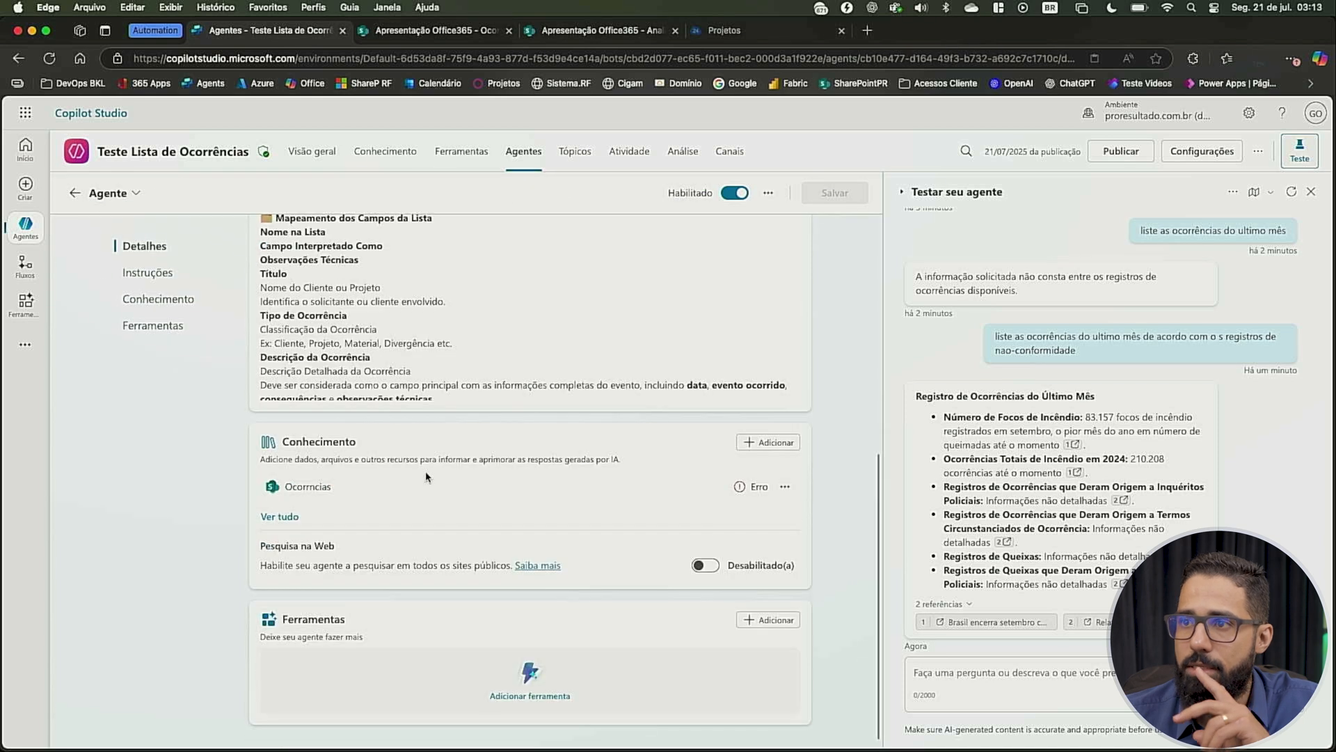
scroll(485, 506, "up", 6)
Resend the last non-conformity question in the test chat, inspect the Agente node in the activity map and allow the SharePoint connection
left_click(980, 673)
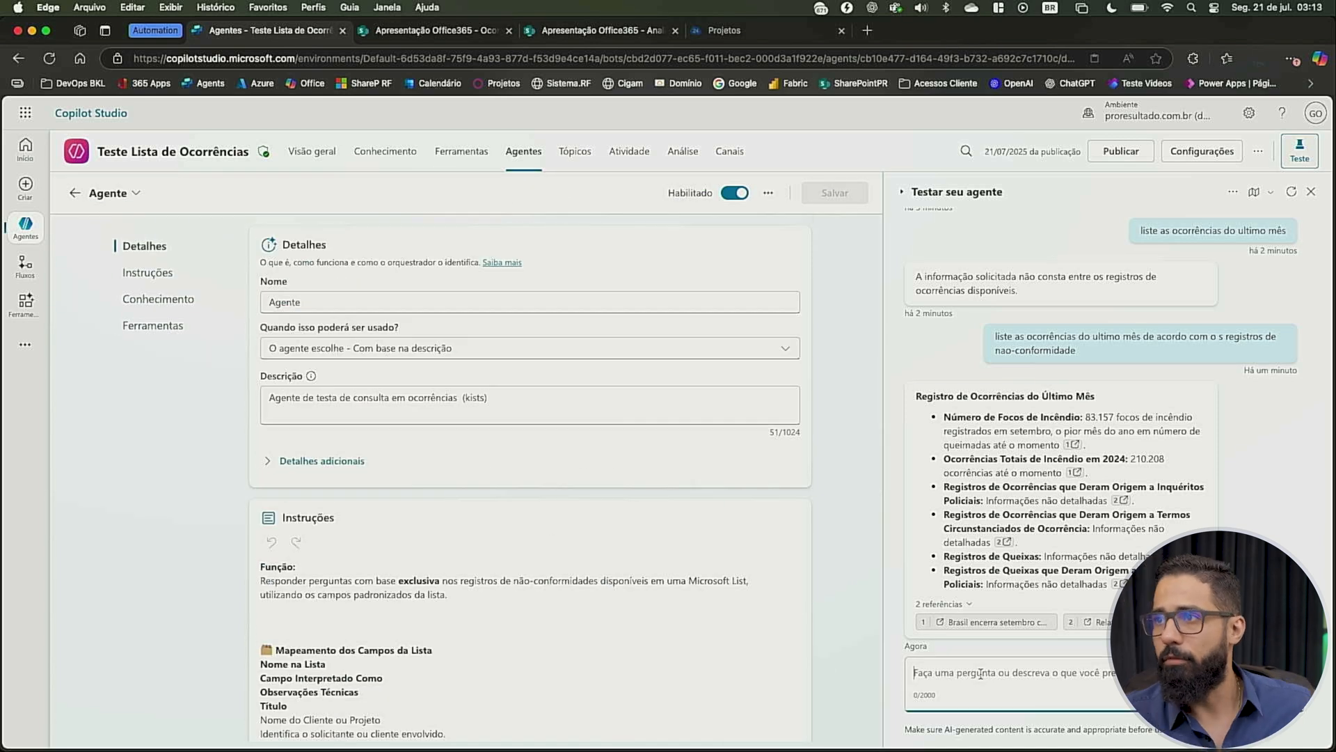
left_click_drag(1078, 354, 989, 328)
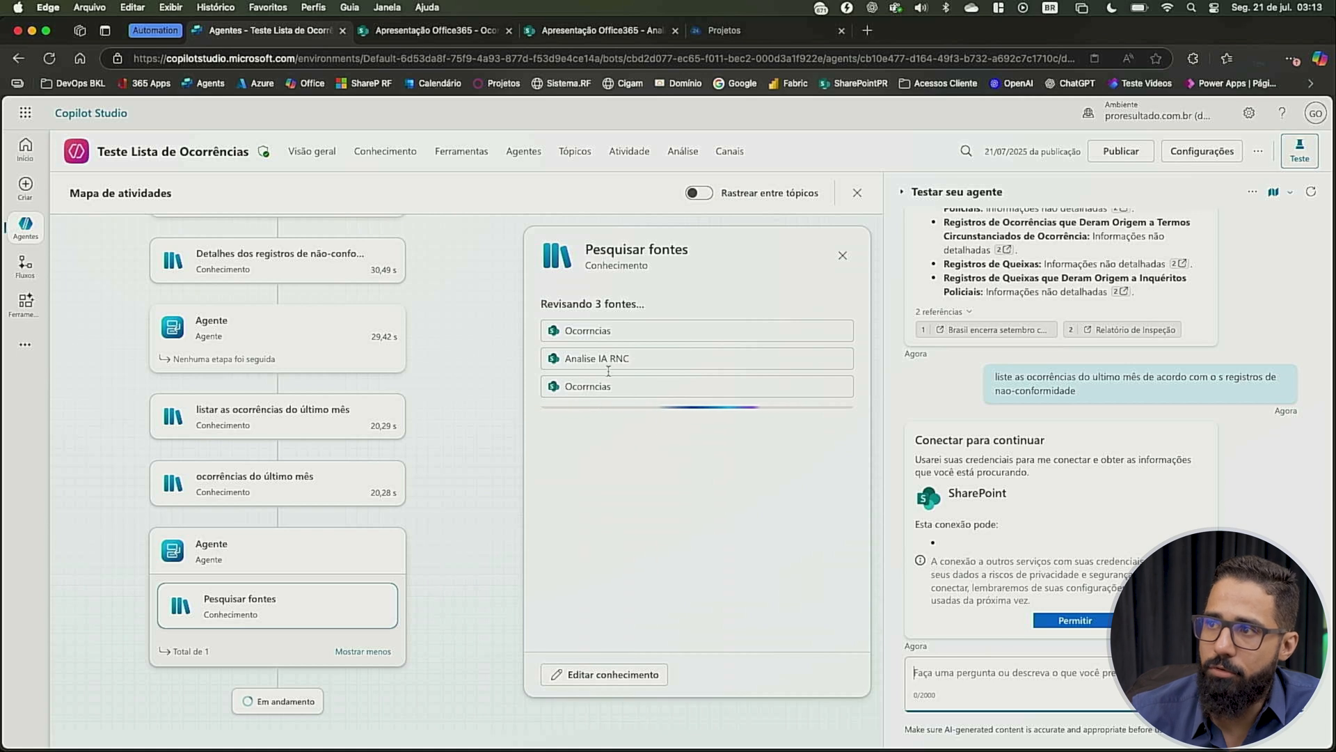
left_click(222, 568)
left_click(1076, 621)
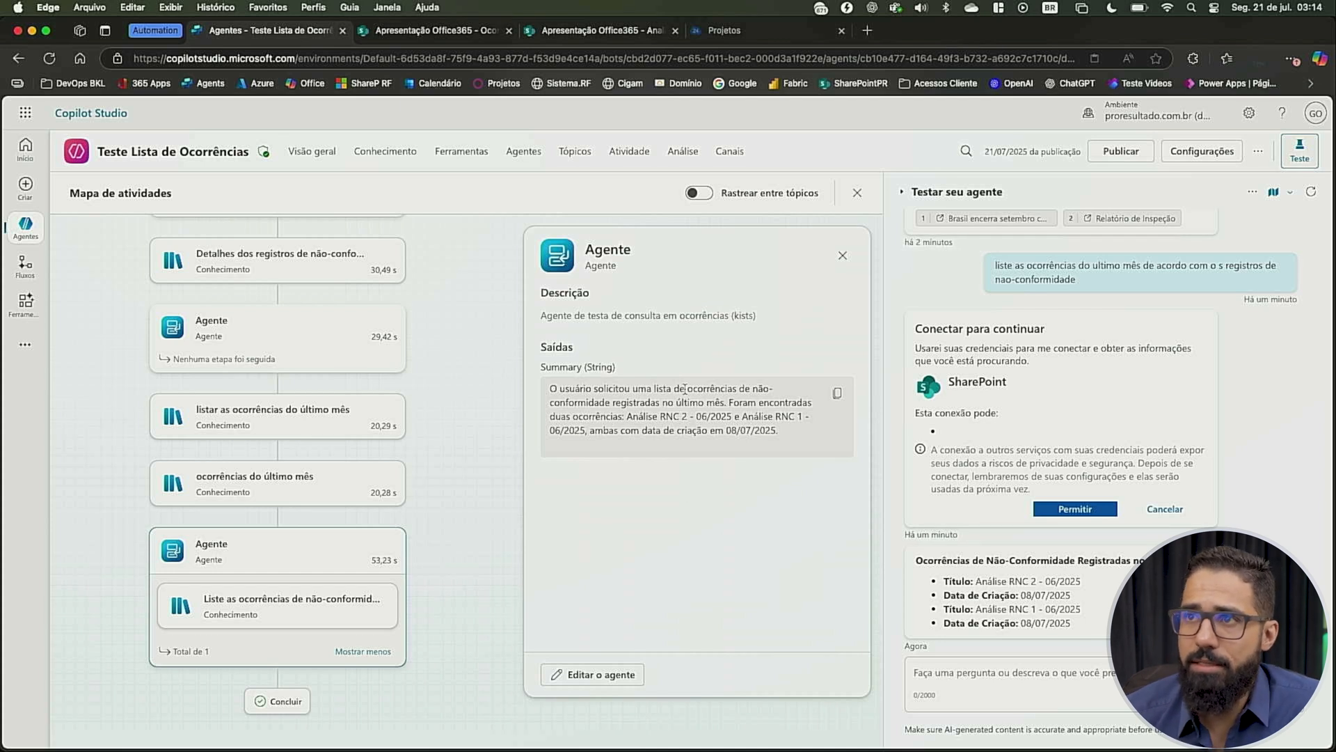
Delete the child agent Agente Auditor from the Teste Lista de Ocorrências agent
left_click(515, 153)
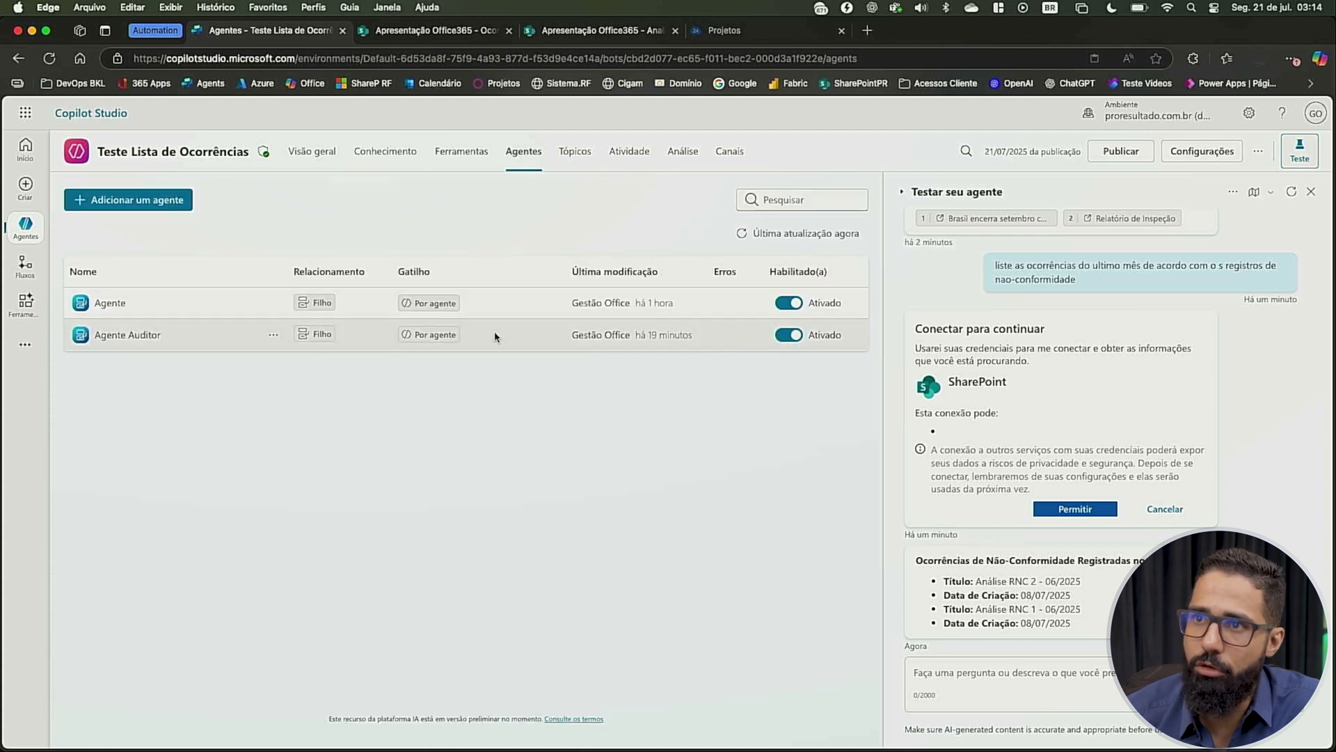
left_click(275, 334)
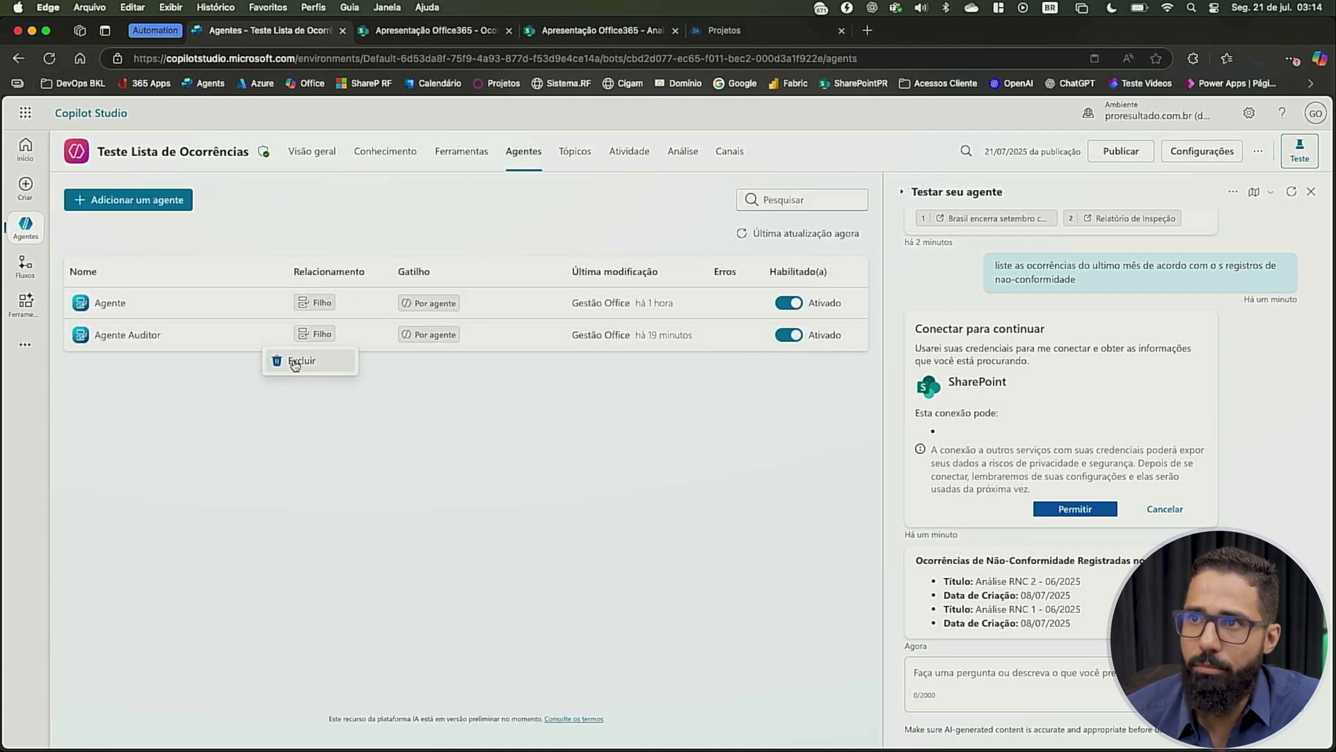
left_click(293, 363)
left_click(757, 453)
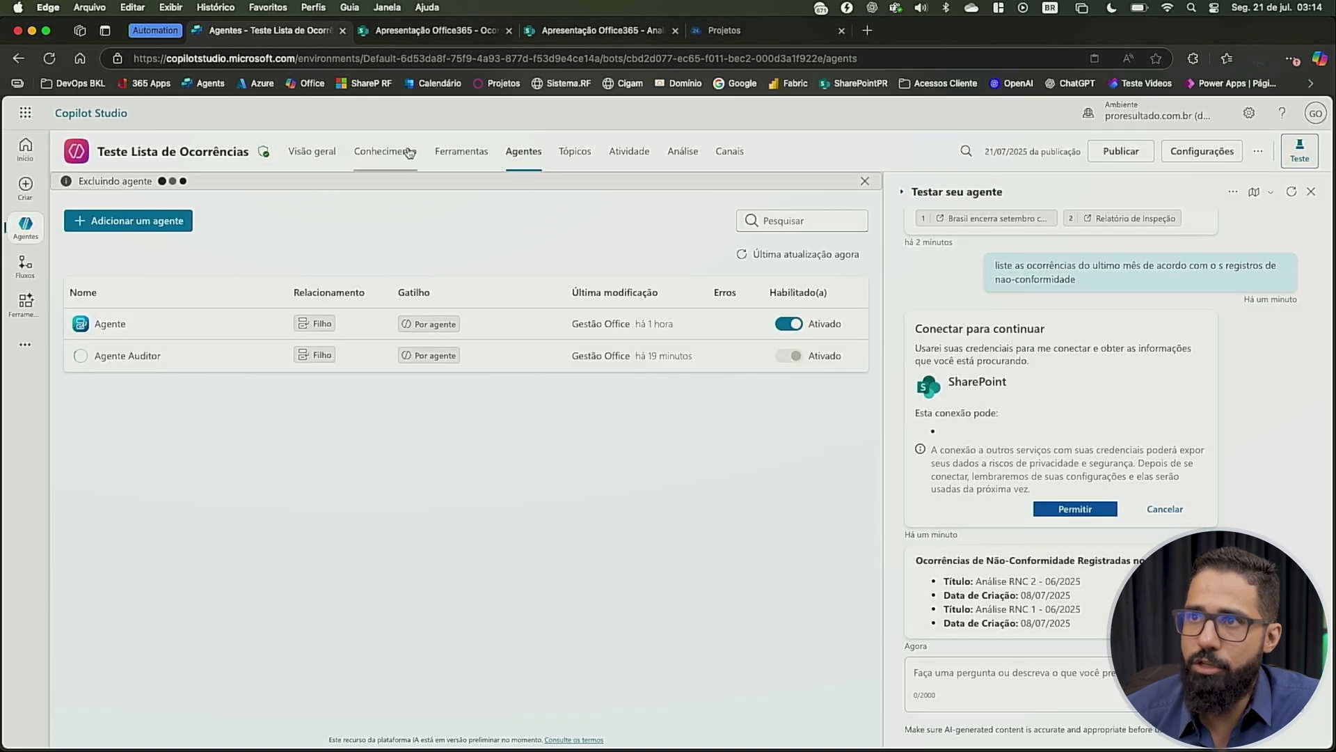
Try selecting GPT-4.1 mini (versão preliminar) as the agent's main response model in the generative AI settings
left_click(317, 155)
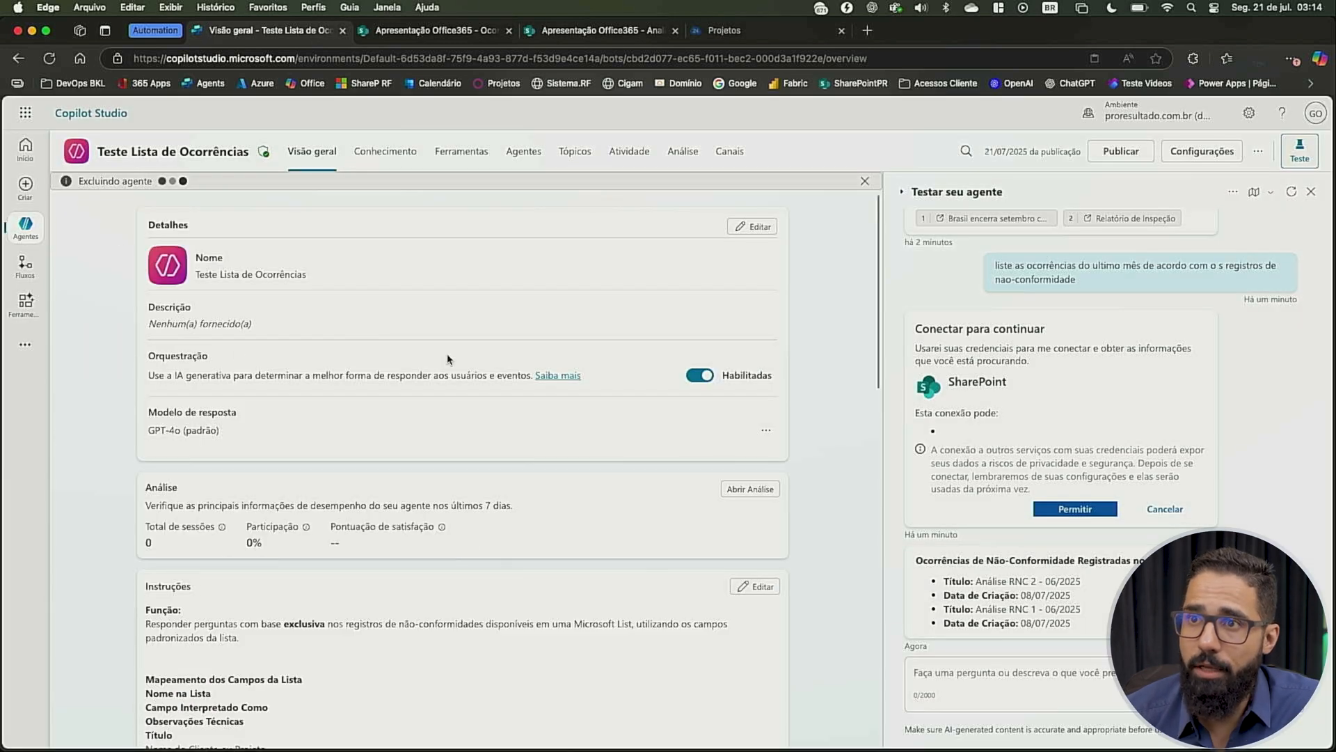
scroll(448, 359, "down", 4)
scroll(179, 317, "up", 3)
left_click(766, 369)
left_click(797, 405)
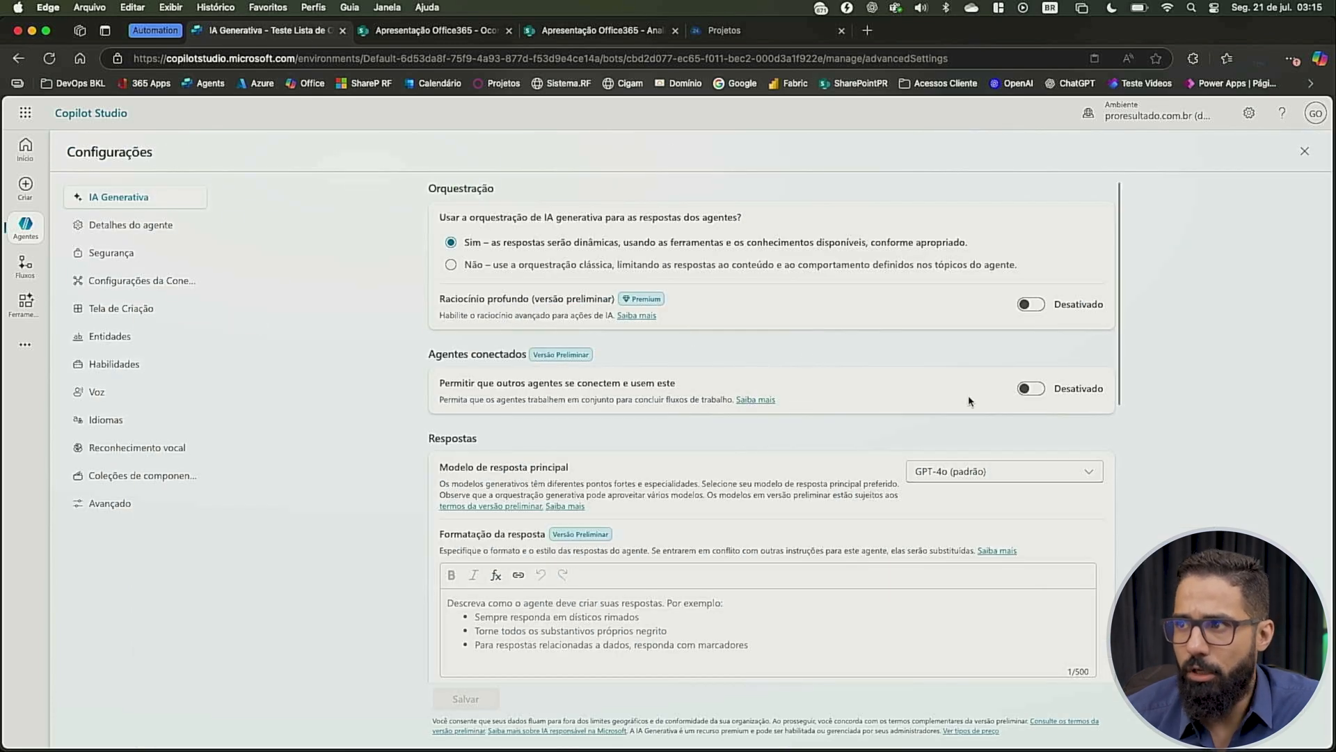
left_click(961, 481)
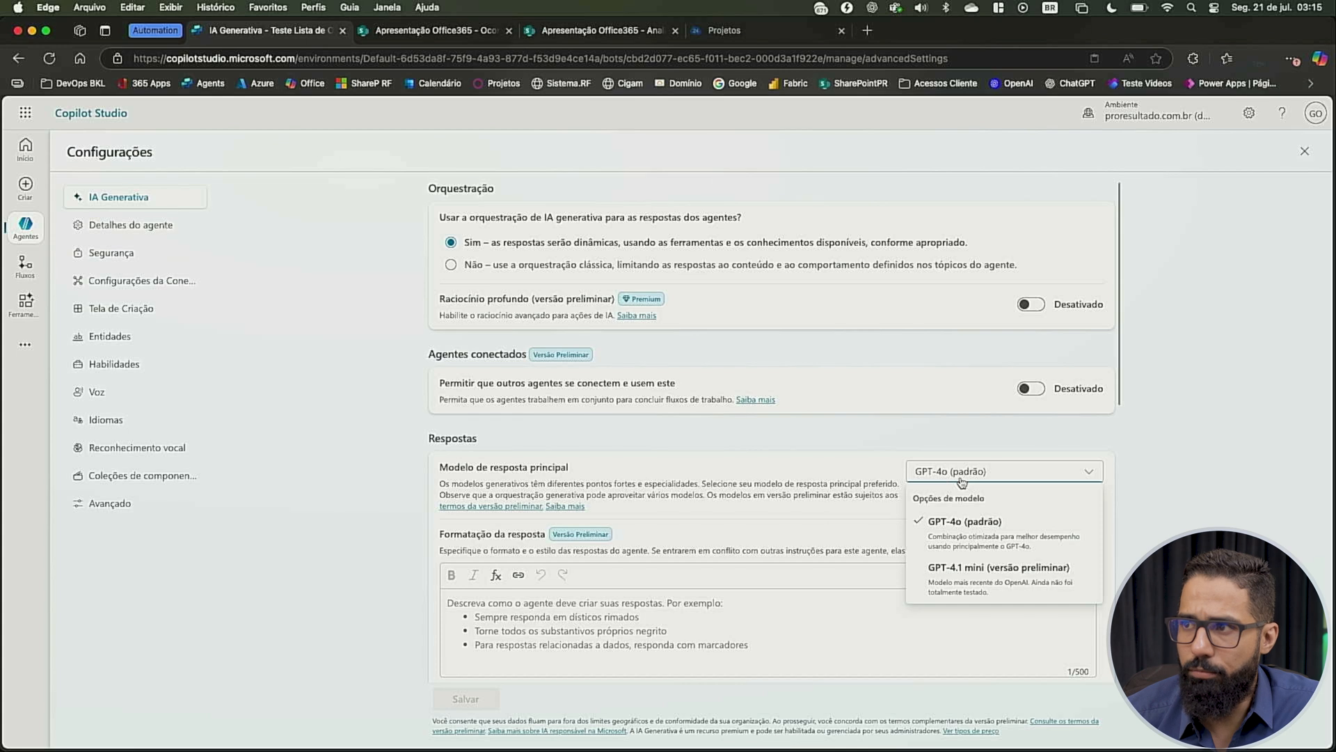
left_click(983, 577)
left_click(753, 469)
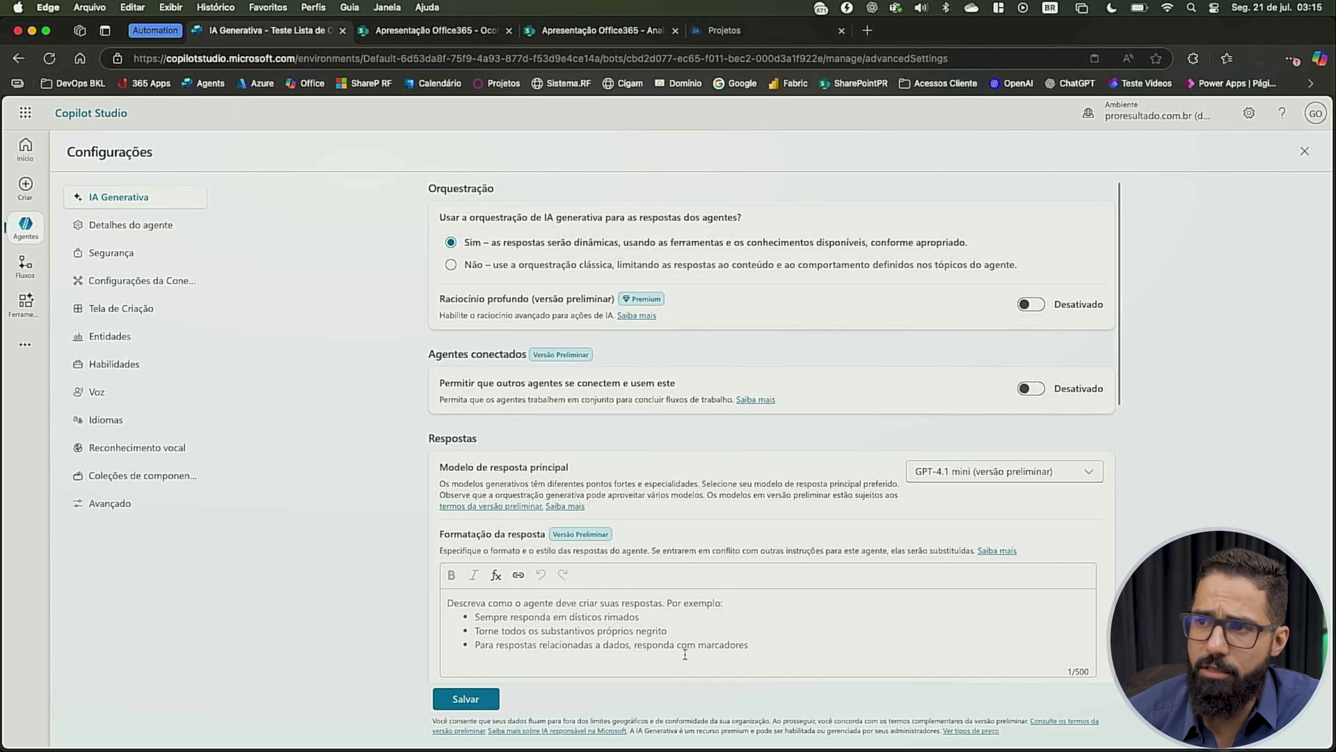
Review the response formatting, moderation, knowledge, file processing and search settings, and leave the generative AI page without saving
scroll(685, 655, "down", 6)
scroll(685, 659, "down", 3)
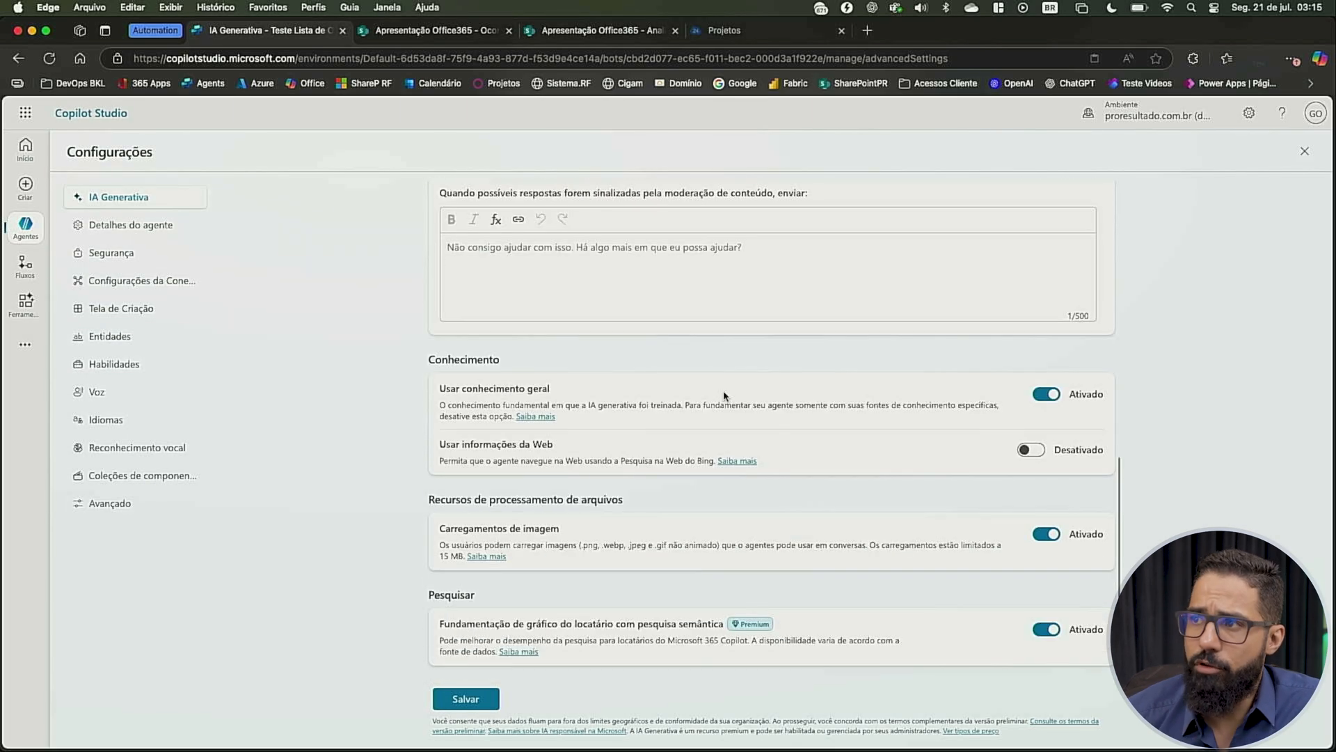
scroll(755, 367, "up", 8)
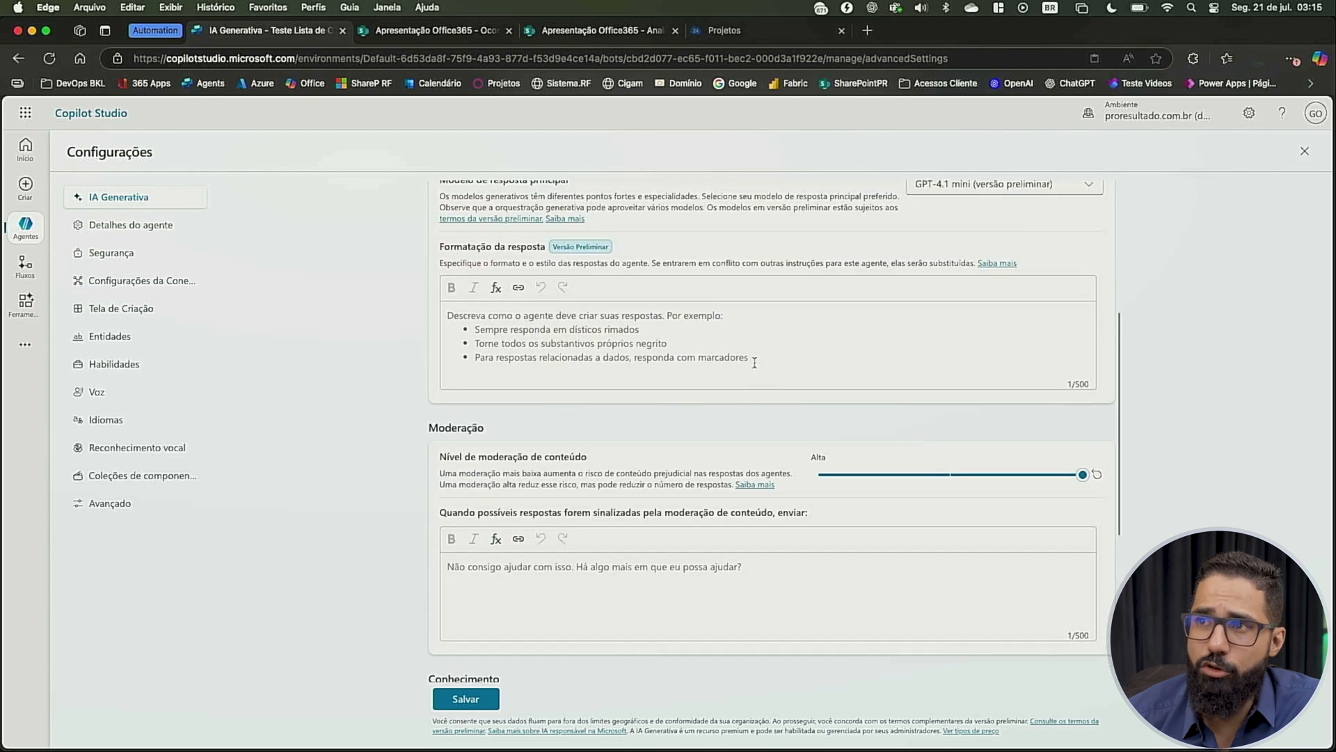
scroll(737, 287, "down", 8)
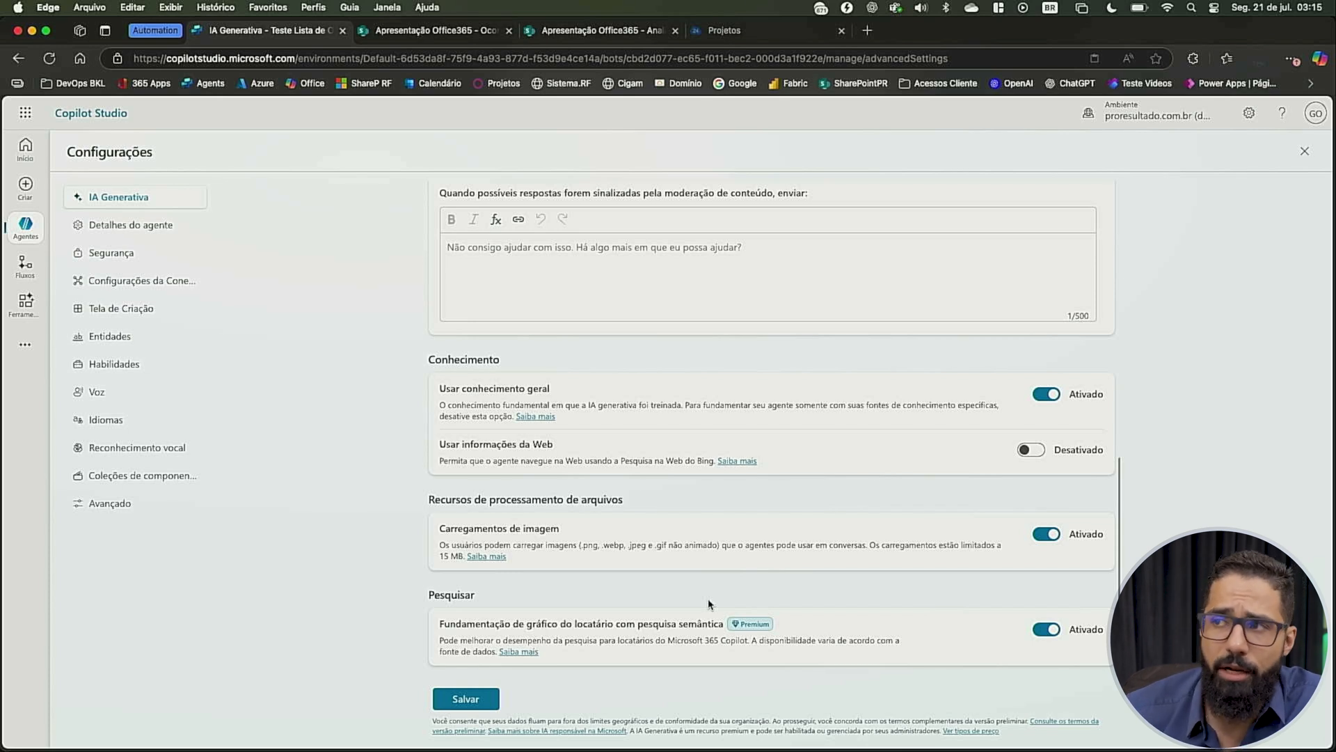
scroll(668, 610, "up", 7)
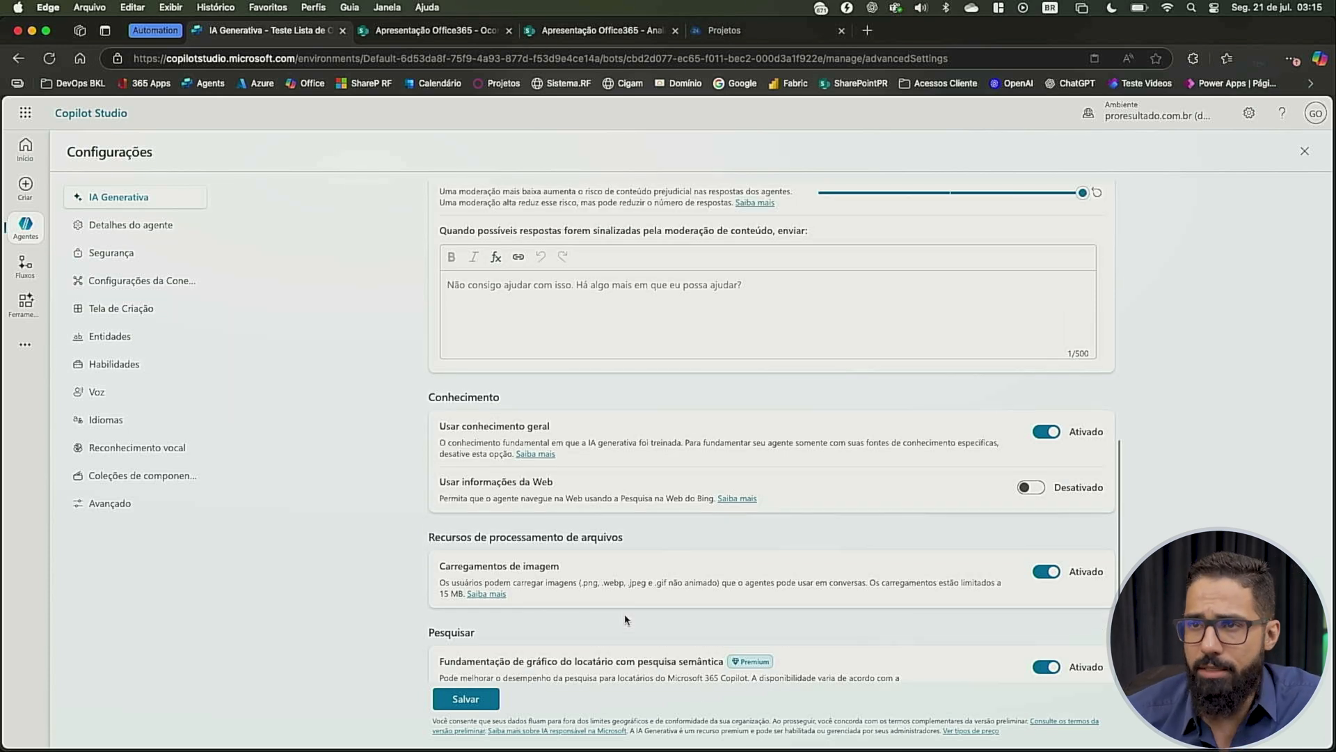
scroll(625, 616, "up", 2)
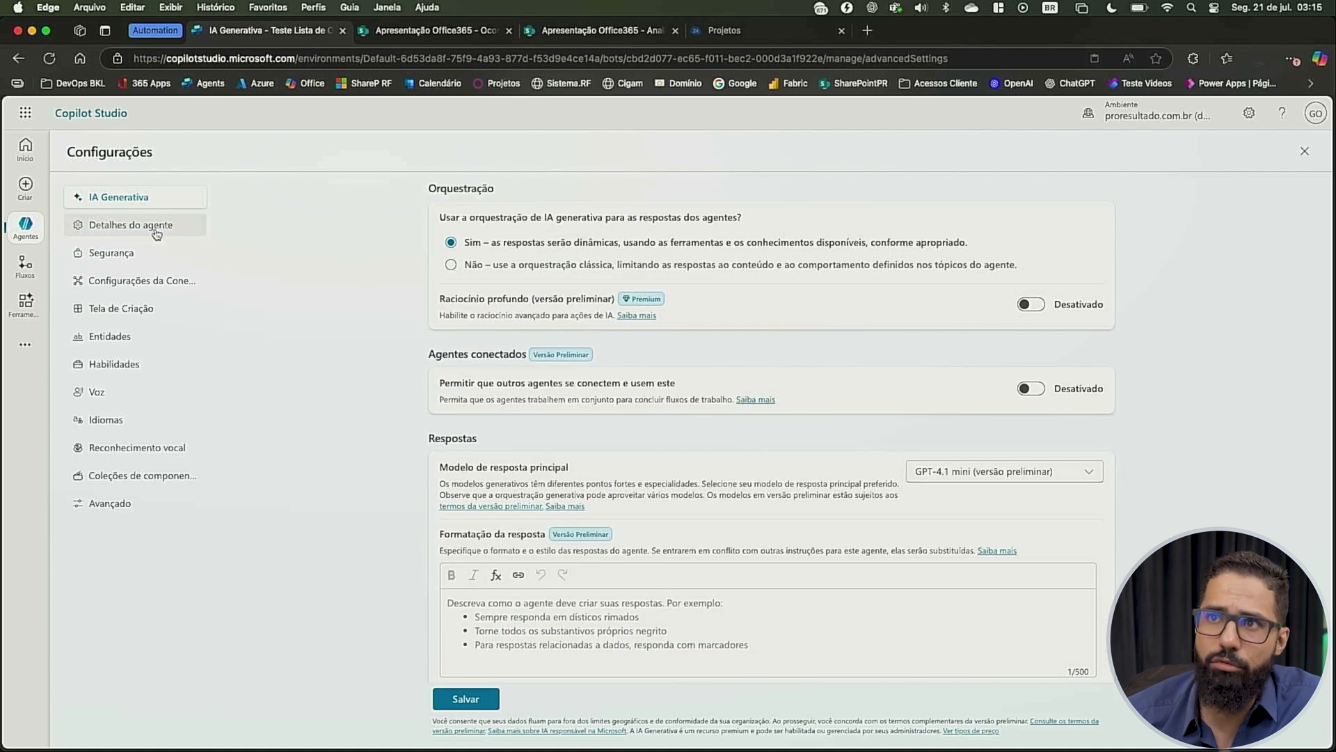
left_click(121, 226)
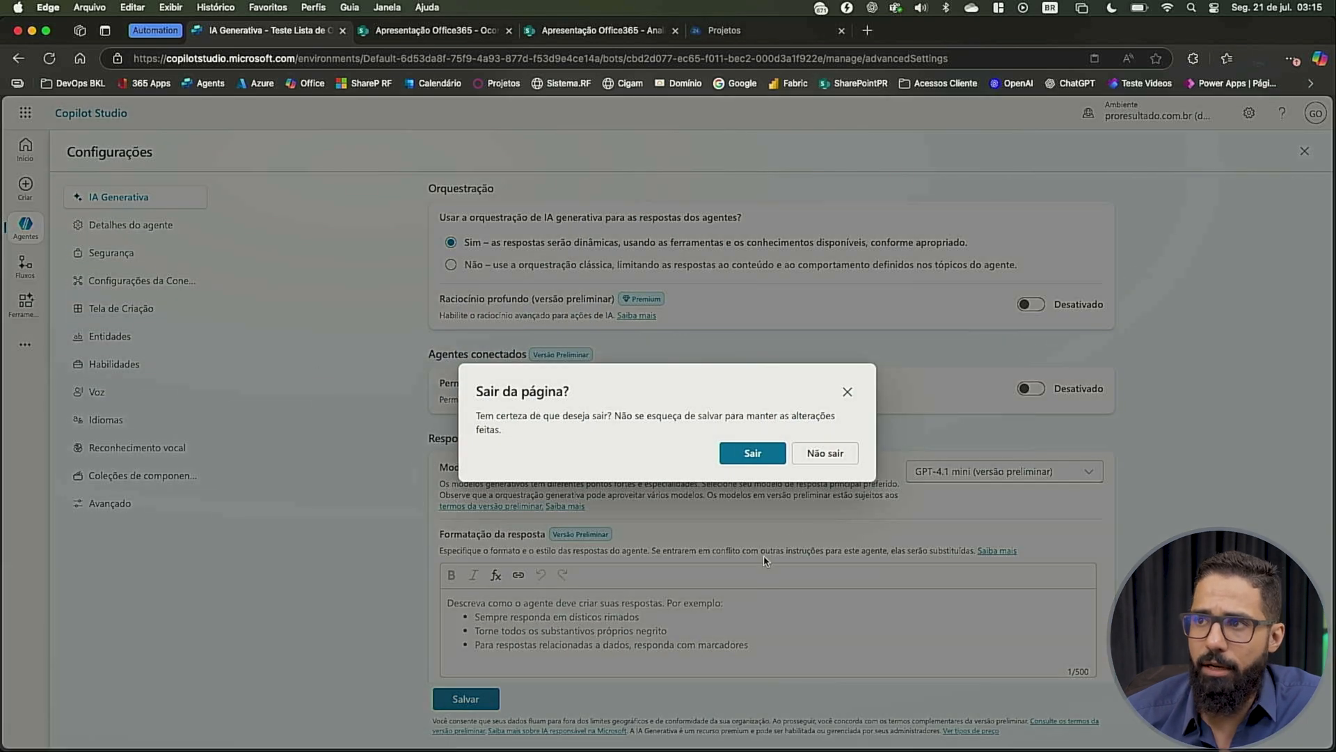
left_click(751, 453)
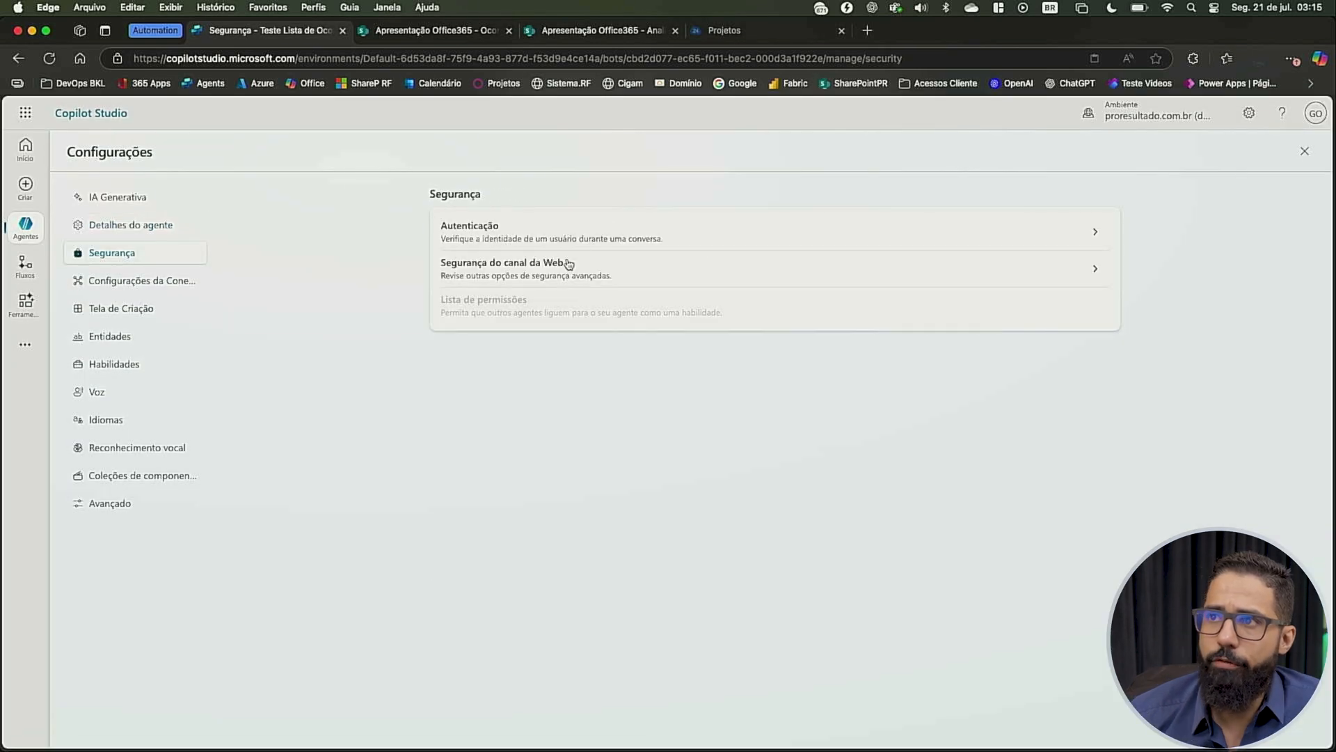
Inspect the agent's authentication options and SharePoint connection settings, and reopen the Teste Lista de Ocorrências agent from the agent list
left_click(570, 240)
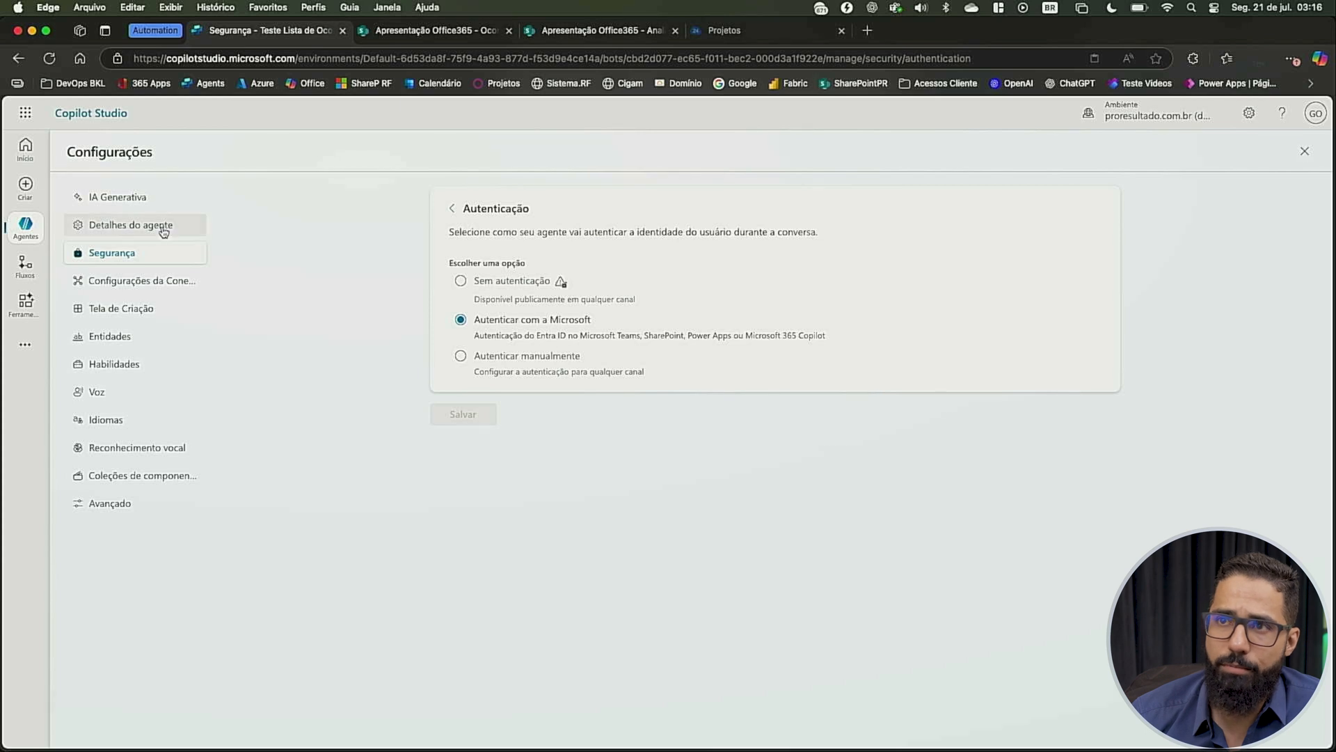
left_click(144, 289)
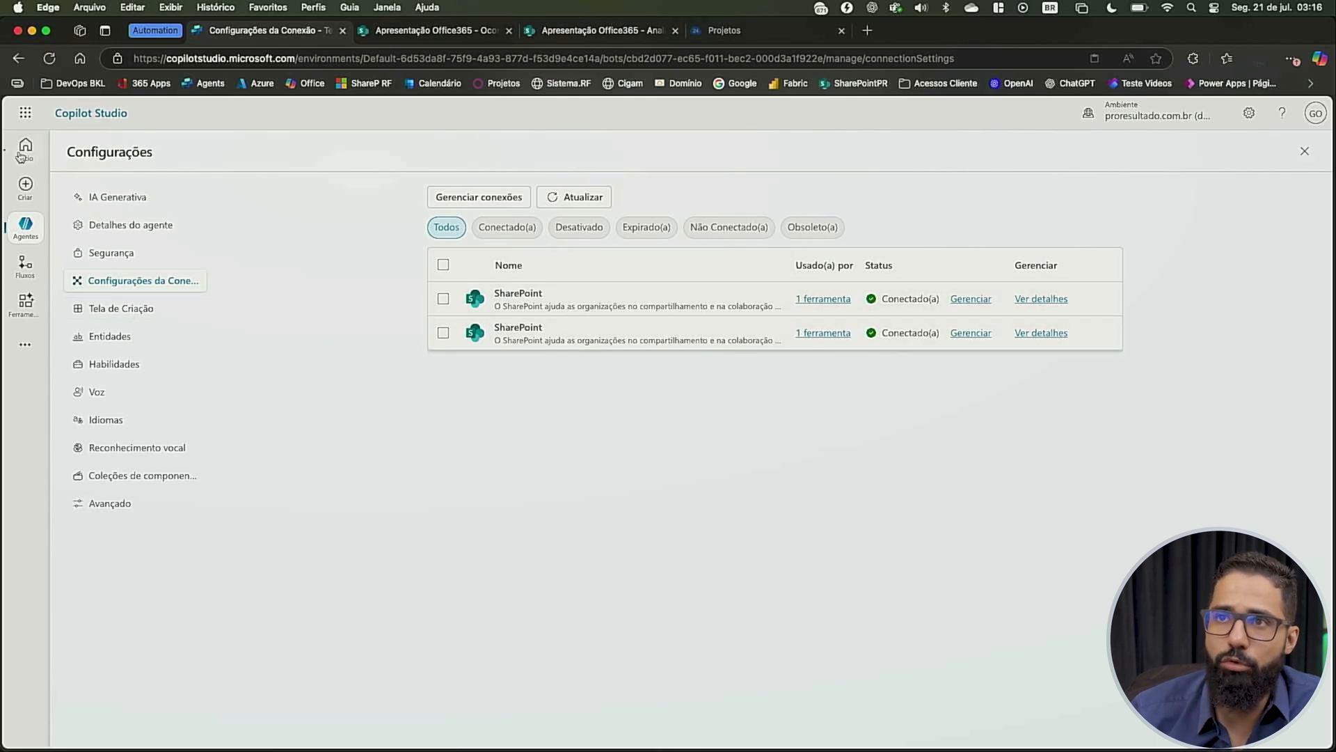
left_click(26, 223)
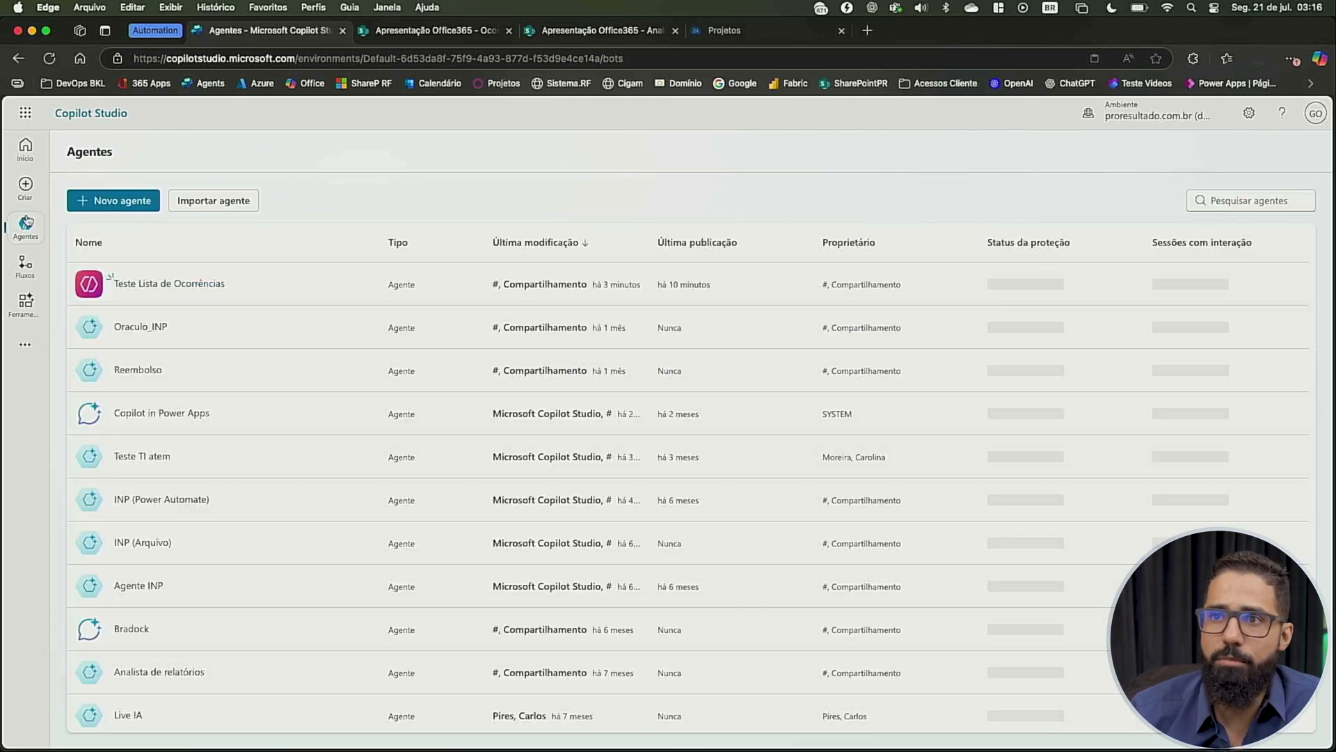
left_click(200, 283)
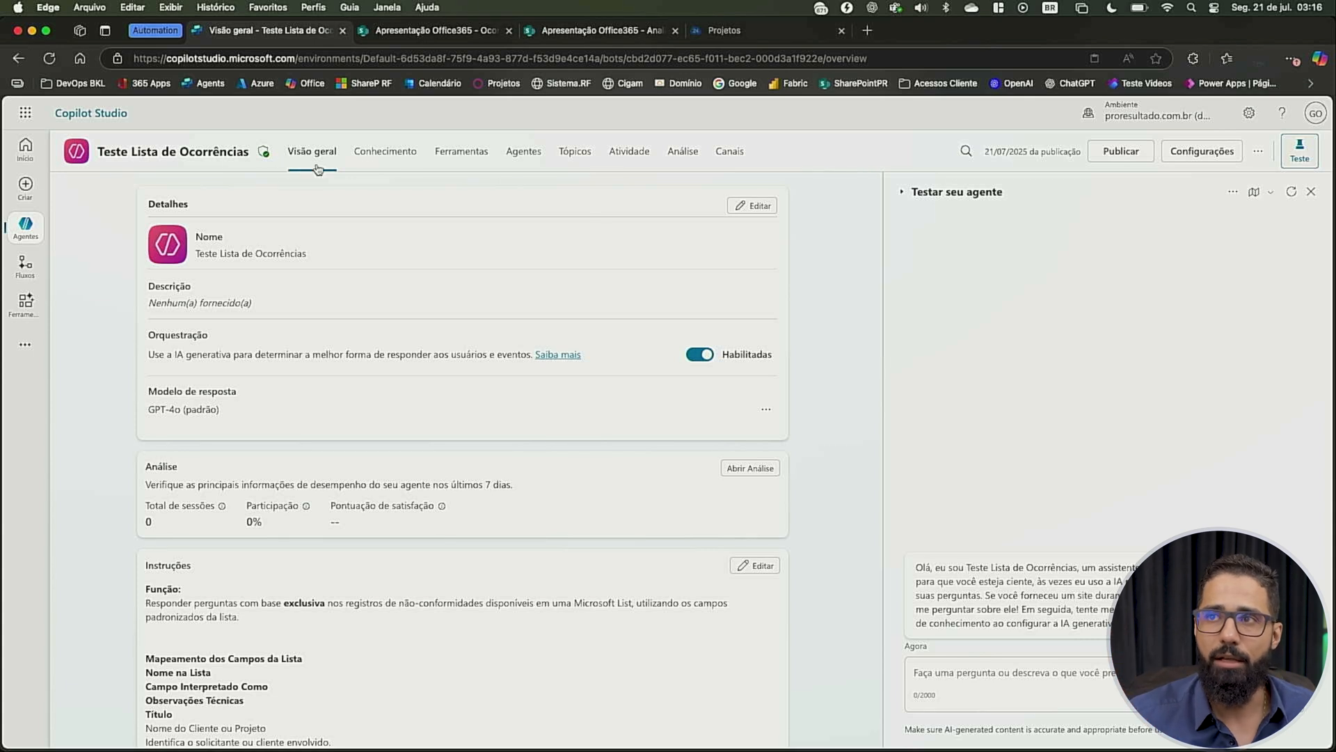
Choose the Documentos library of the PR_TrainningSpace site as a SharePoint knowledge source and discard the addition
left_click(393, 156)
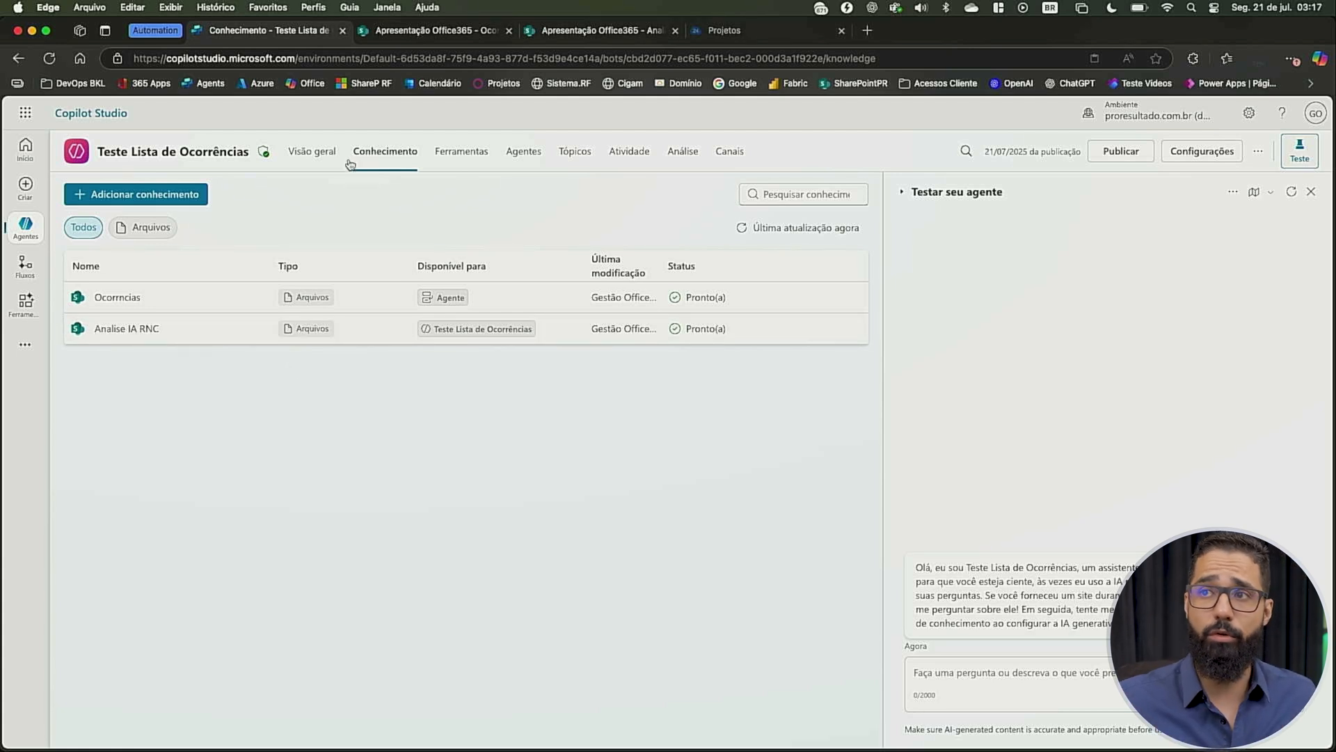
left_click(180, 202)
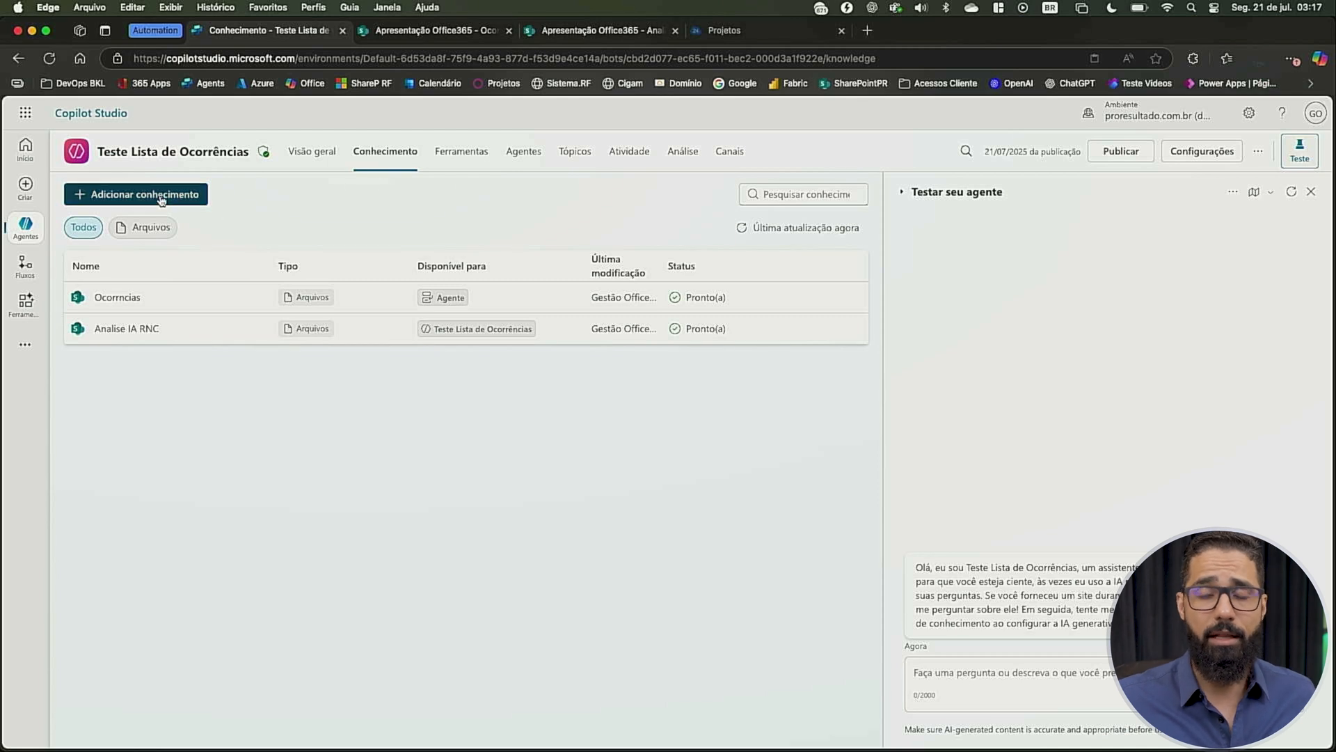
left_click(591, 472)
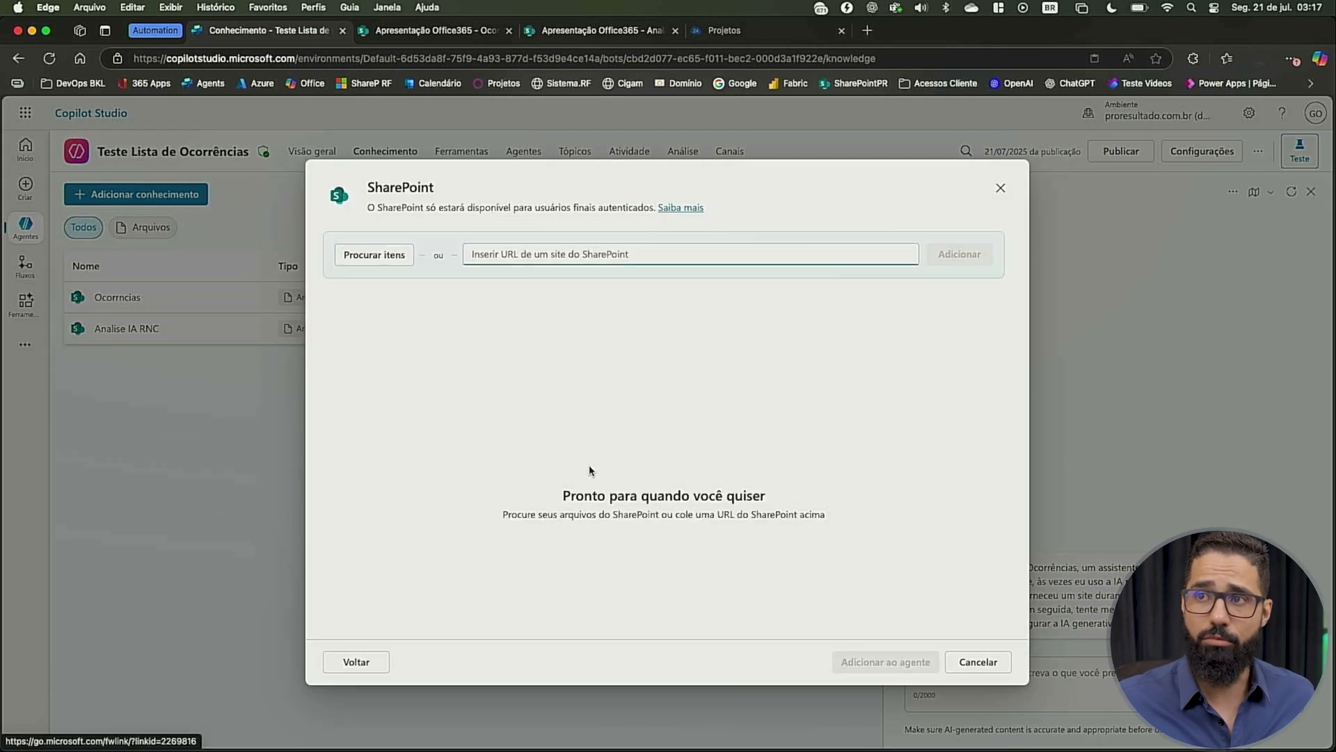
left_click(373, 257)
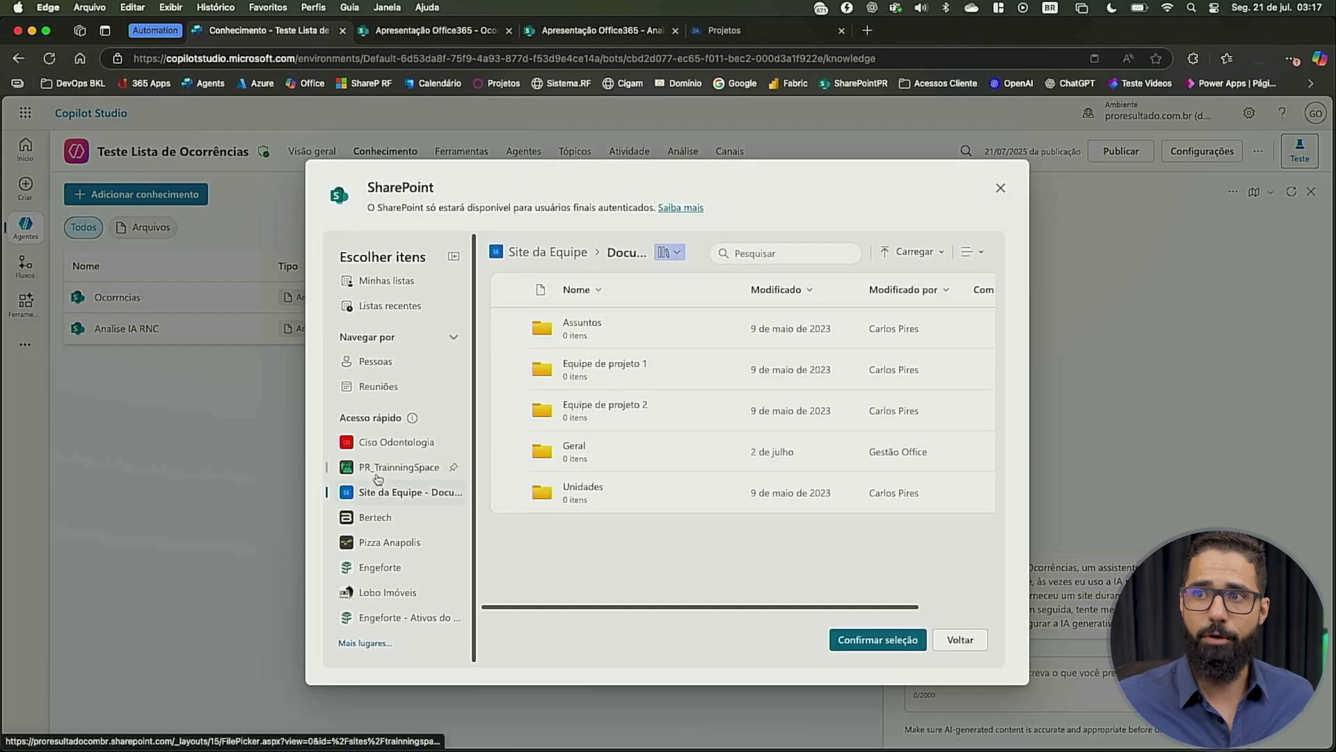
left_click(394, 469)
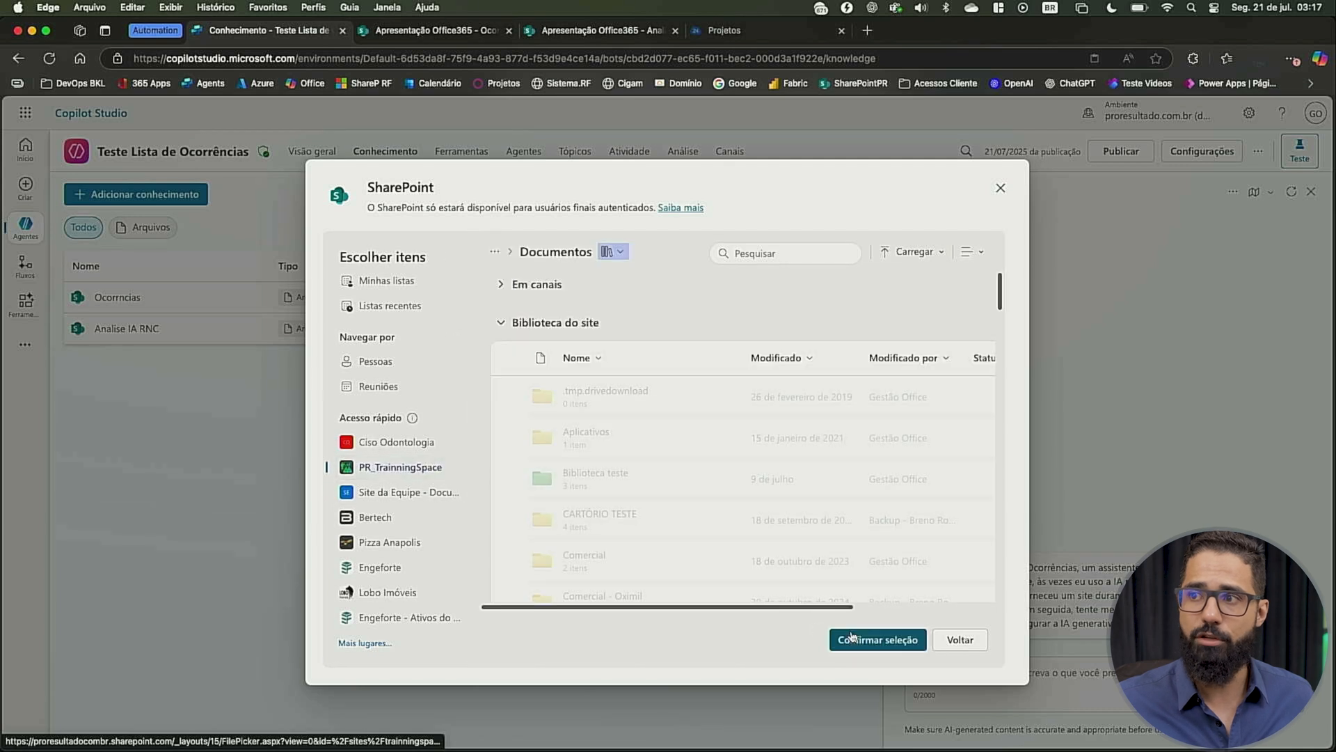
left_click(889, 644)
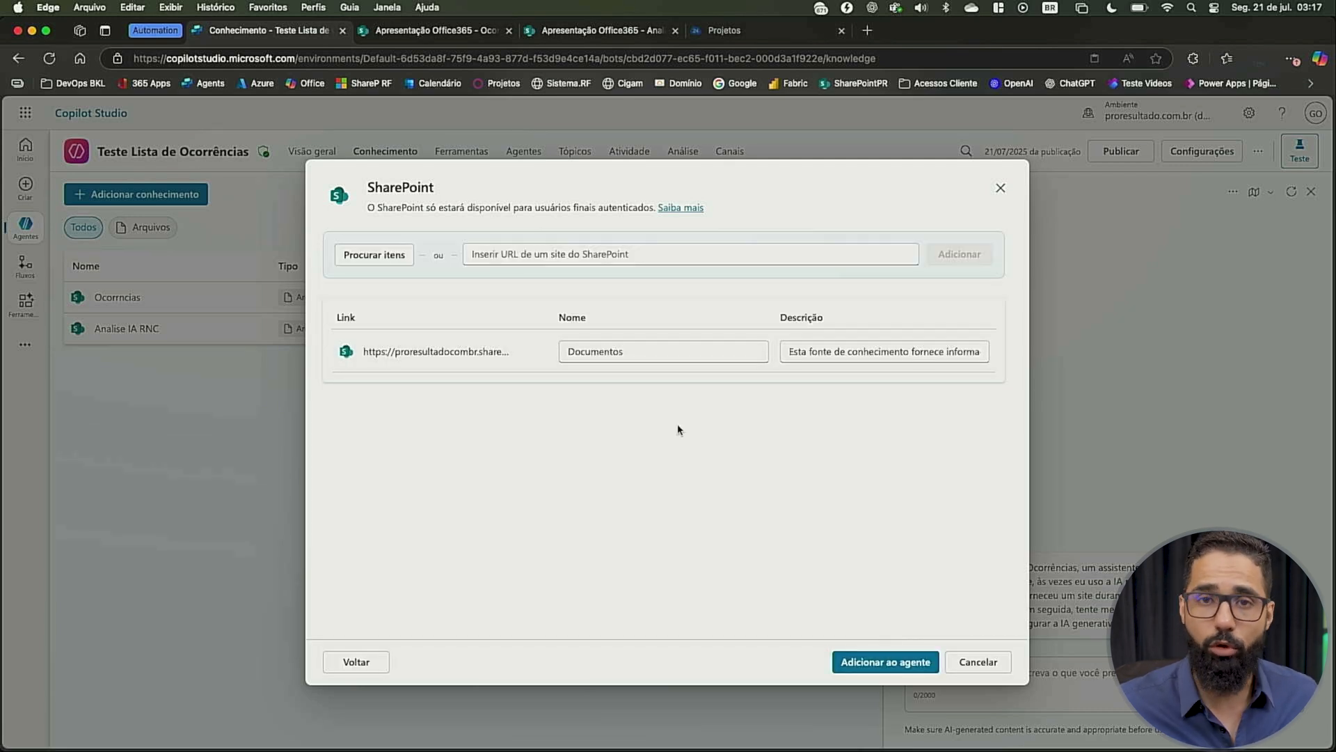
left_click(978, 662)
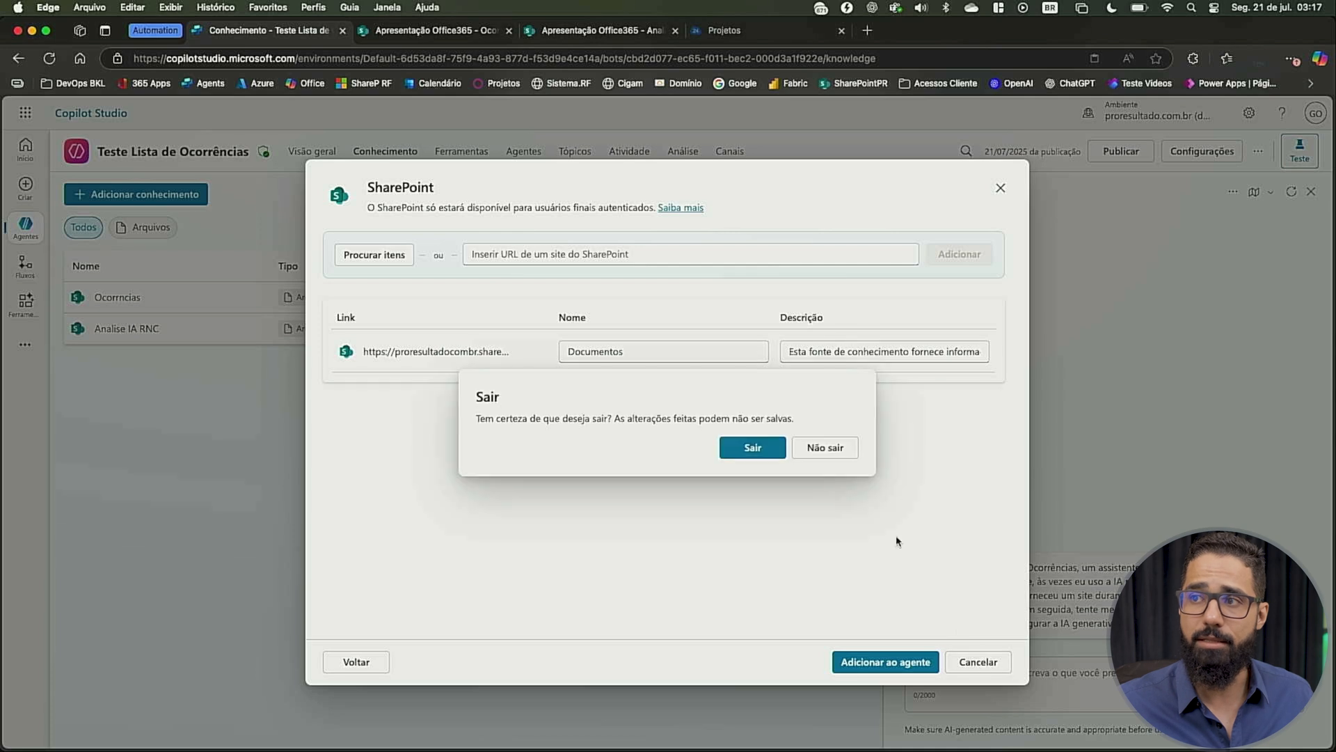
left_click(752, 451)
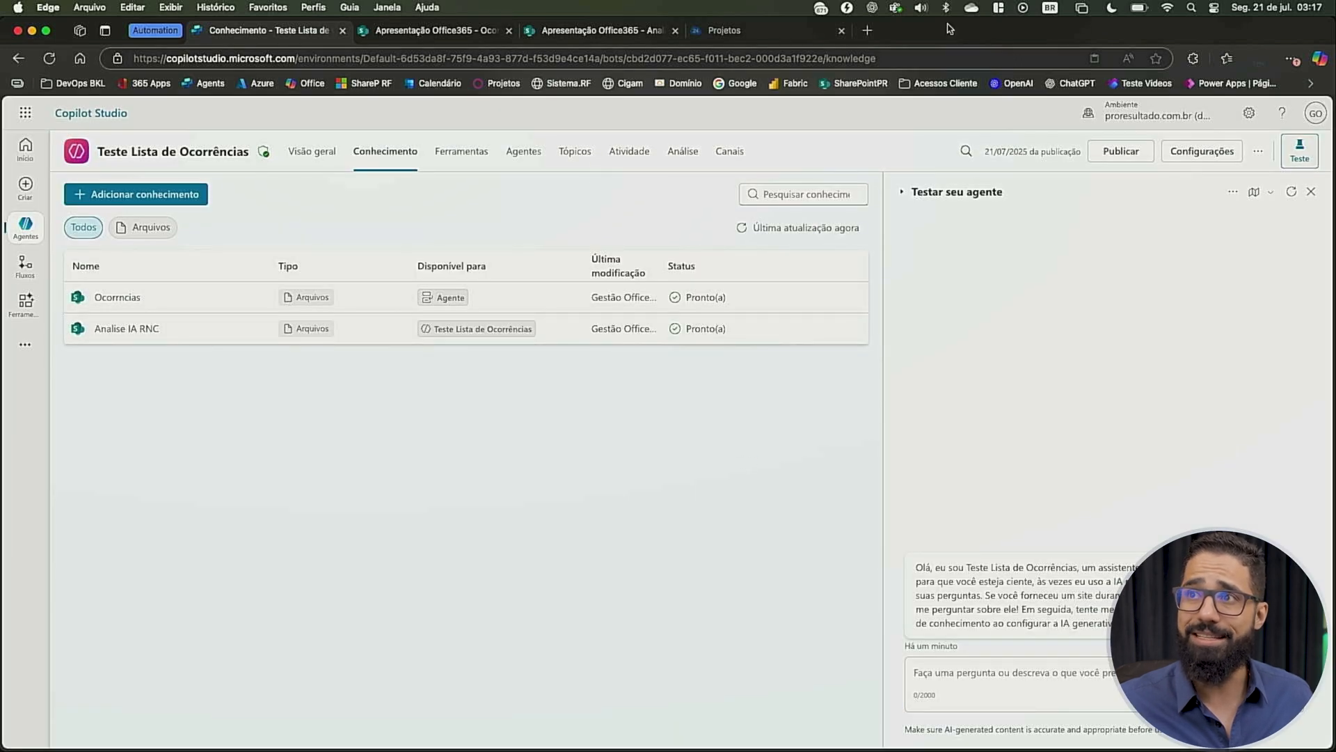
Switch to SharePoint and create an index on the Status column in the settings of the Analise IA RNC list
left_click(586, 32)
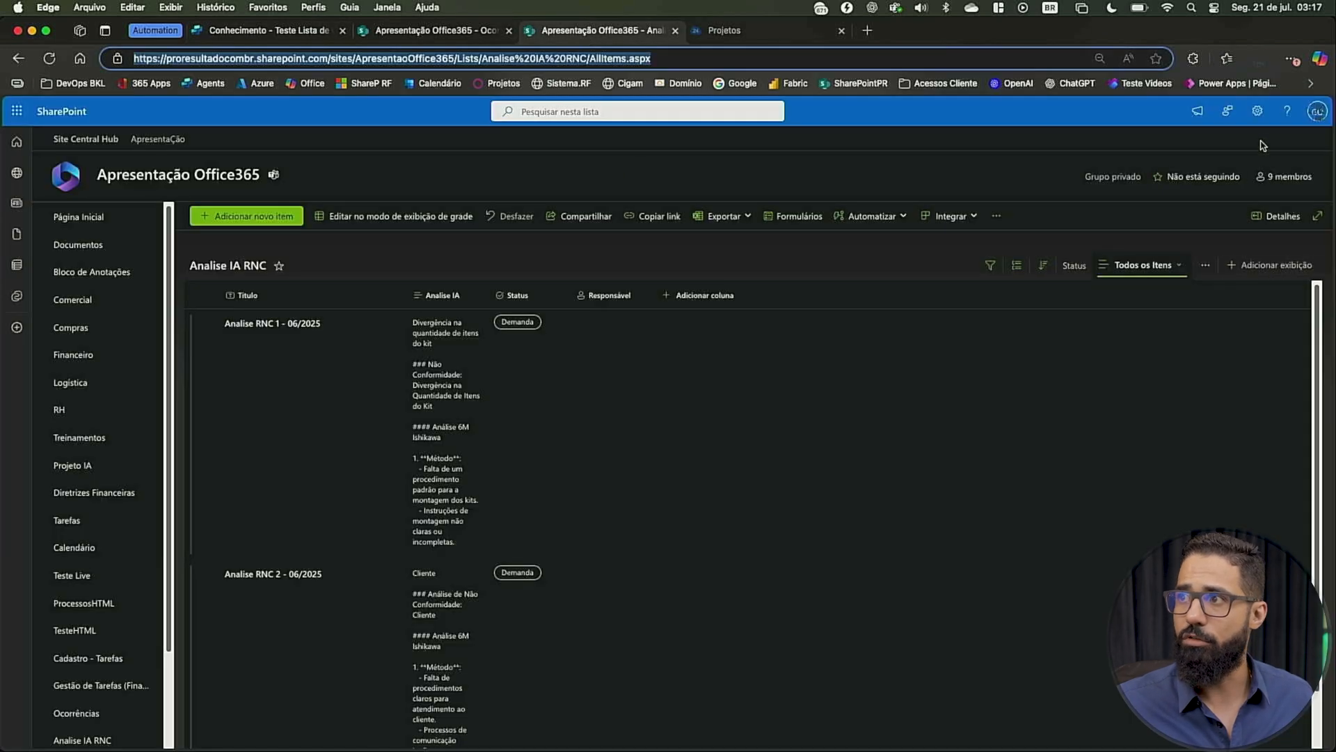
left_click(1257, 111)
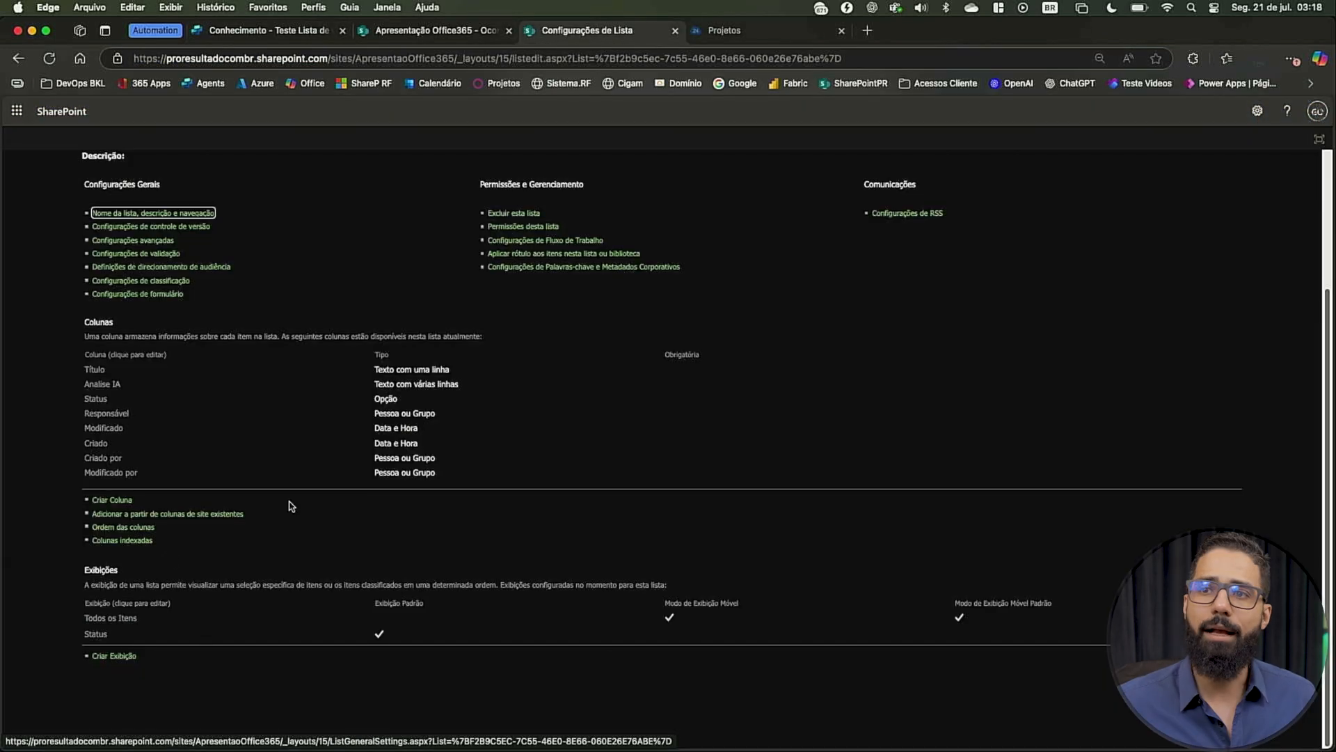
left_click(108, 543)
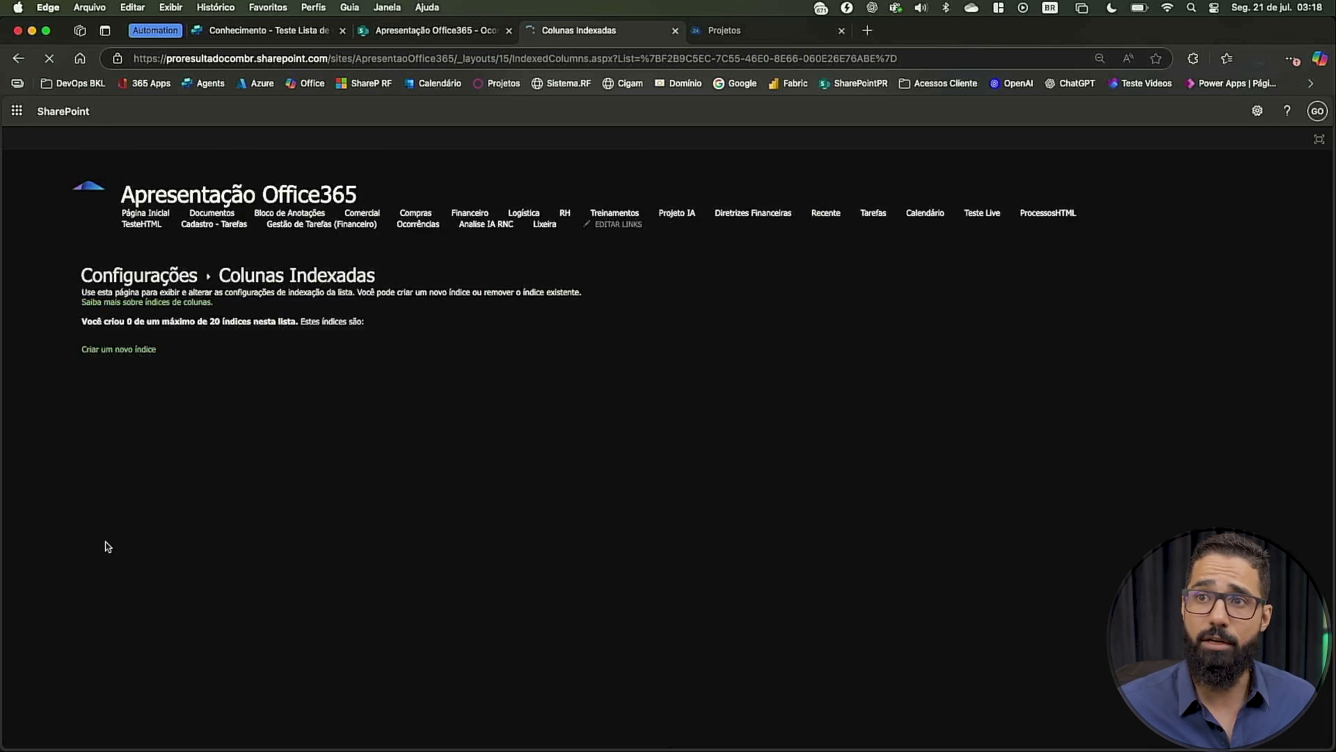
left_click(137, 350)
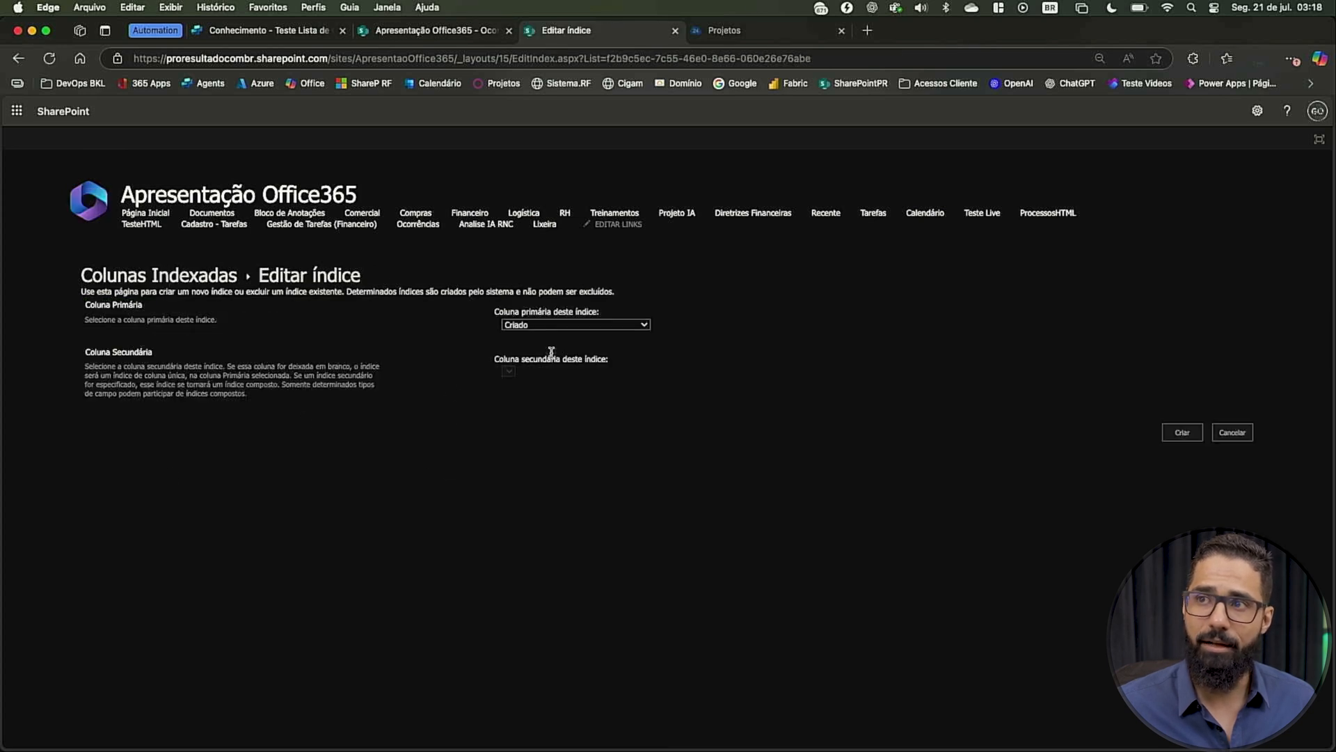
left_click(581, 326)
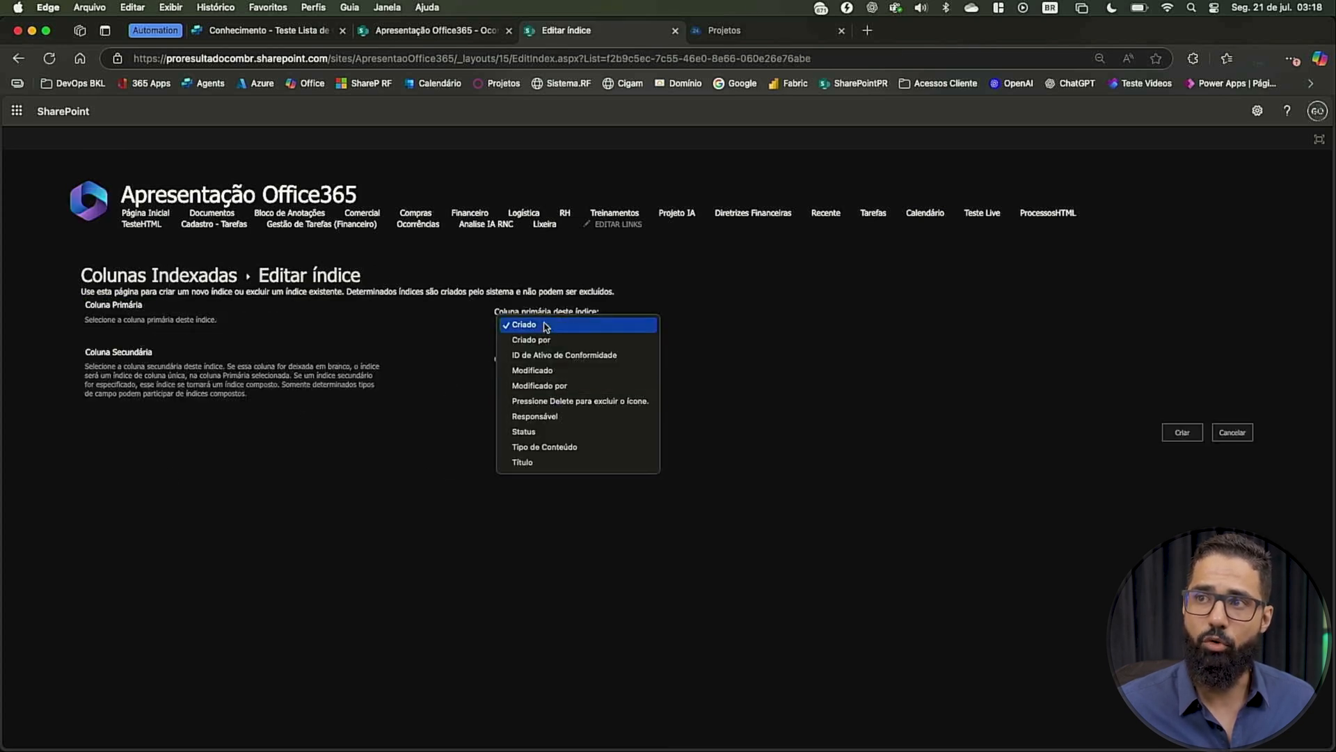
left_click(544, 432)
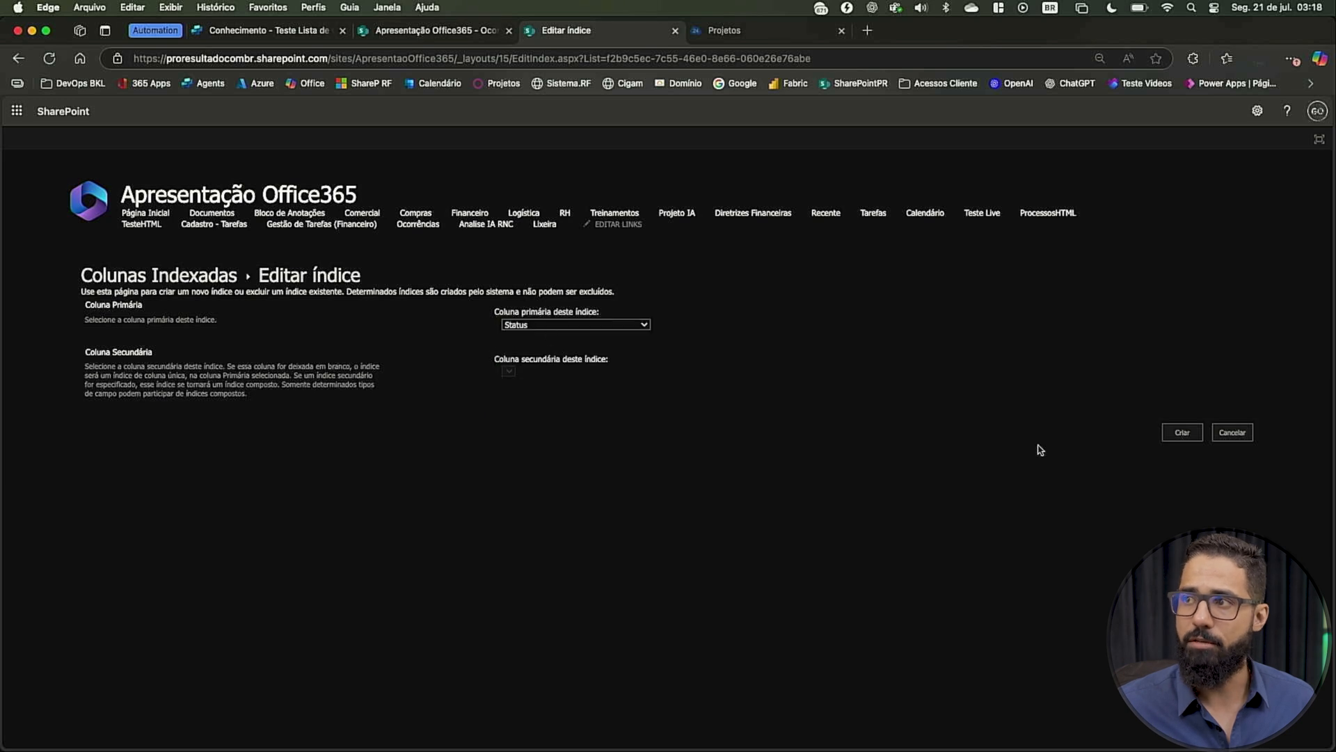
left_click(1181, 435)
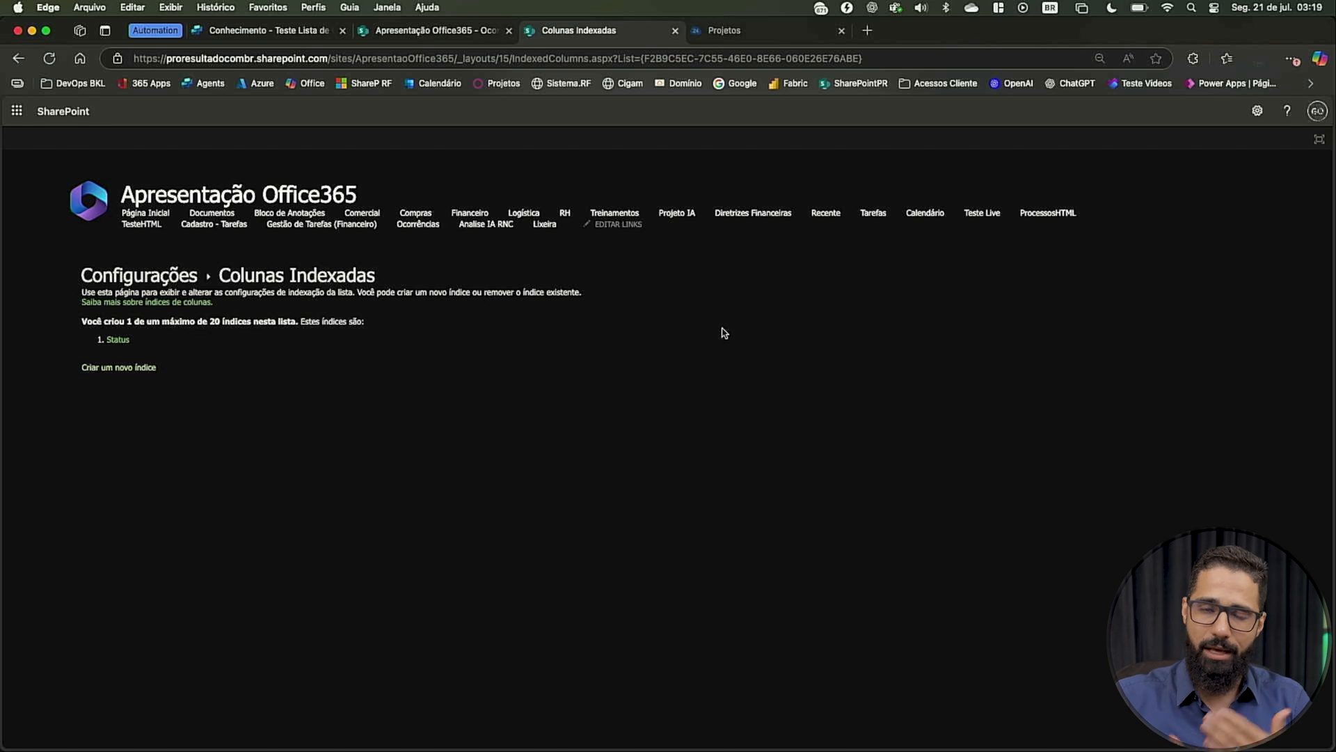
Switch back to the knowledge sources of the Teste Lista de Ocorrências agent in Copilot Studio
key("ctrl+Up")
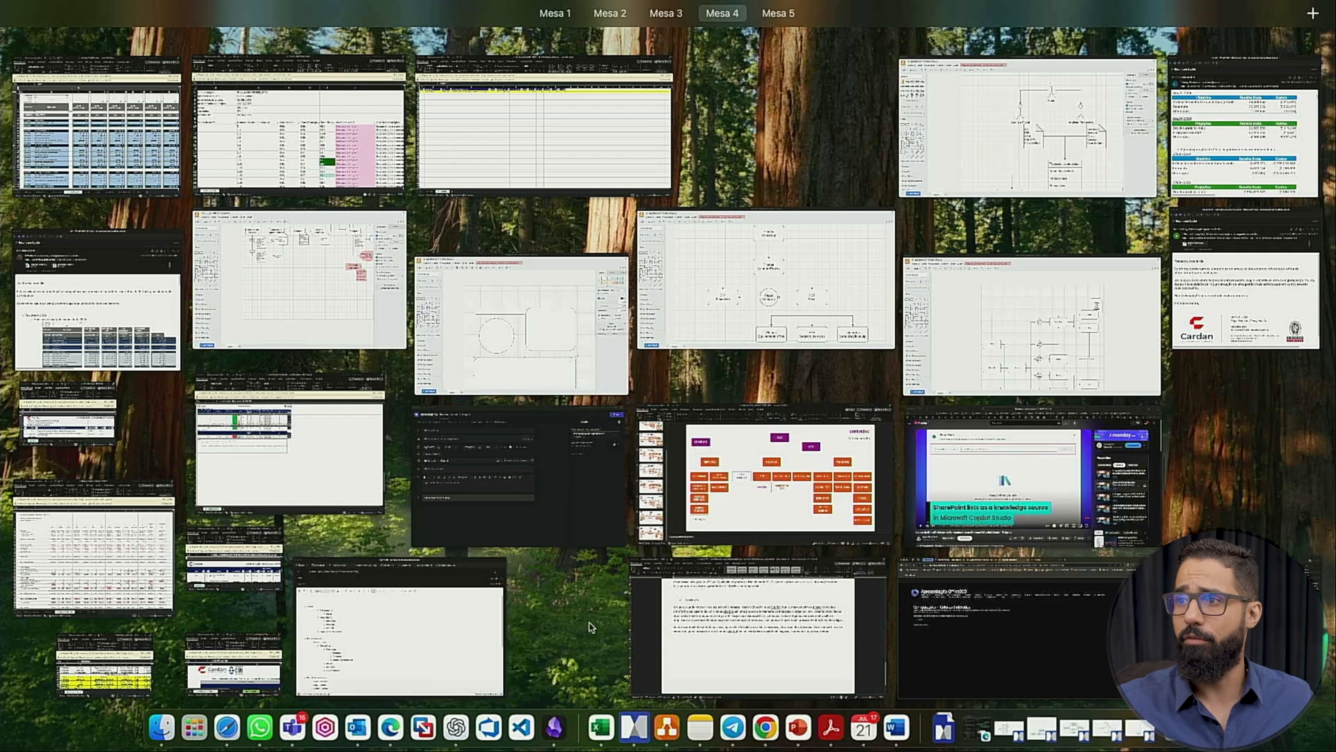
left_click(1018, 602)
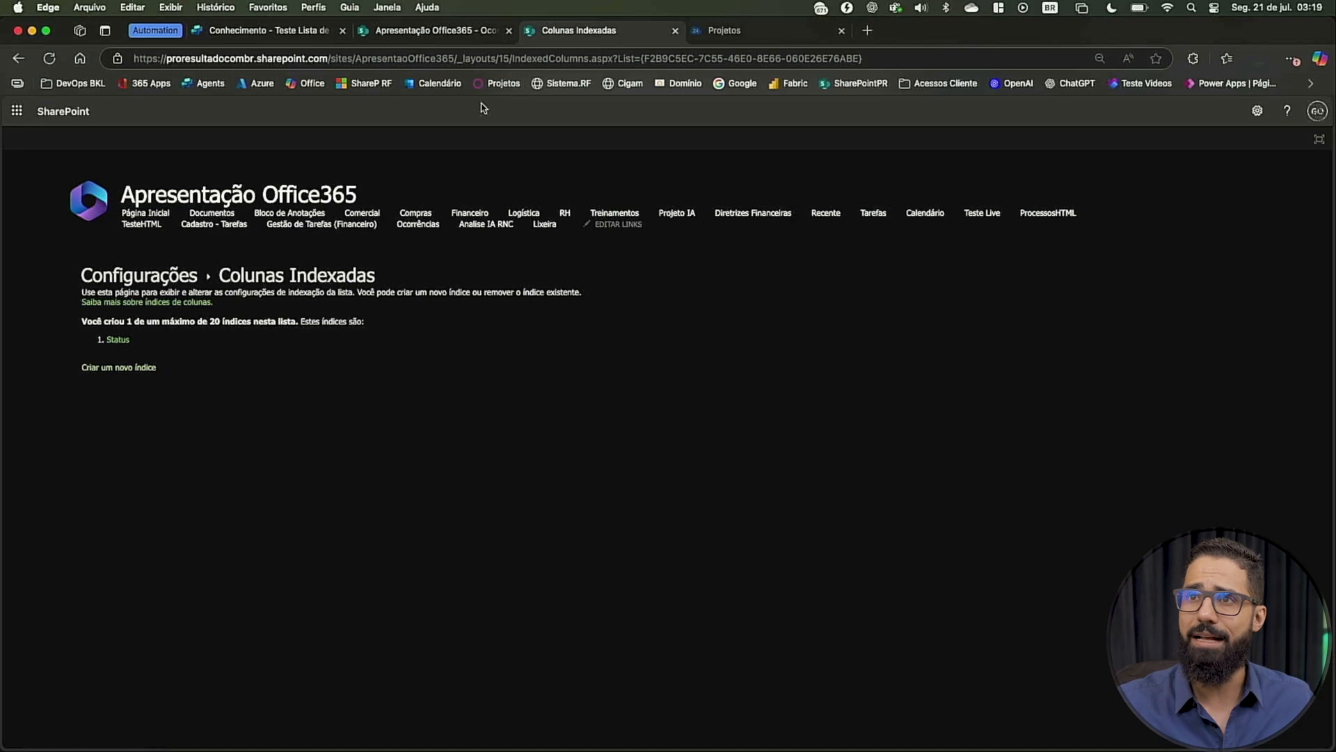
left_click(301, 32)
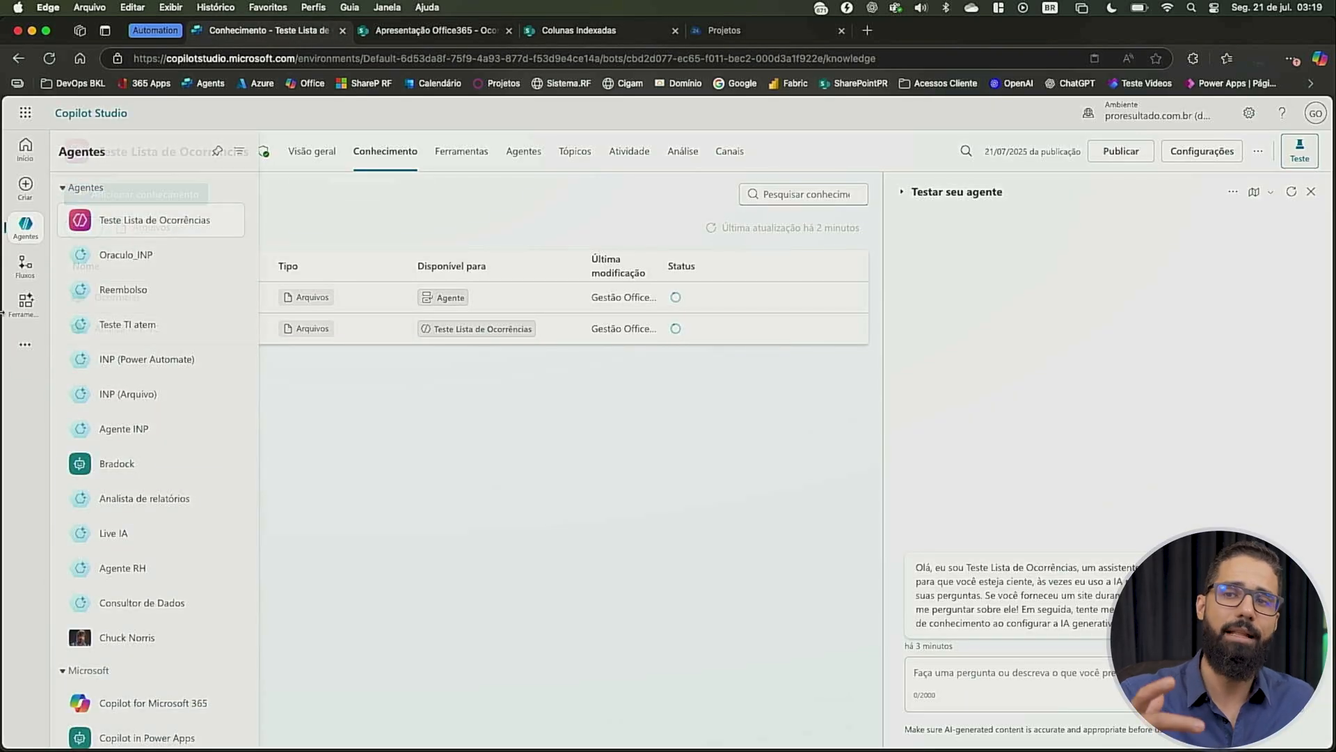